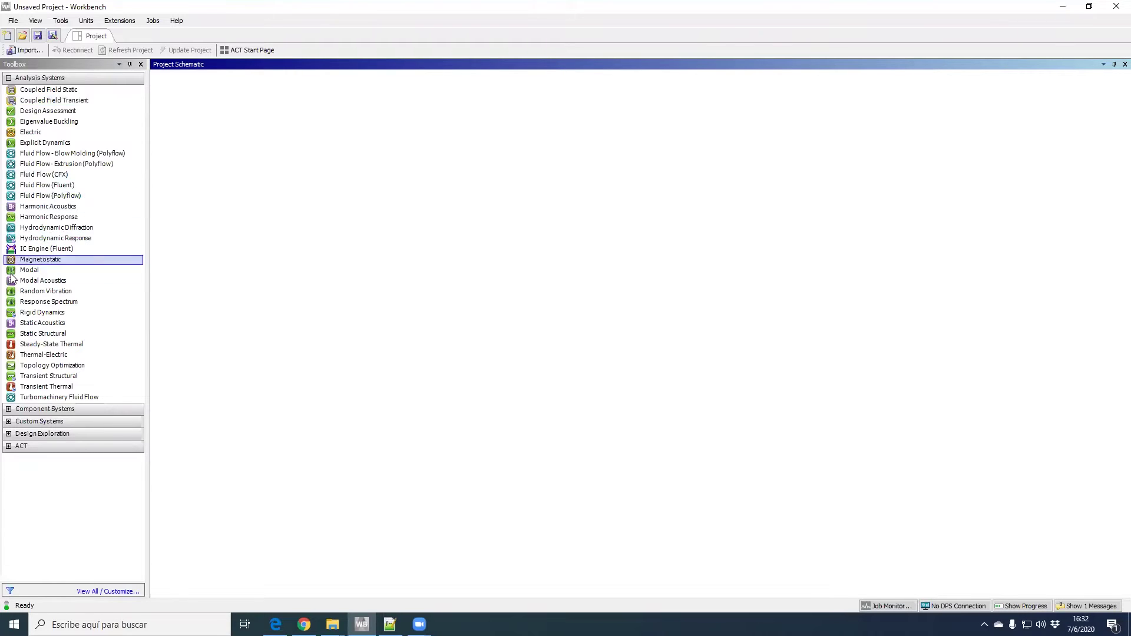
# Add a Modal analysis system to the project schematic and import Machine_Frame_escalado.STEP as its geometry
pyautogui.moveTo(12, 274); pyautogui.dragTo(235, 129)
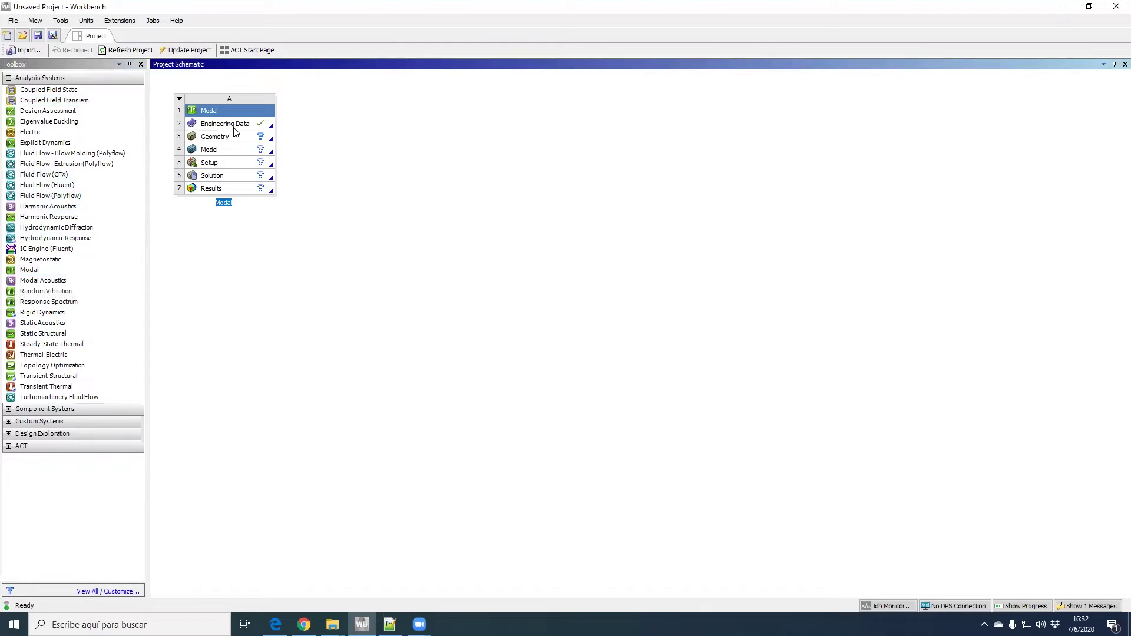
pyautogui.click(348, 144)
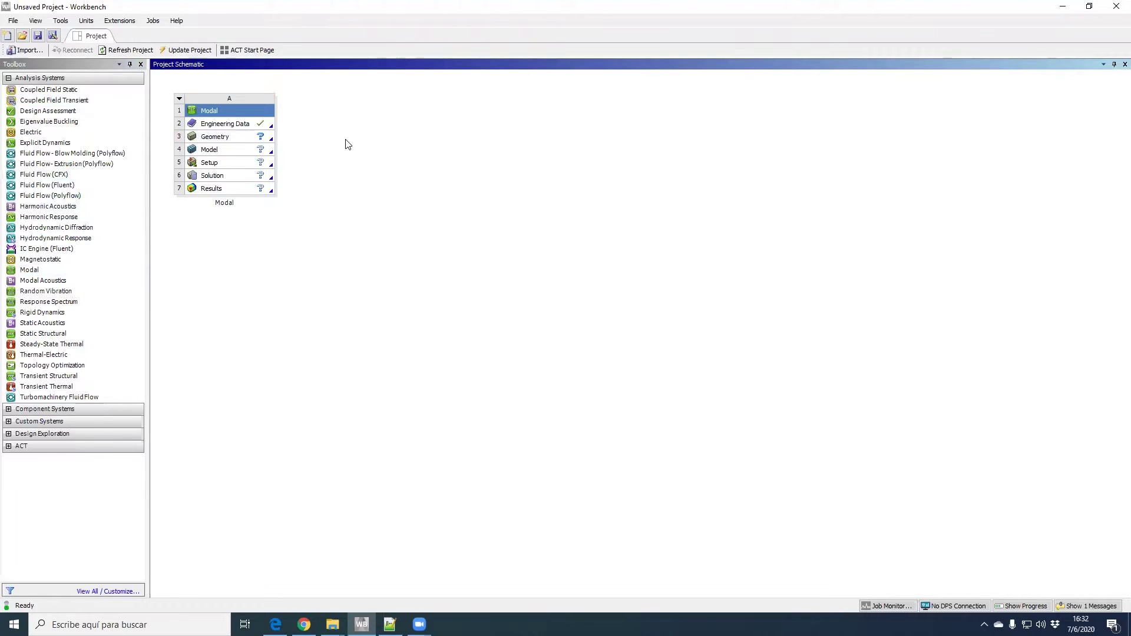
pyautogui.click(232, 143)
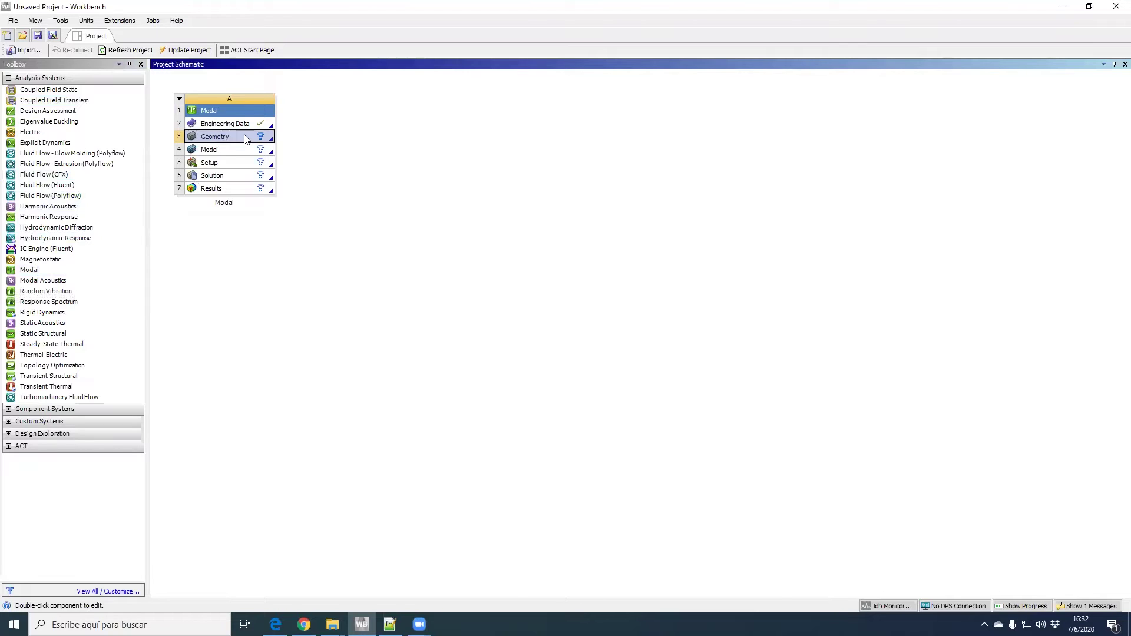
pyautogui.rightClick(241, 139)
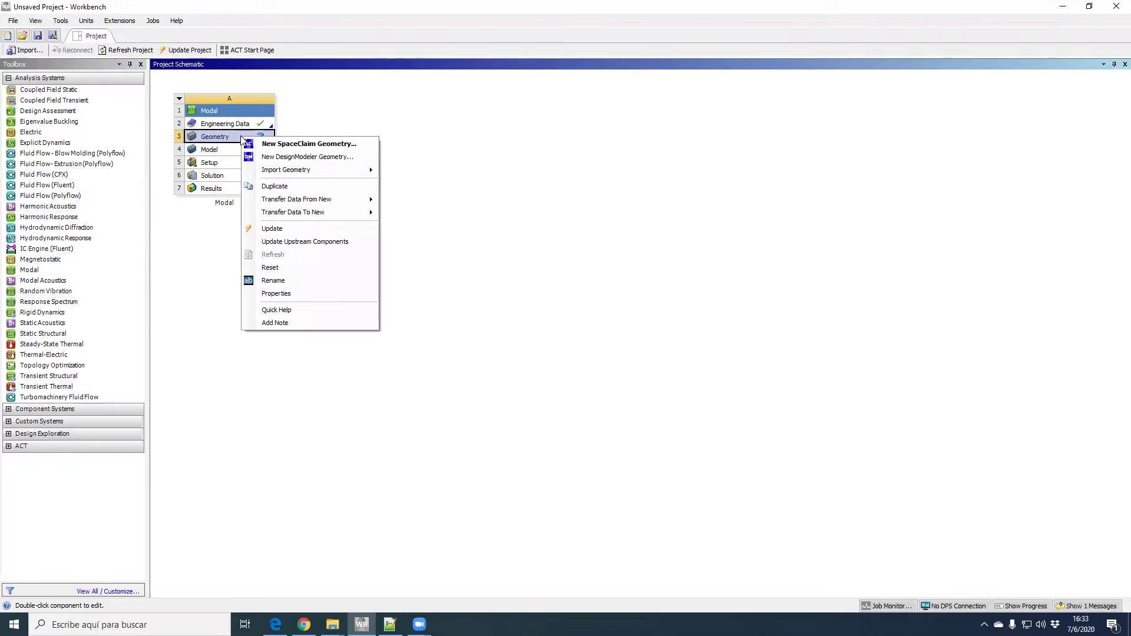
pyautogui.moveTo(378, 174)
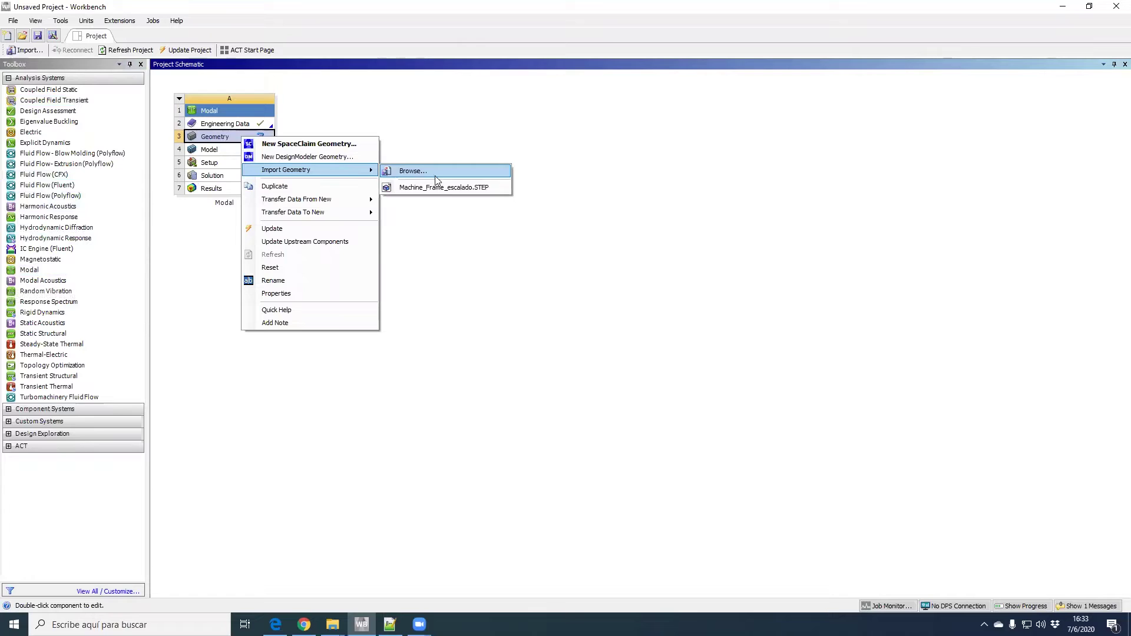
pyautogui.click(452, 189)
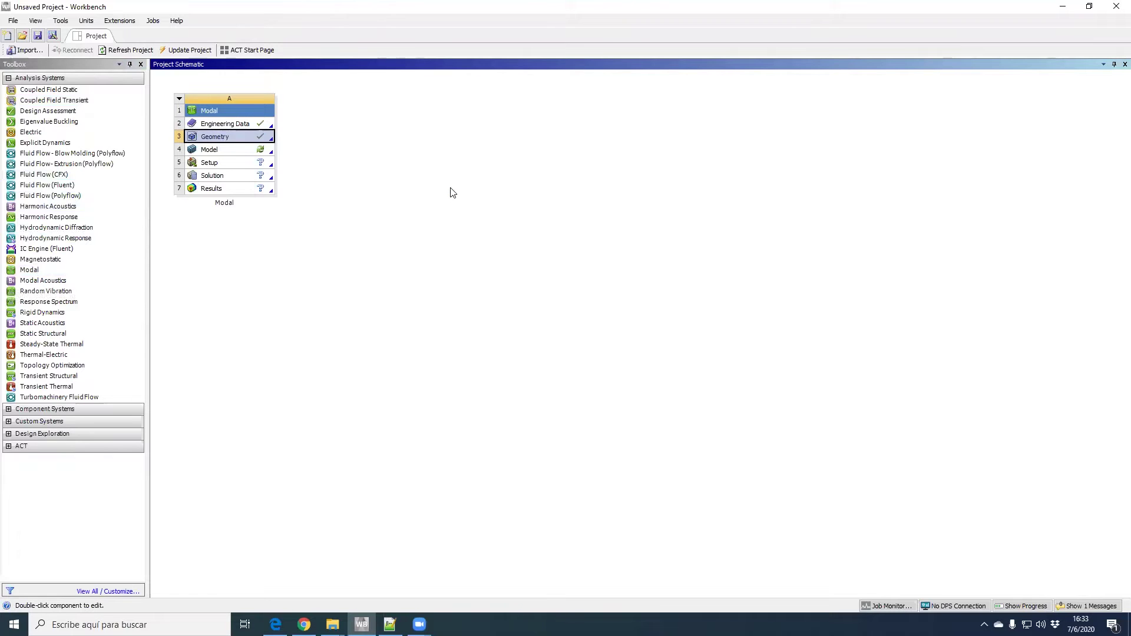
# Open the Modal system's model in Mechanical and look over the imported machine frame
pyautogui.doubleClick(239, 152)
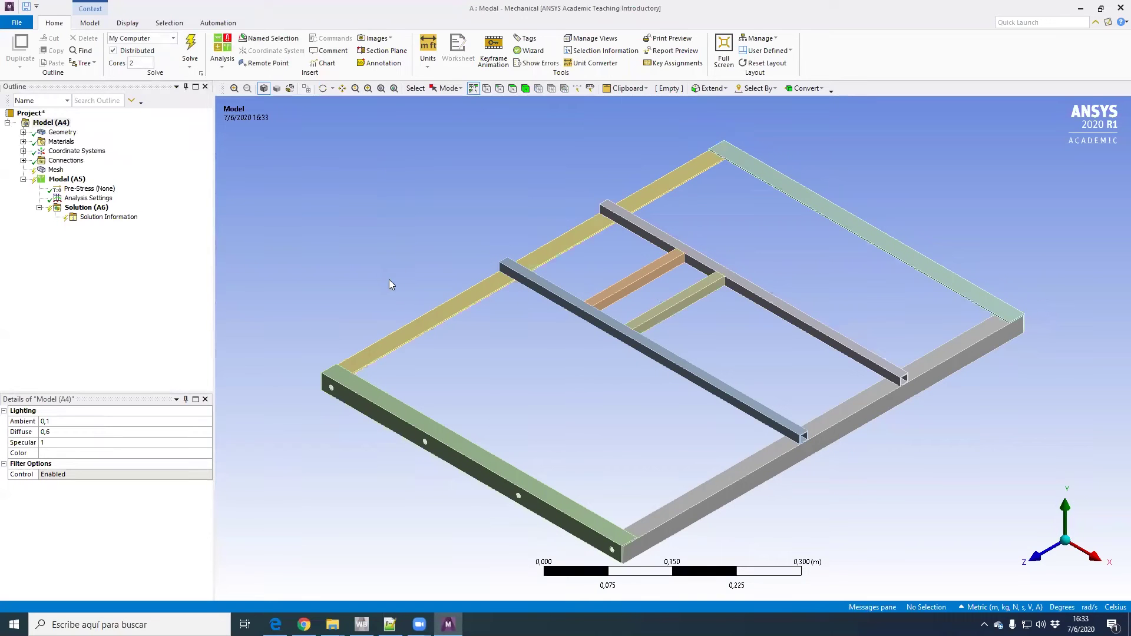
pyautogui.moveTo(425, 251); pyautogui.dragTo(425, 253)
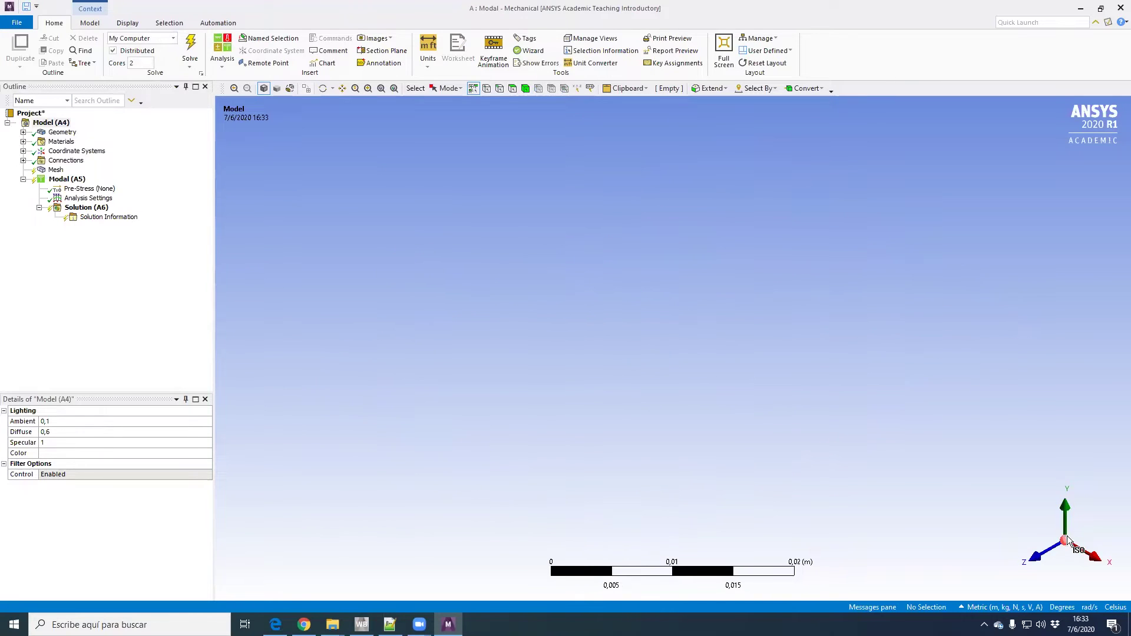
pyautogui.click(1066, 540)
pyautogui.scroll(-10, 866, 443)
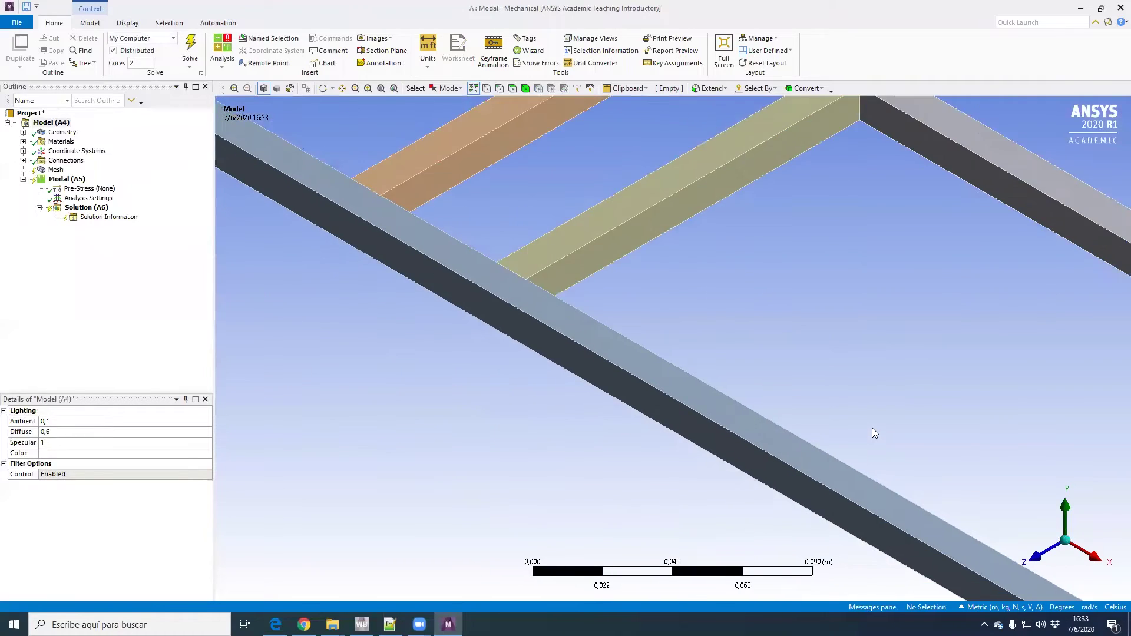
pyautogui.scroll(-3, 872, 429)
pyautogui.moveTo(870, 428); pyautogui.dragTo(760, 396, button='middle')
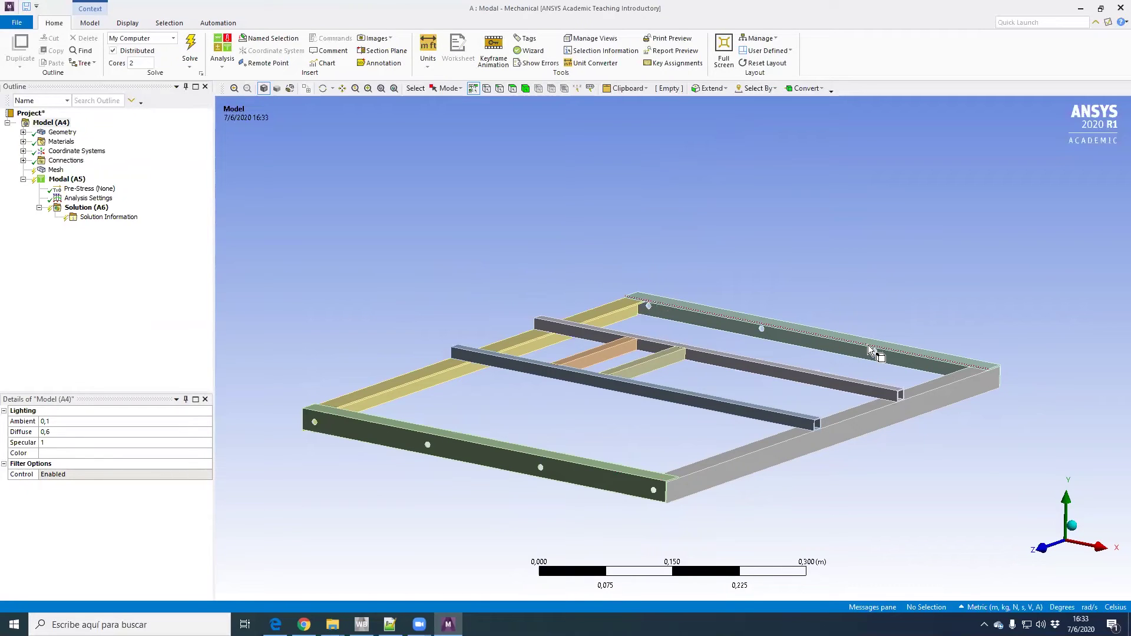
pyautogui.moveTo(931, 388); pyautogui.dragTo(765, 399, button='middle')
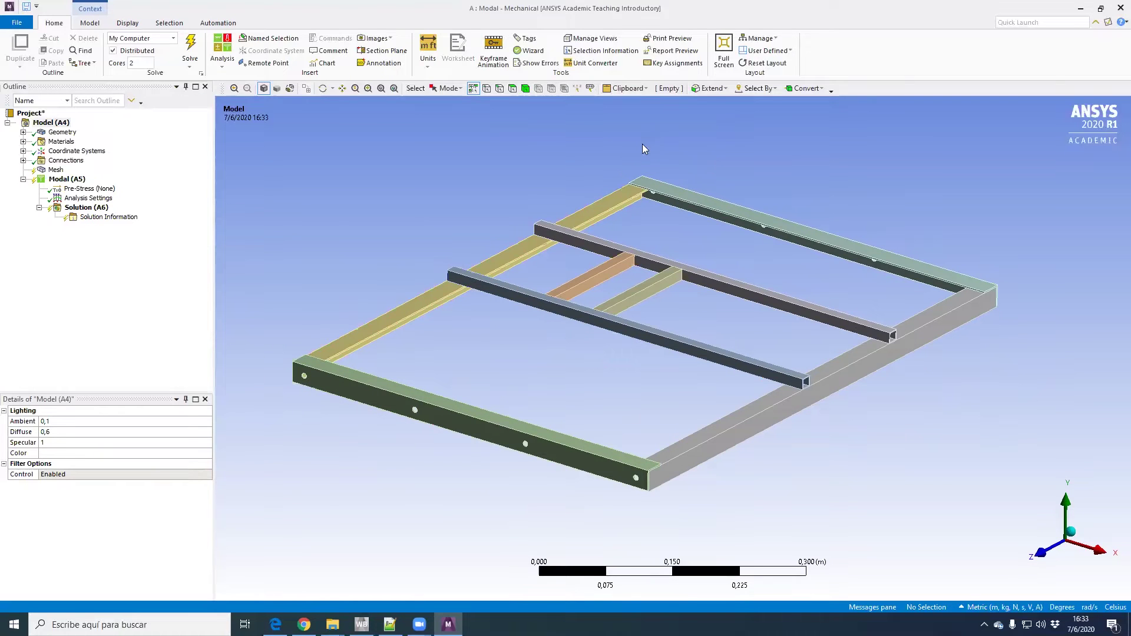
pyautogui.moveTo(755, 441)
pyautogui.mouseDown(button='middle')
pyautogui.moveTo(828, 422)
pyautogui.moveTo(854, 391)
pyautogui.moveTo(742, 429)
pyautogui.moveTo(764, 428)
pyautogui.mouseUp(button='middle')
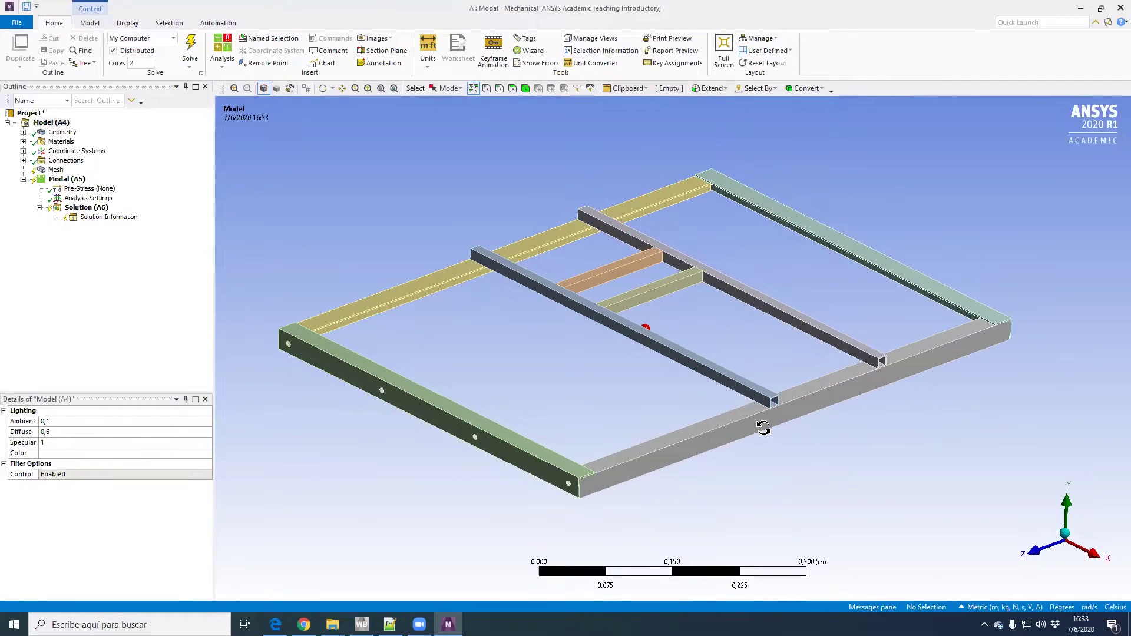
pyautogui.moveTo(764, 428)
pyautogui.mouseDown(button='middle')
pyautogui.moveTo(808, 425)
pyautogui.moveTo(828, 397)
pyautogui.moveTo(757, 429)
pyautogui.mouseUp(button='middle')
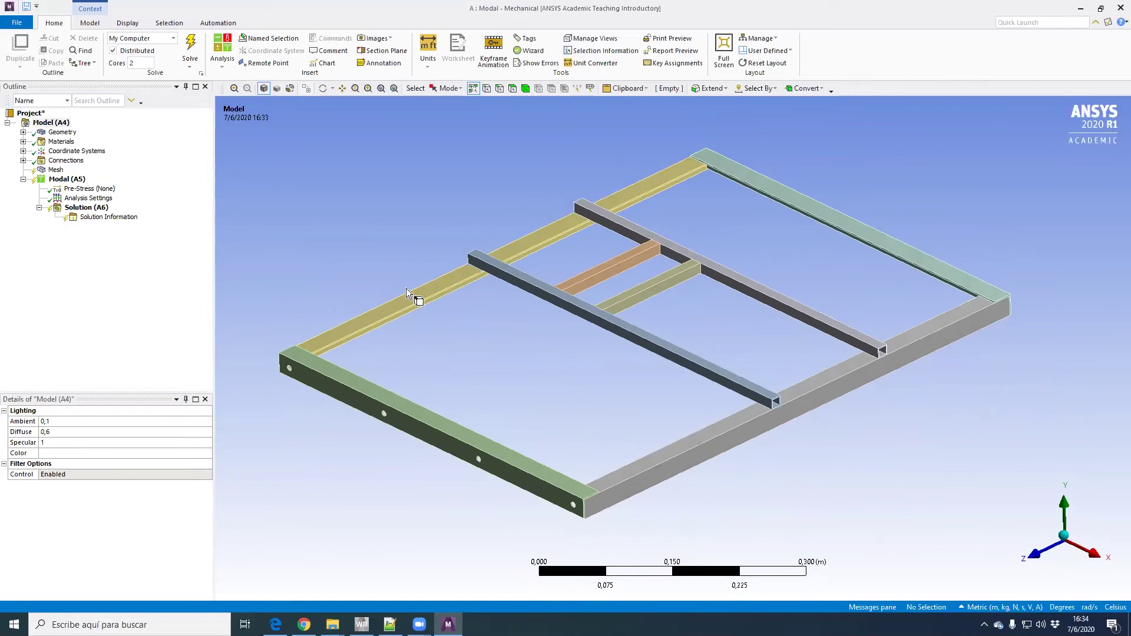
# Review the individual bodies of the frame geometry and their material assignment
pyautogui.click(23, 132)
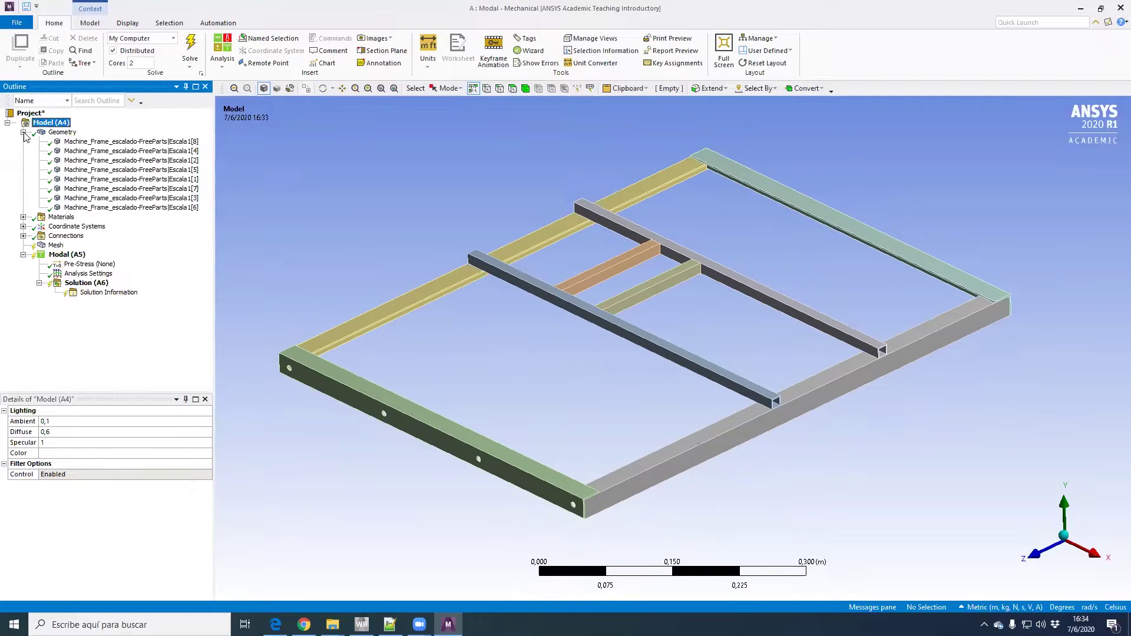
pyautogui.click(79, 142)
pyautogui.click(97, 161)
pyautogui.click(112, 188)
pyautogui.click(117, 198)
pyautogui.click(126, 208)
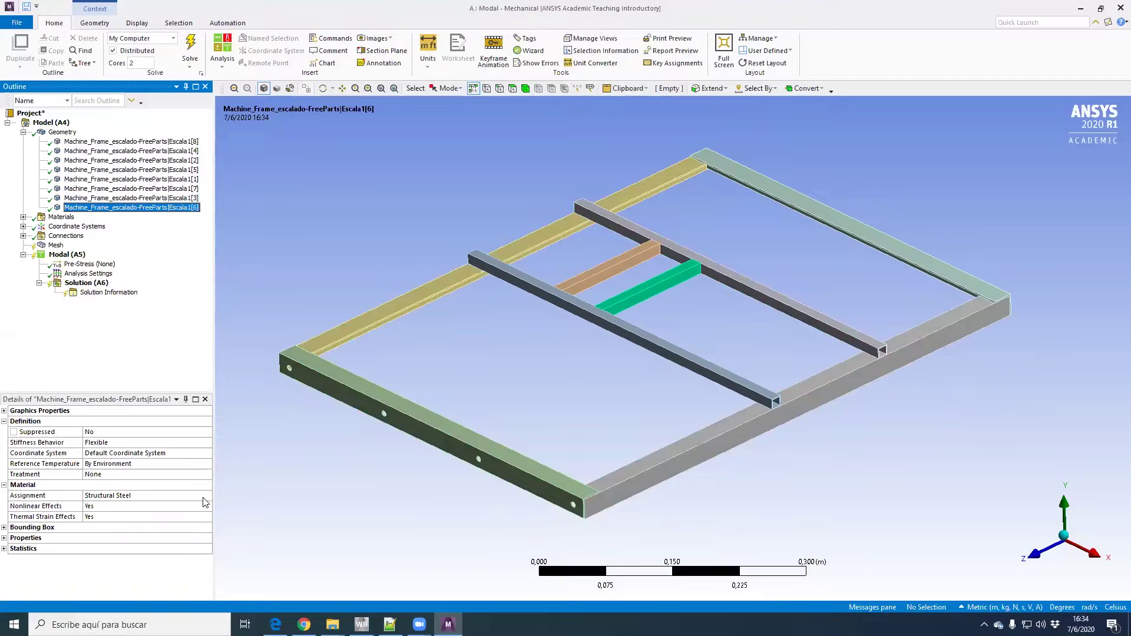
pyautogui.click(23, 132)
# Review the properties of the Structural Steel material used in the model
pyautogui.click(23, 142)
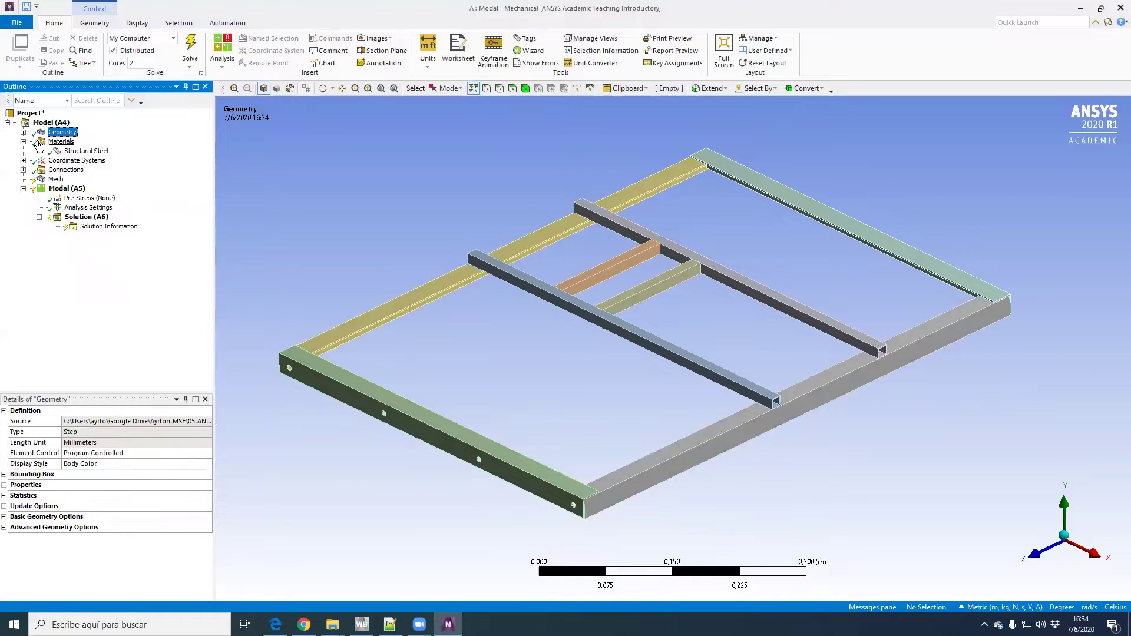
pyautogui.click(70, 152)
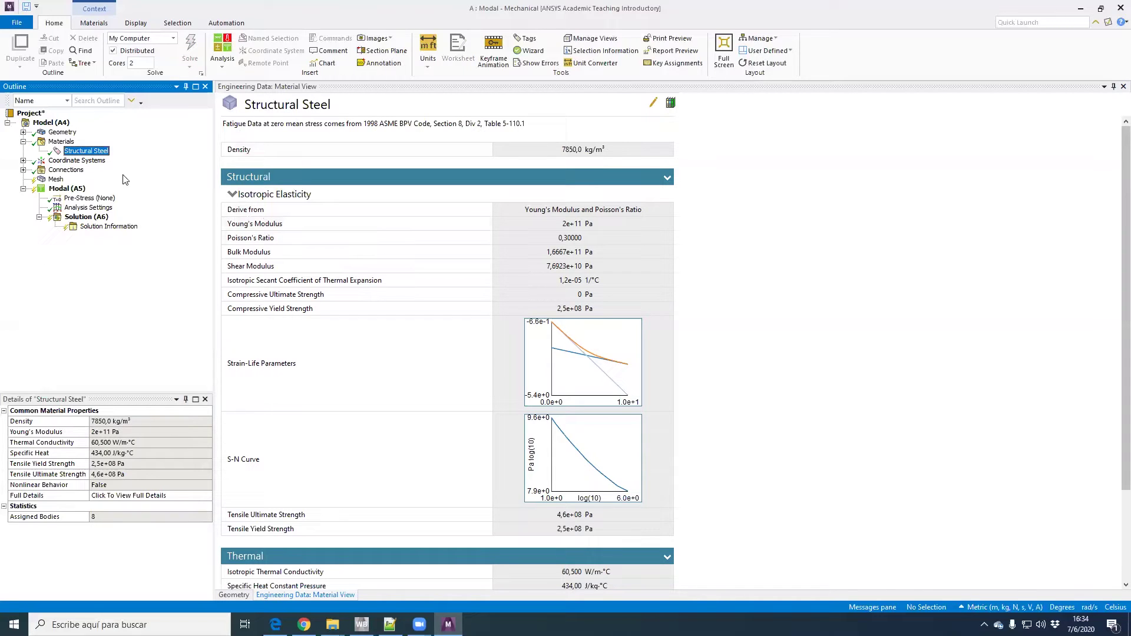
pyautogui.click(22, 142)
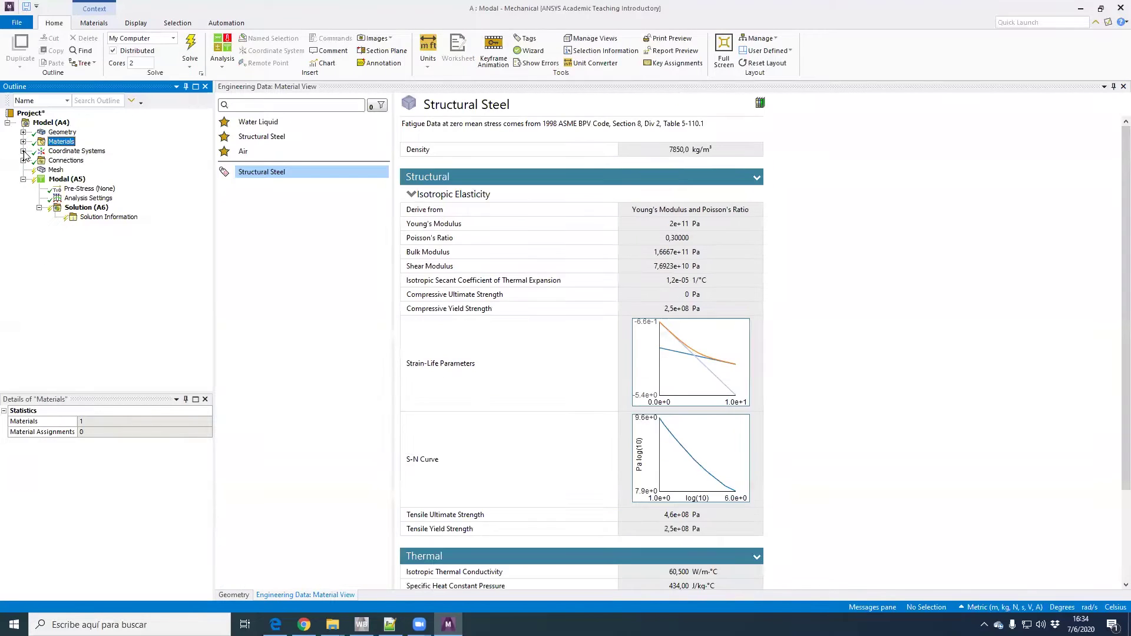
# Examine the automatically detected contact regions between the frame members, from the first through Contact Region 9
pyautogui.click(23, 161)
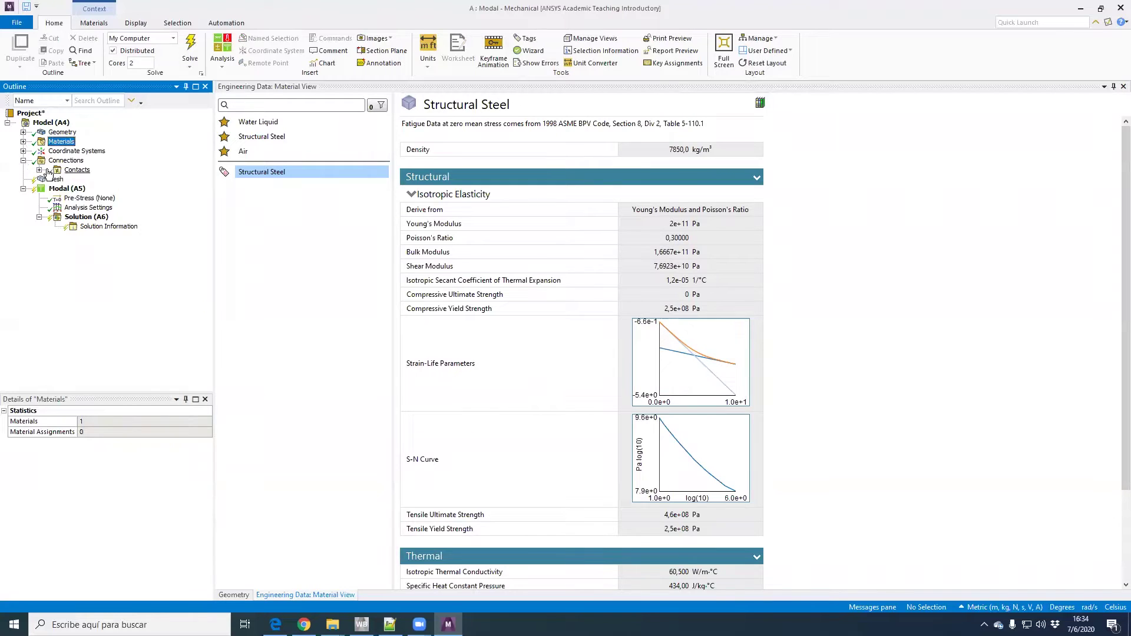
pyautogui.click(39, 169)
pyautogui.click(102, 179)
pyautogui.press('Down')
pyautogui.press('Down')
pyautogui.press('Down')
pyautogui.press('Down')
pyautogui.press('Down')
pyautogui.press('Down')
pyautogui.press('Down')
pyautogui.press('Down')
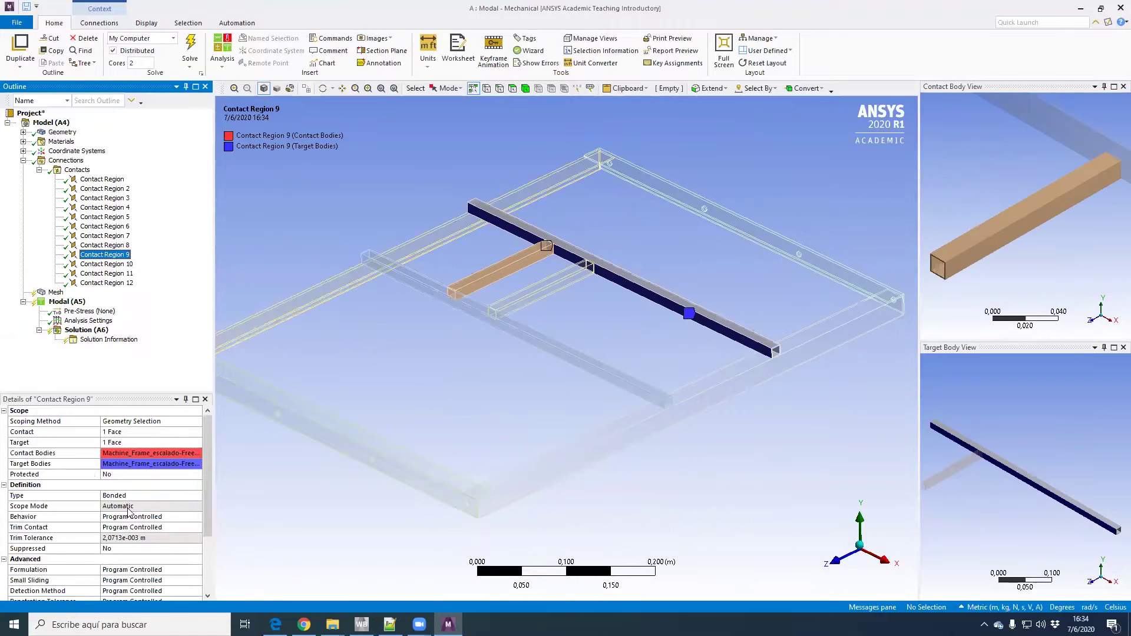
pyautogui.click(39, 170)
pyautogui.click(23, 161)
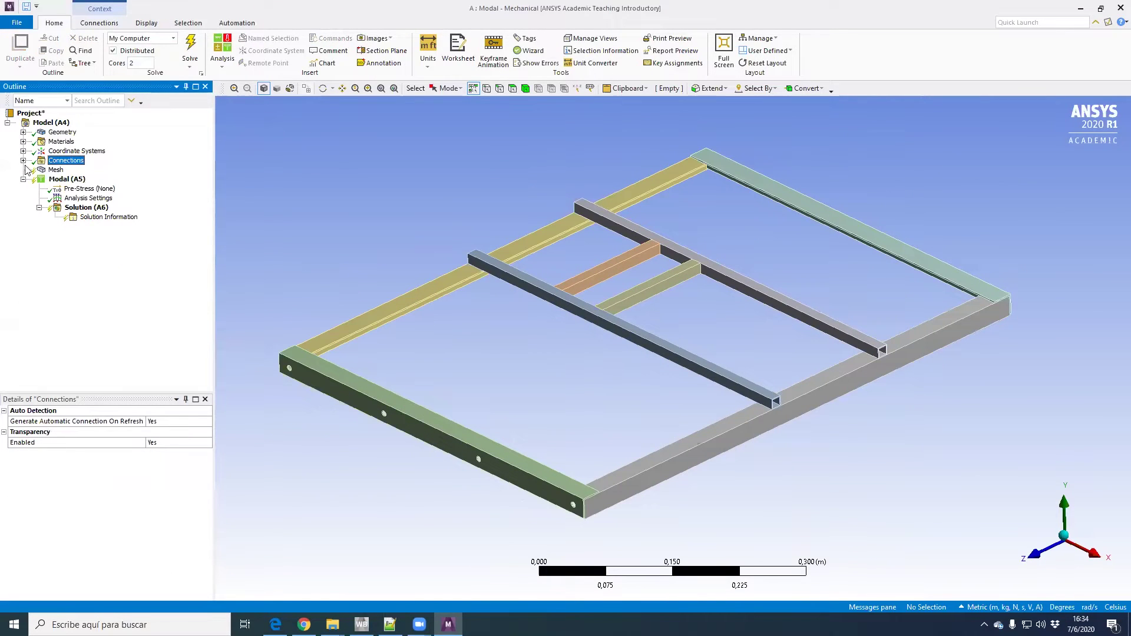
pyautogui.scroll(-1, 550, 306)
pyautogui.moveTo(526, 350); pyautogui.dragTo(512, 338, button='right')
pyautogui.scroll(-3, 787, 430)
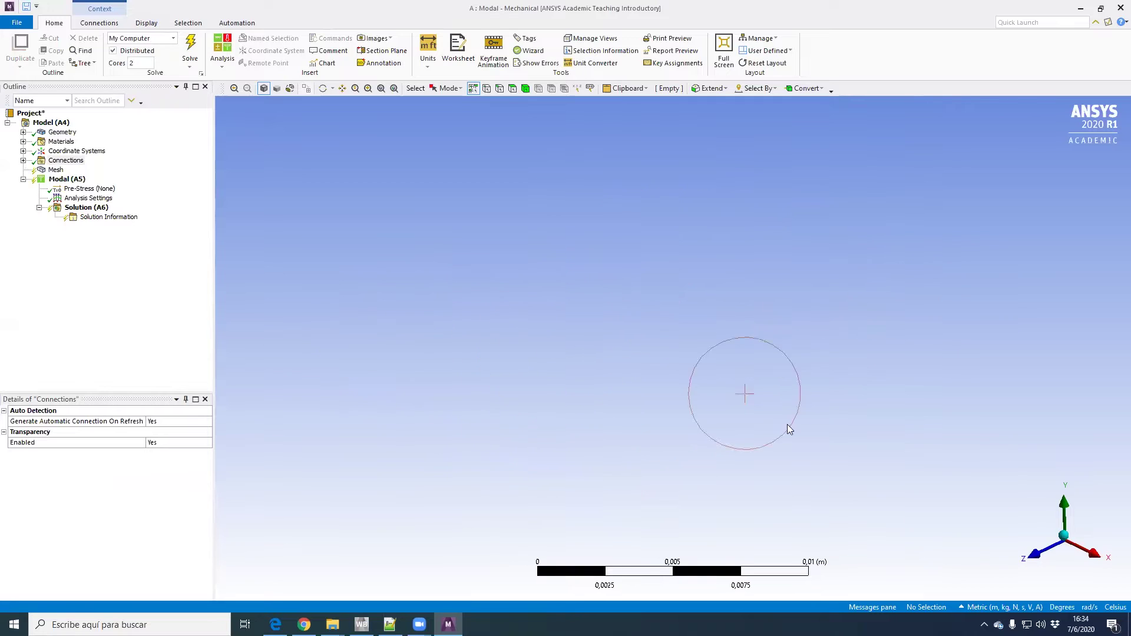
pyautogui.scroll(-5, 660, 379)
pyautogui.scroll(-8, 702, 376)
pyautogui.moveTo(714, 382); pyautogui.dragTo(640, 309, button='middle')
pyautogui.scroll(2, 558, 342)
pyautogui.moveTo(557, 343); pyautogui.dragTo(611, 308, button='middle')
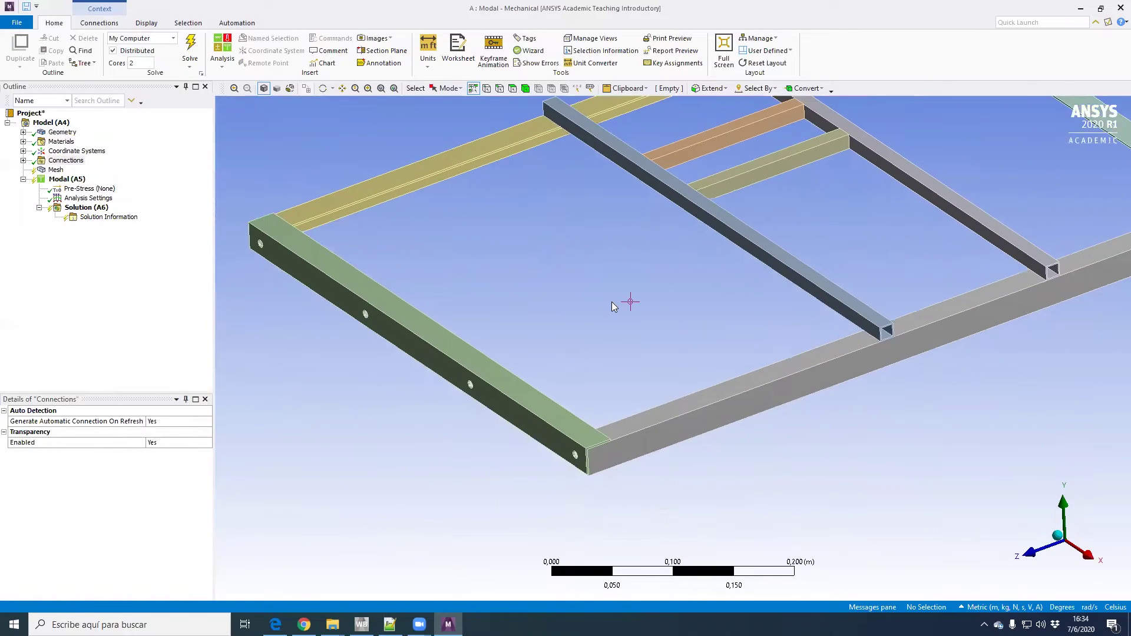
# Select the Mesh object and examine the frame corner where the green drilled member meets the grey side beam
pyautogui.click(56, 170)
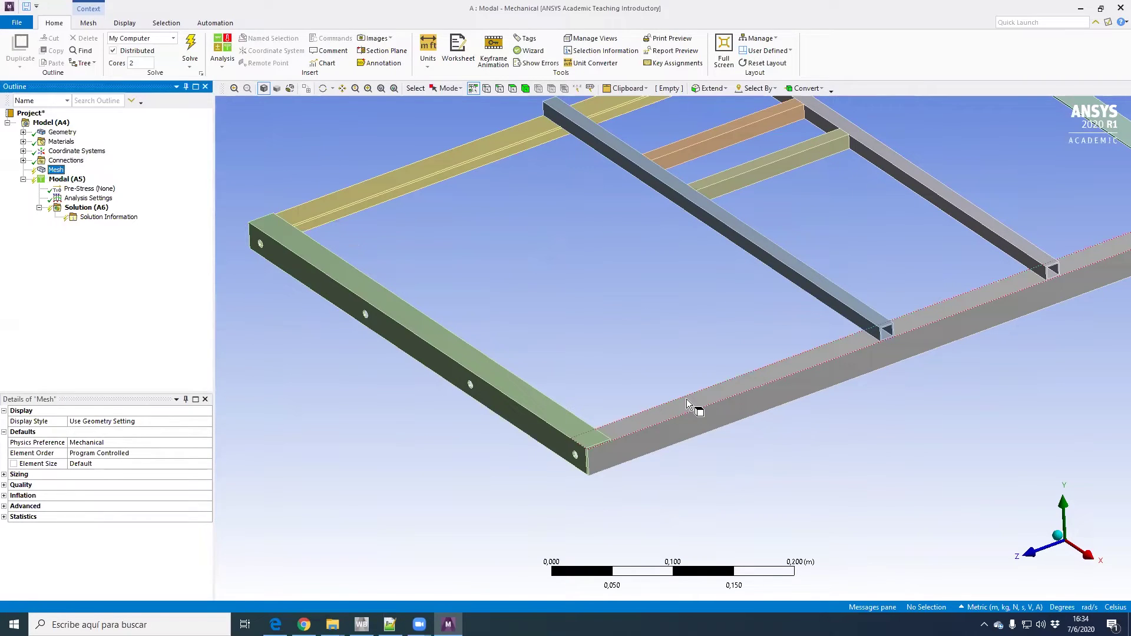
pyautogui.hotkey('alt', 'Tab')
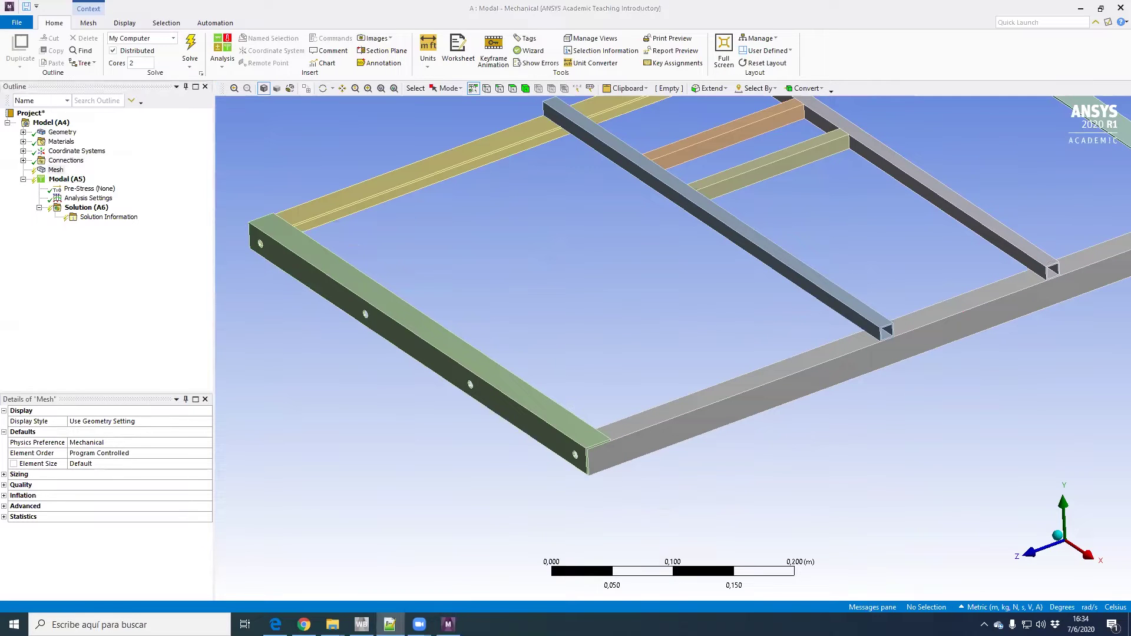
pyautogui.scroll(3, 642, 482)
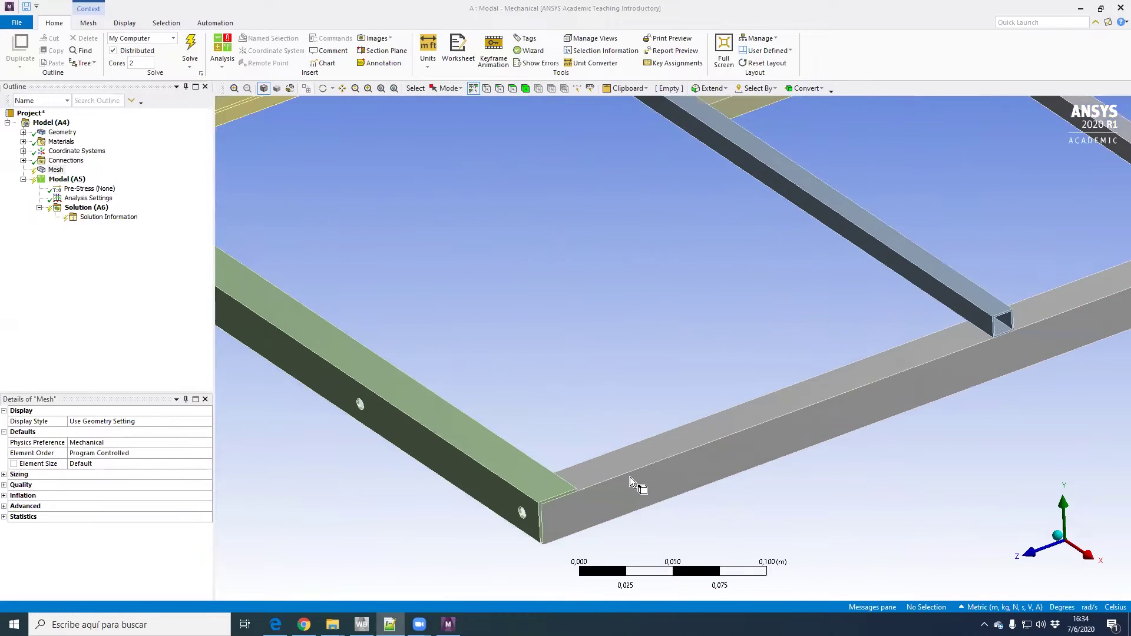
pyautogui.scroll(3, 655, 352)
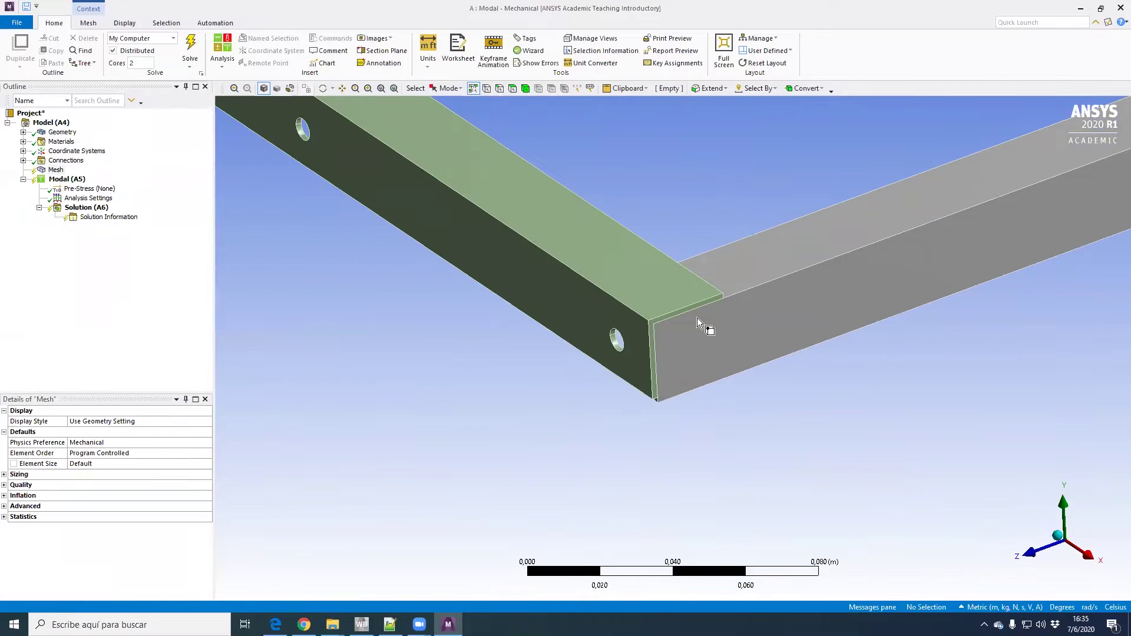
pyautogui.scroll(-5, 698, 317)
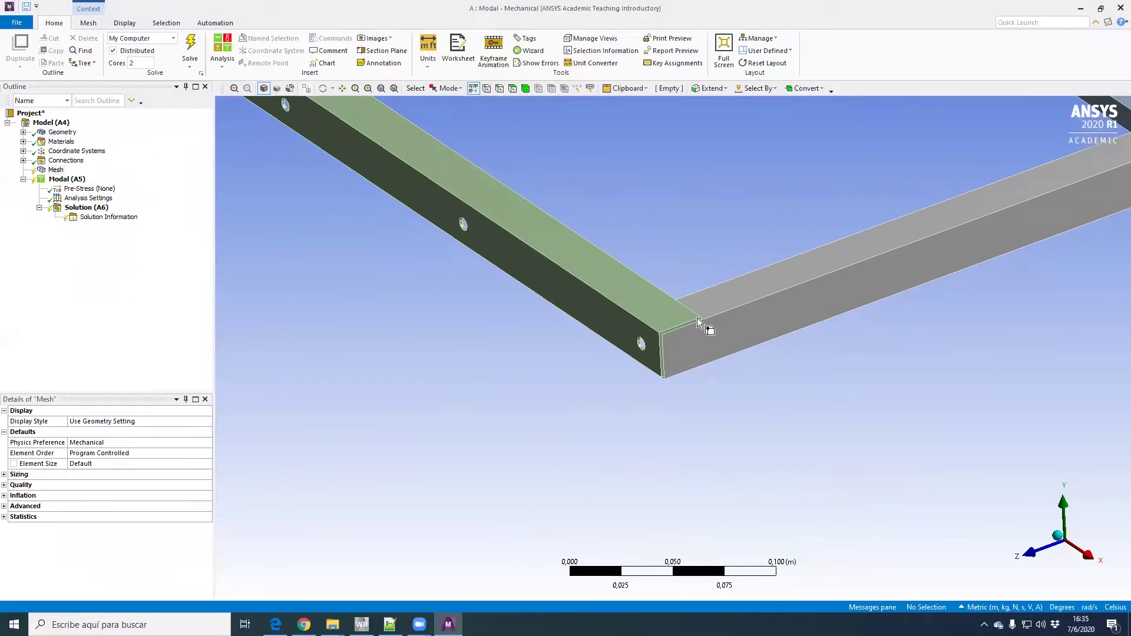
pyautogui.keyDown('ctrl'); pyautogui.moveTo(688, 308); pyautogui.dragTo(613, 423, button='middle'); pyautogui.keyUp('ctrl')
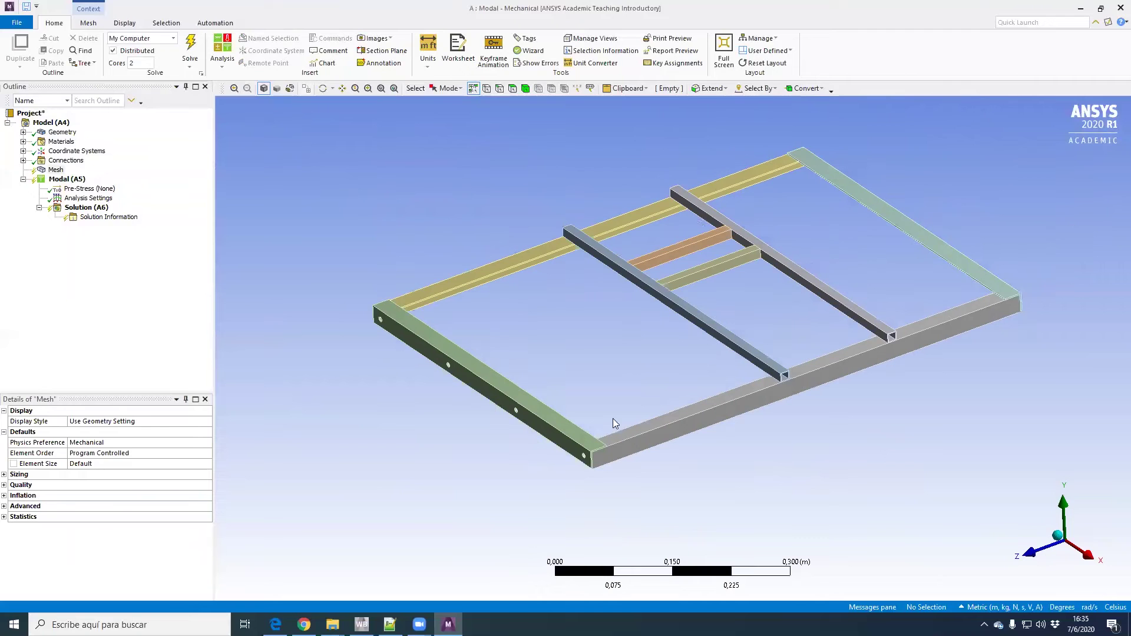
pyautogui.scroll(4, 629, 351)
pyautogui.keyDown('ctrl'); pyautogui.moveTo(599, 391); pyautogui.dragTo(753, 224, button='middle'); pyautogui.keyUp('ctrl')
pyautogui.scroll(4, 655, 341)
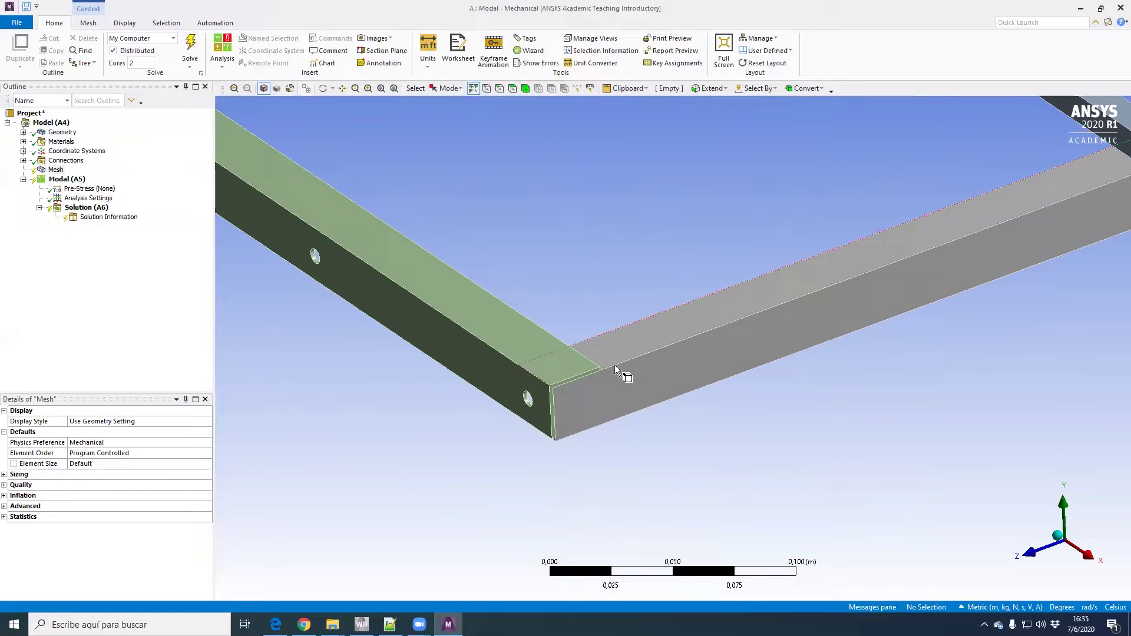
pyautogui.scroll(4, 614, 366)
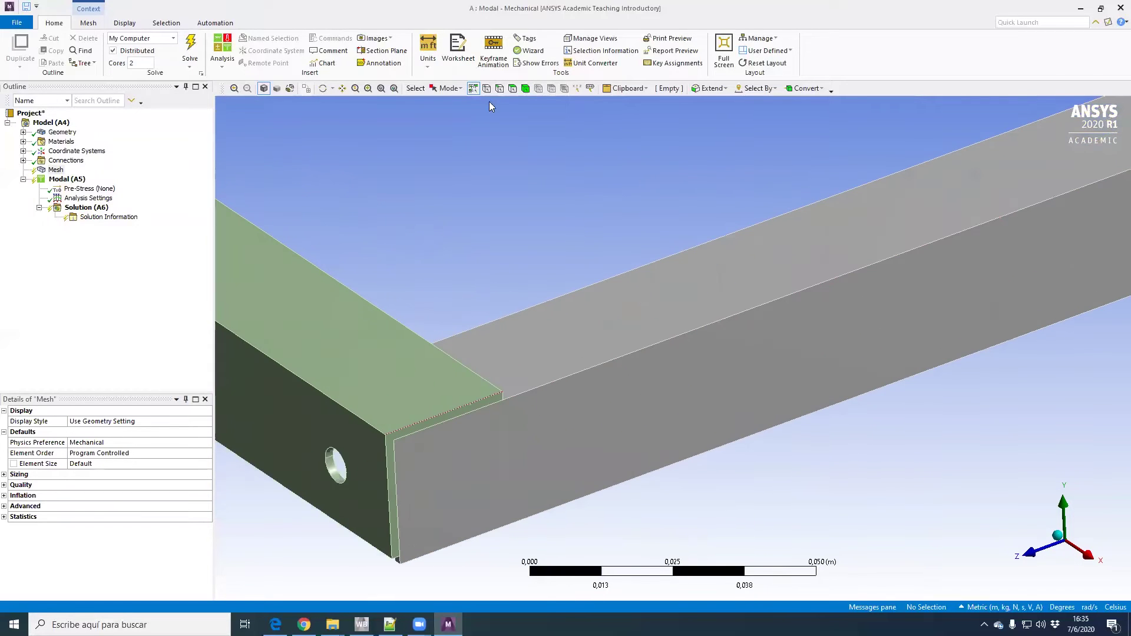
# Create a named selection called Borde from the drilled member's short upper end edge, applied to all geometry items of the same size
pyautogui.click(499, 89)
pyautogui.scroll(1, 419, 409)
pyautogui.click(414, 416)
pyautogui.keyDown('ctrl'); pyautogui.moveTo(415, 416); pyautogui.dragTo(686, 300, button='middle'); pyautogui.keyUp('ctrl')
pyautogui.scroll(2, 660, 318)
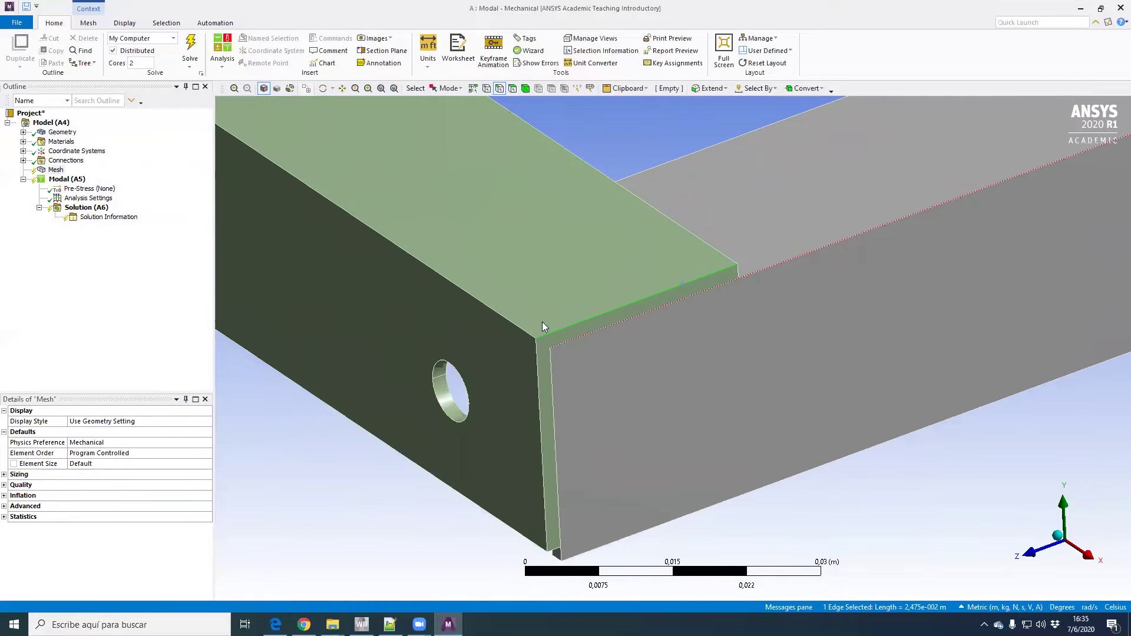
pyautogui.keyDown('ctrl'); pyautogui.moveTo(503, 363); pyautogui.dragTo(599, 338, button='middle'); pyautogui.keyUp('ctrl')
pyautogui.scroll(2, 599, 338)
pyautogui.scroll(2, 597, 338)
pyautogui.rightClick(526, 308)
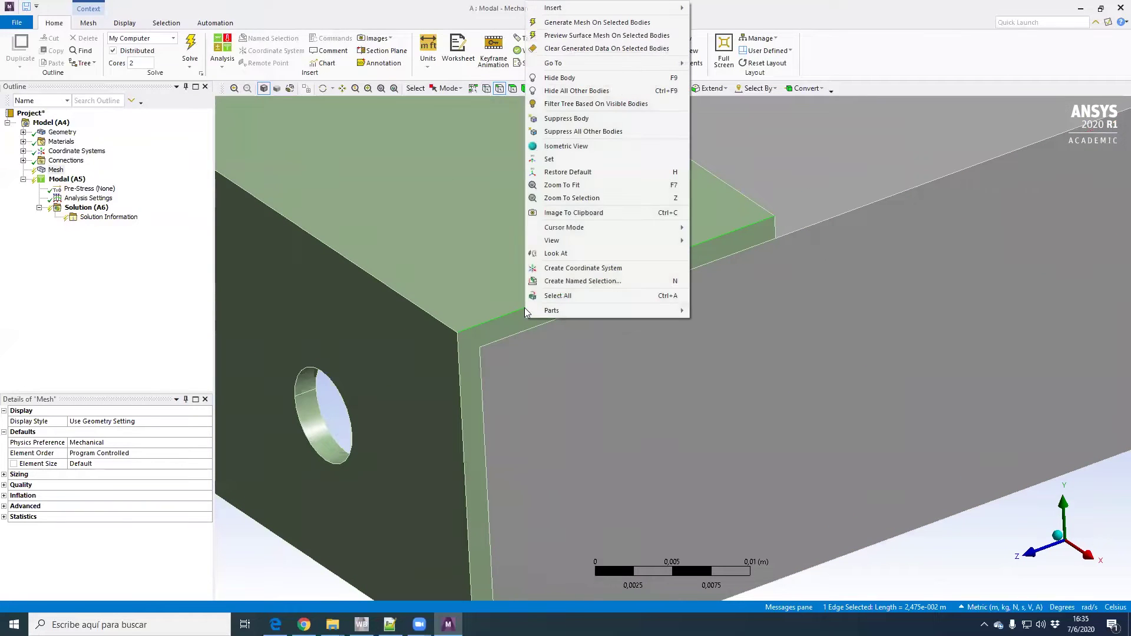
pyautogui.click(572, 282)
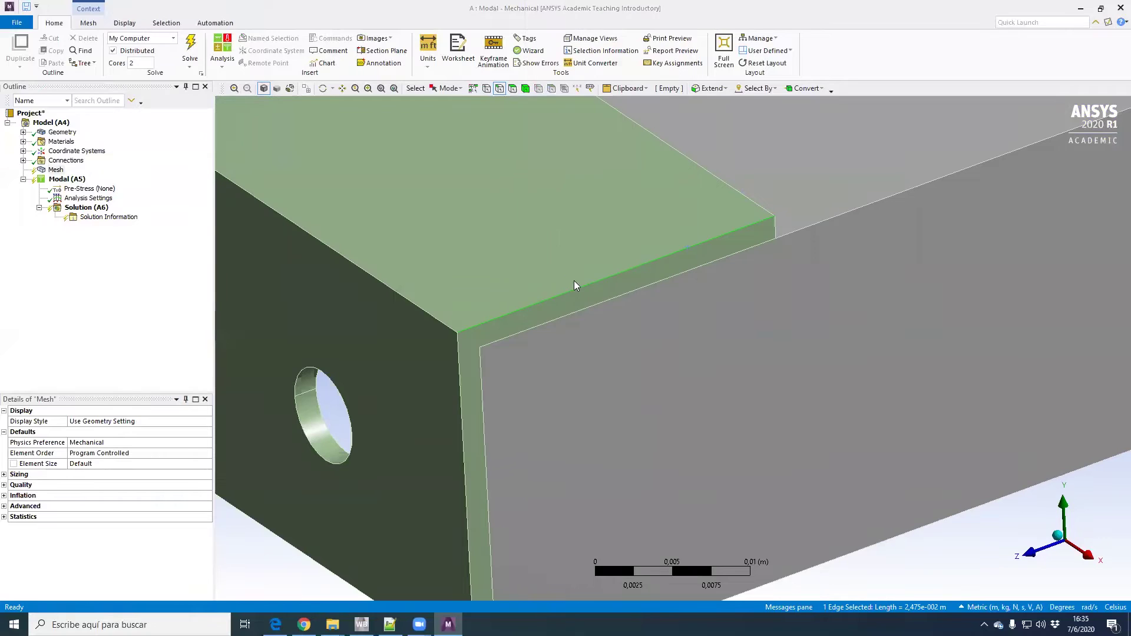
pyautogui.write('Borde')
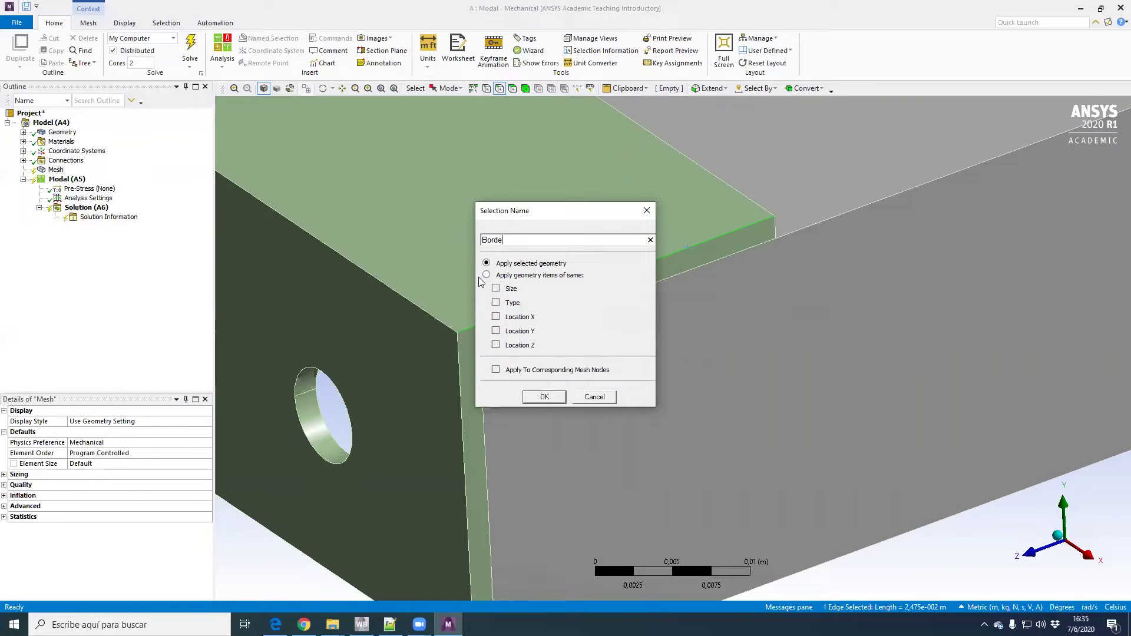
pyautogui.click(486, 276)
pyautogui.click(543, 397)
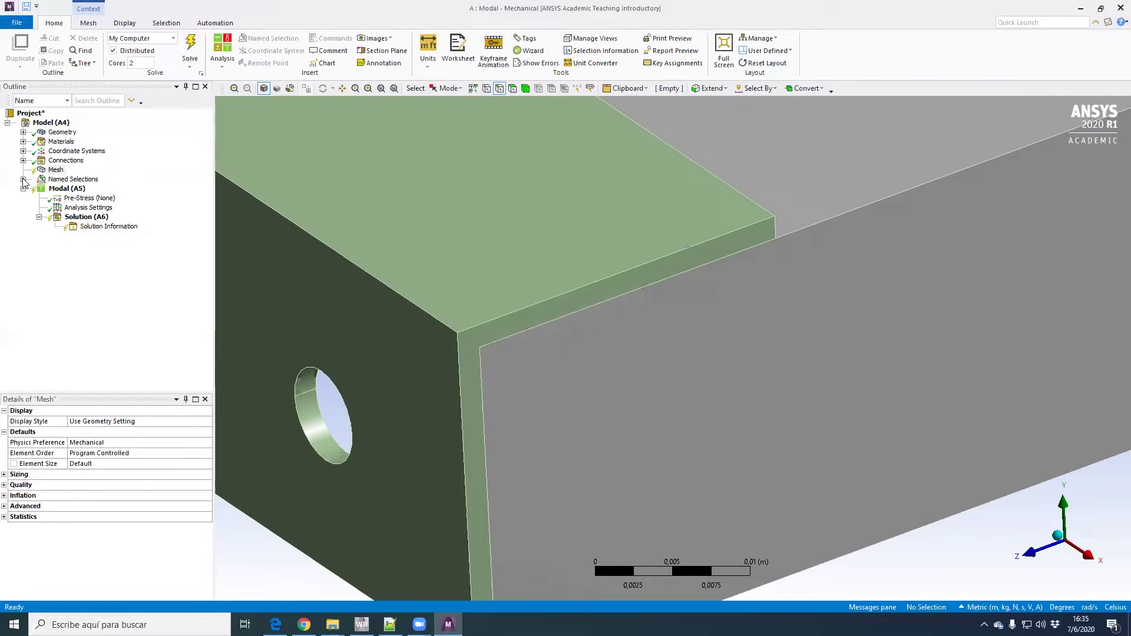
# Review the edges captured by the Borde named selection at the frame corners and along the cross members
pyautogui.click(23, 179)
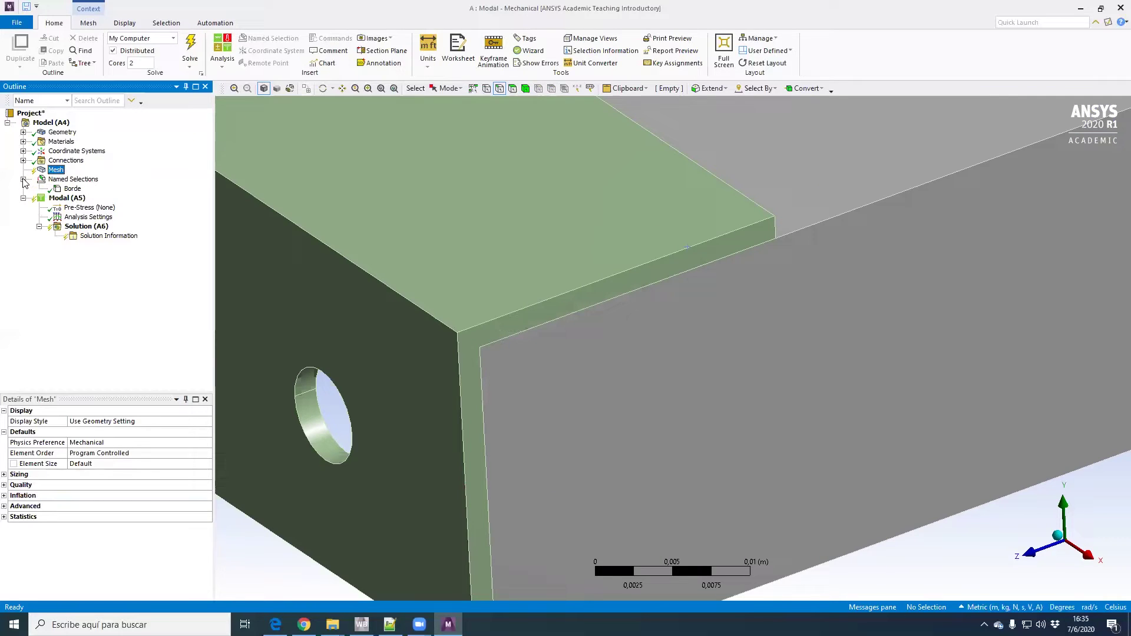
pyautogui.click(69, 189)
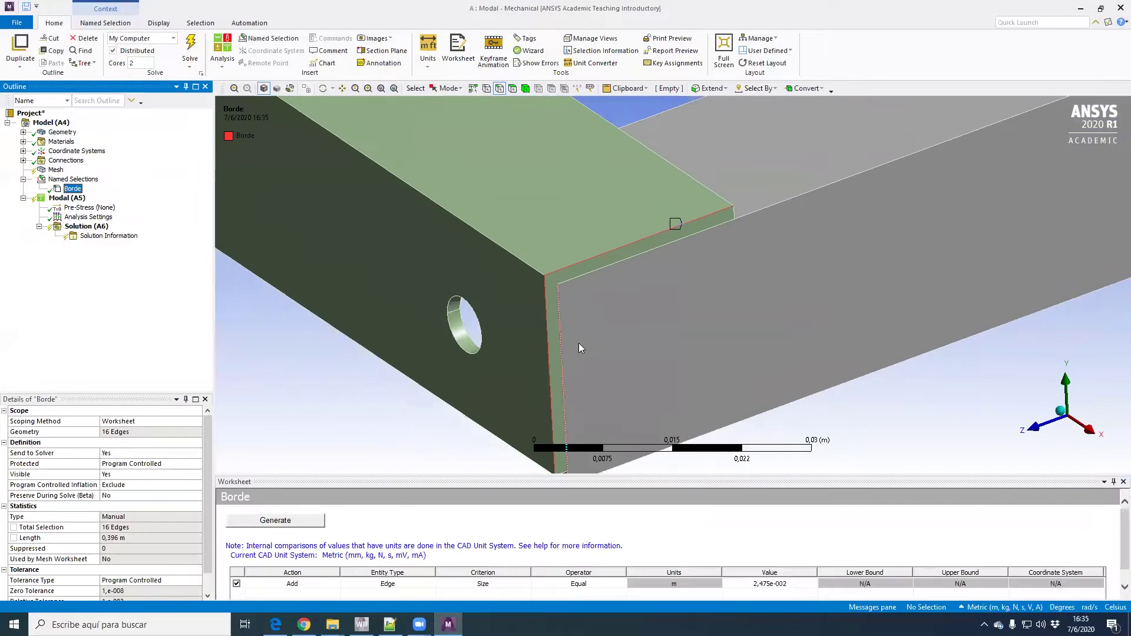
pyautogui.scroll(-3, 574, 368)
pyautogui.scroll(-4, 560, 330)
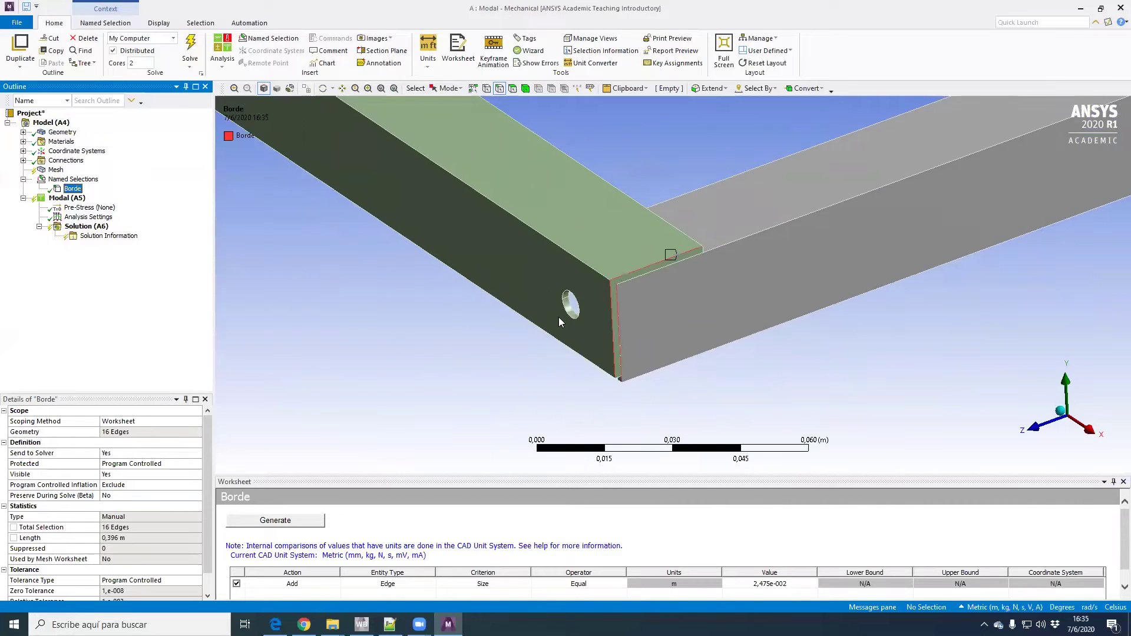
pyautogui.scroll(-4, 557, 312)
pyautogui.scroll(4, 487, 326)
pyautogui.scroll(2, 450, 312)
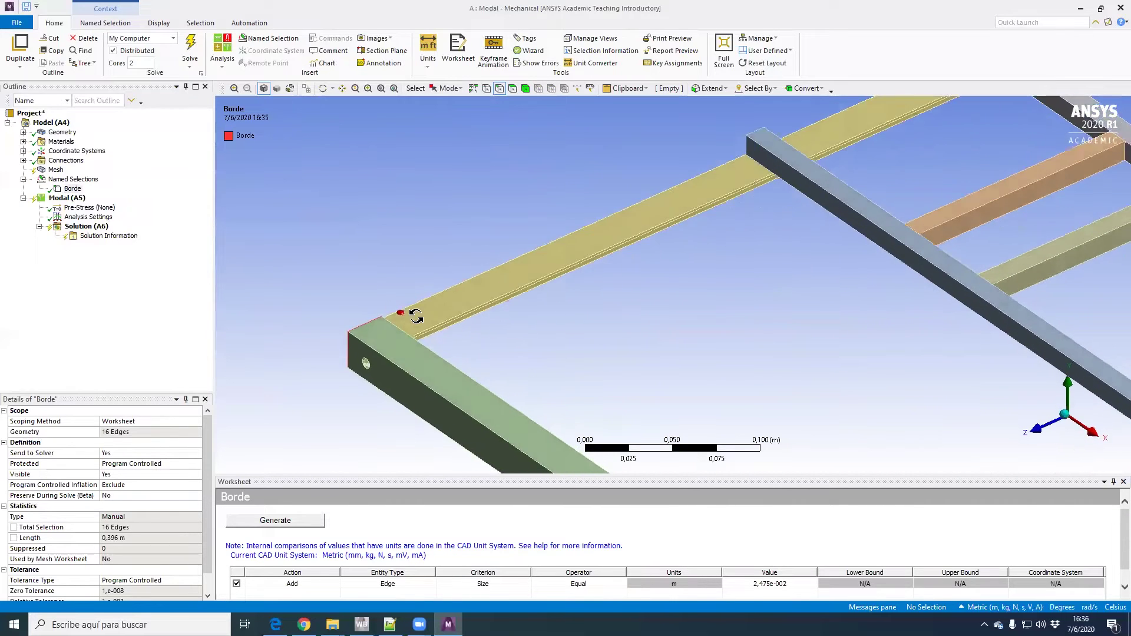
pyautogui.keyDown('ctrl'); pyautogui.moveTo(451, 307); pyautogui.dragTo(433, 374, button='middle'); pyautogui.keyUp('ctrl')
pyautogui.keyDown('ctrl'); pyautogui.moveTo(861, 326); pyautogui.dragTo(396, 272, button='middle'); pyautogui.keyUp('ctrl')
pyautogui.scroll(3, 856, 331)
pyautogui.scroll(3, 886, 358)
pyautogui.scroll(-5, 888, 358)
pyautogui.keyDown('ctrl'); pyautogui.moveTo(541, 358); pyautogui.dragTo(879, 246); pyautogui.keyUp('ctrl')
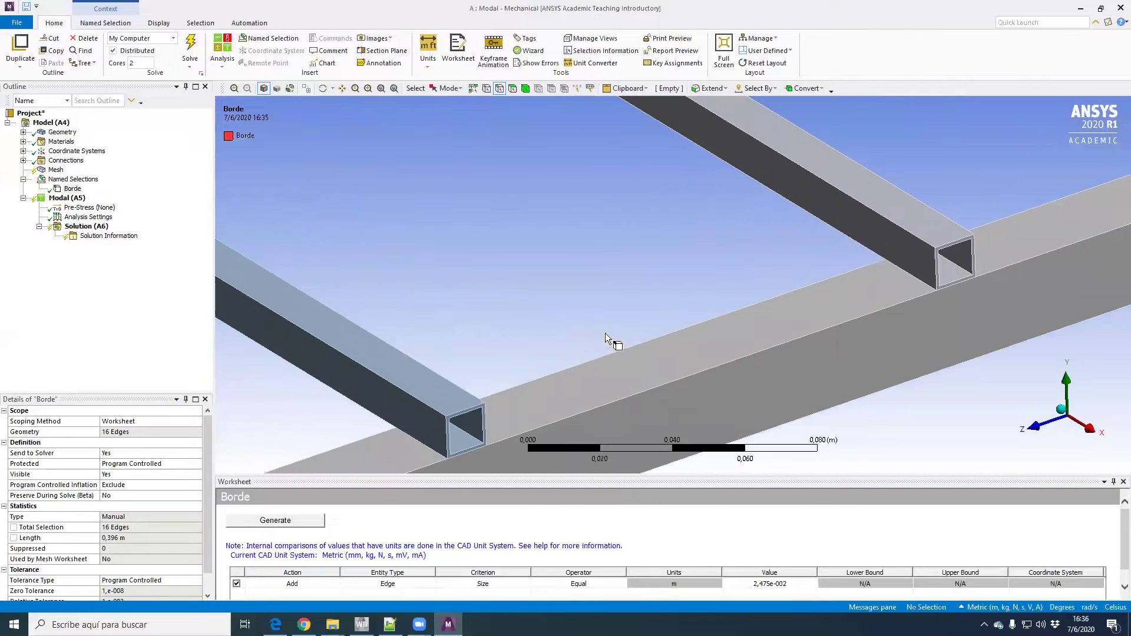
# Create a named selection called Agujeros from the blue square tube's end face, including all geometry items of the same size
pyautogui.scroll(4, 606, 334)
pyautogui.click(513, 88)
pyautogui.scroll(2, 483, 253)
pyautogui.moveTo(483, 253); pyautogui.dragTo(556, 328, button='middle')
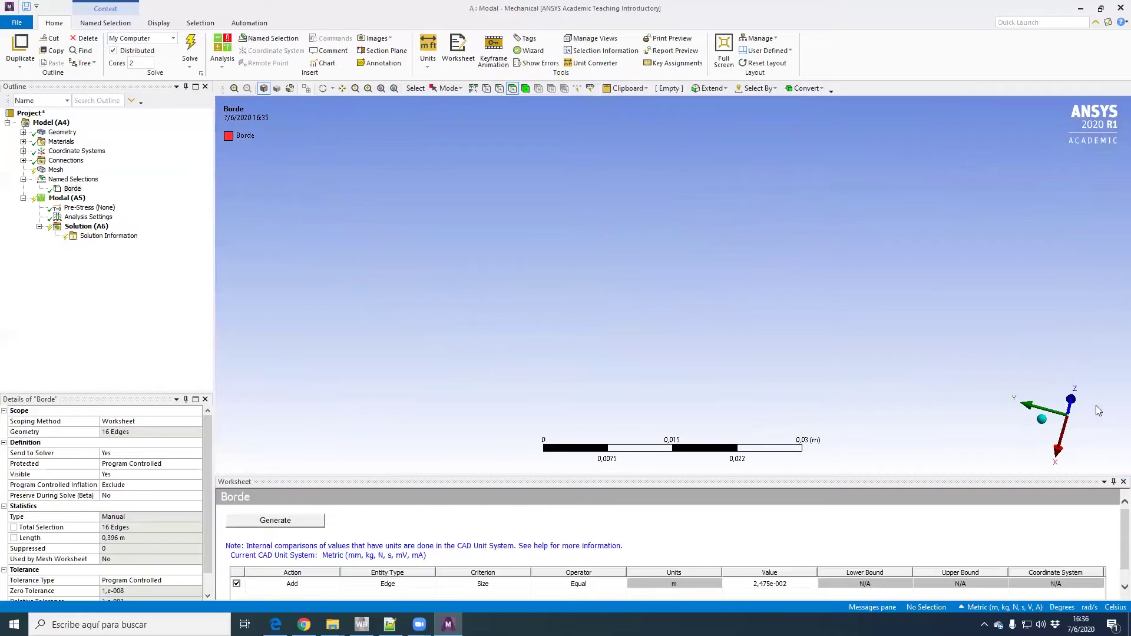
pyautogui.click(1042, 419)
pyautogui.scroll(-3, 978, 377)
pyautogui.scroll(-3, 917, 331)
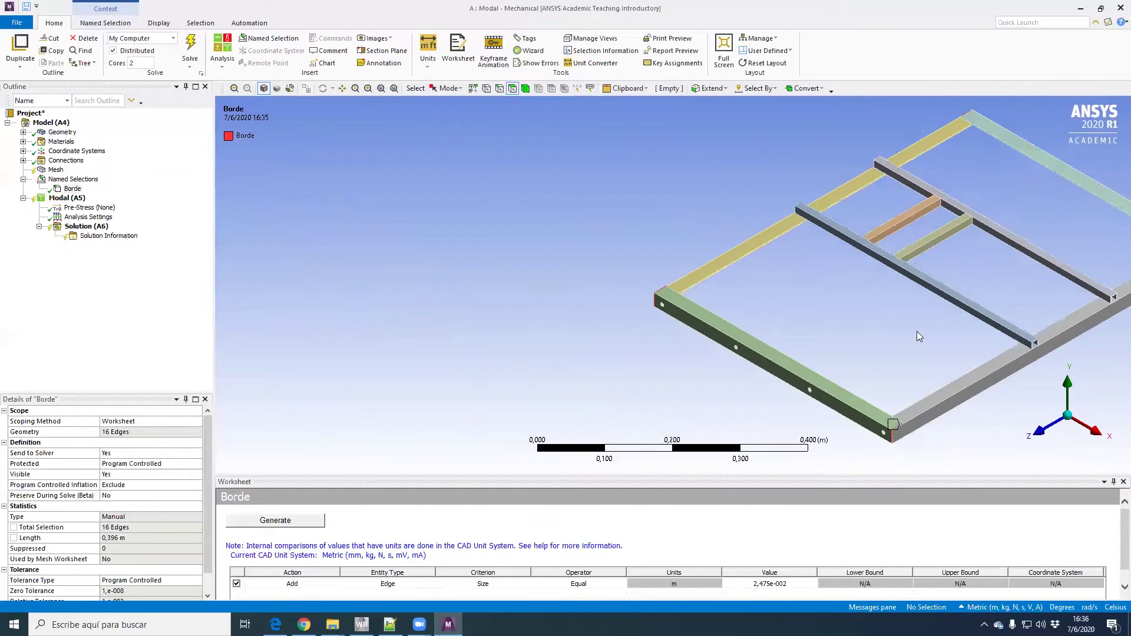
pyautogui.scroll(6, 512, 277)
pyautogui.scroll(6, 535, 295)
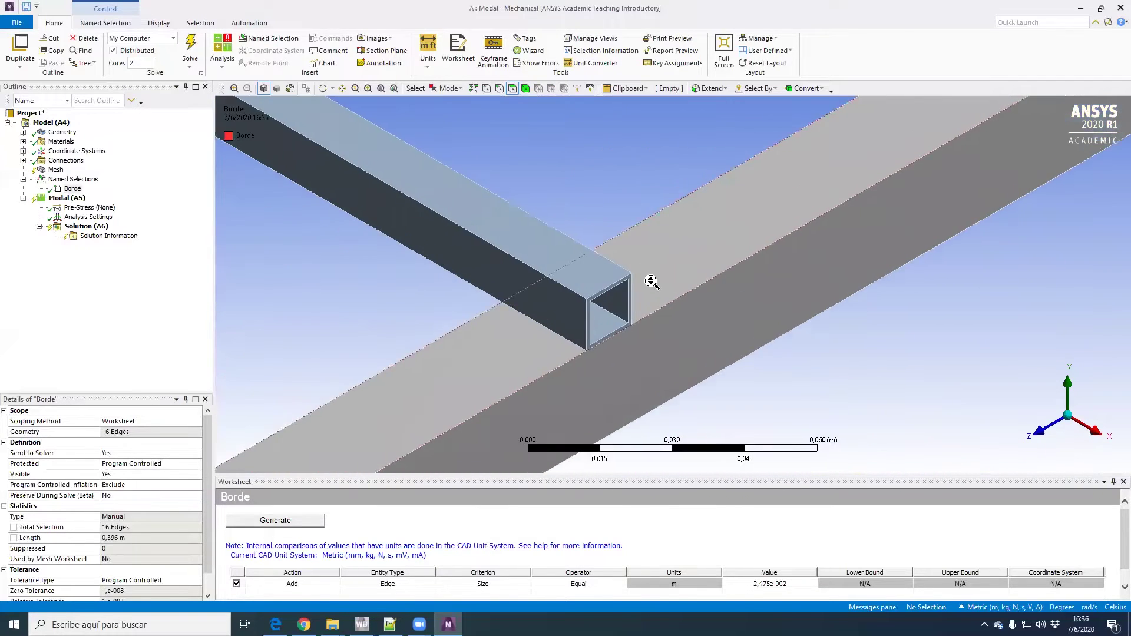
pyautogui.click(514, 255)
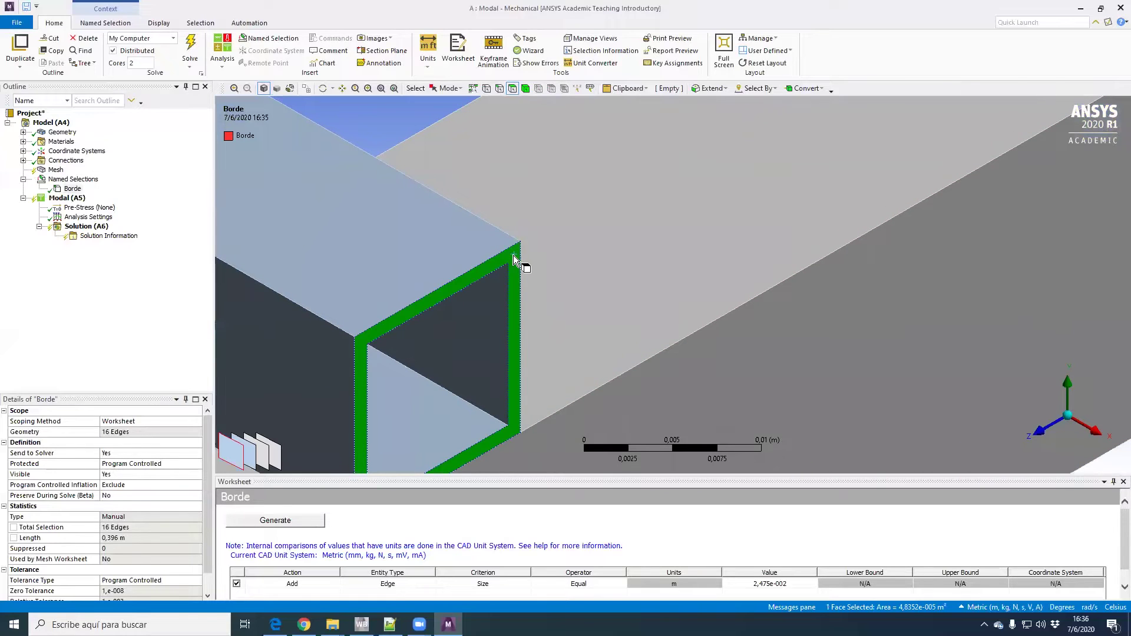
pyautogui.rightClick(514, 256)
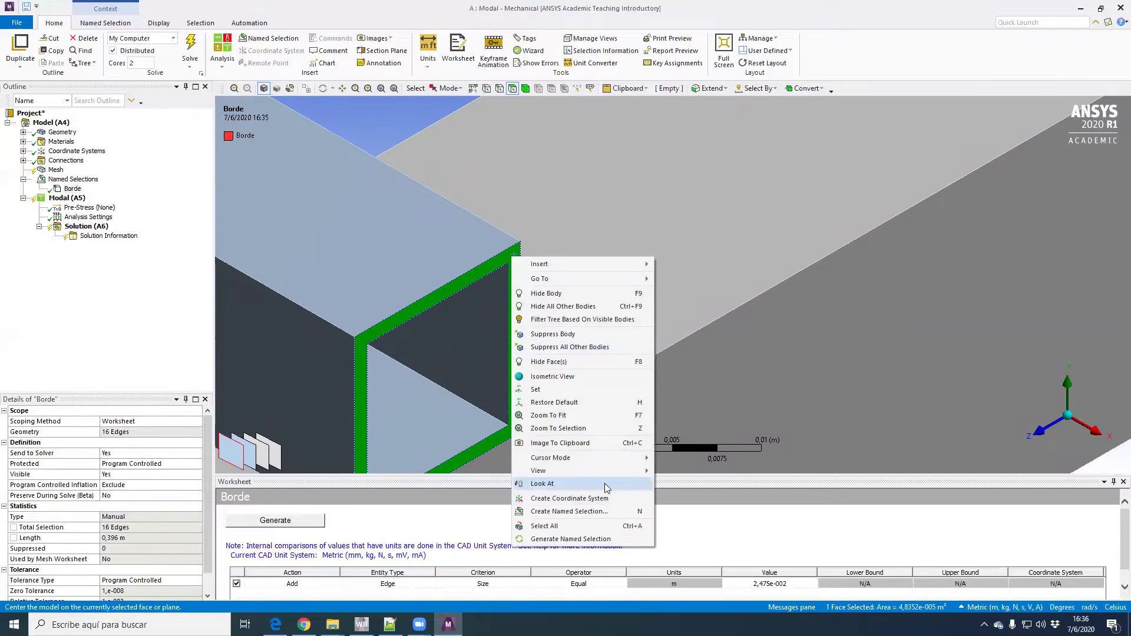
pyautogui.click(608, 509)
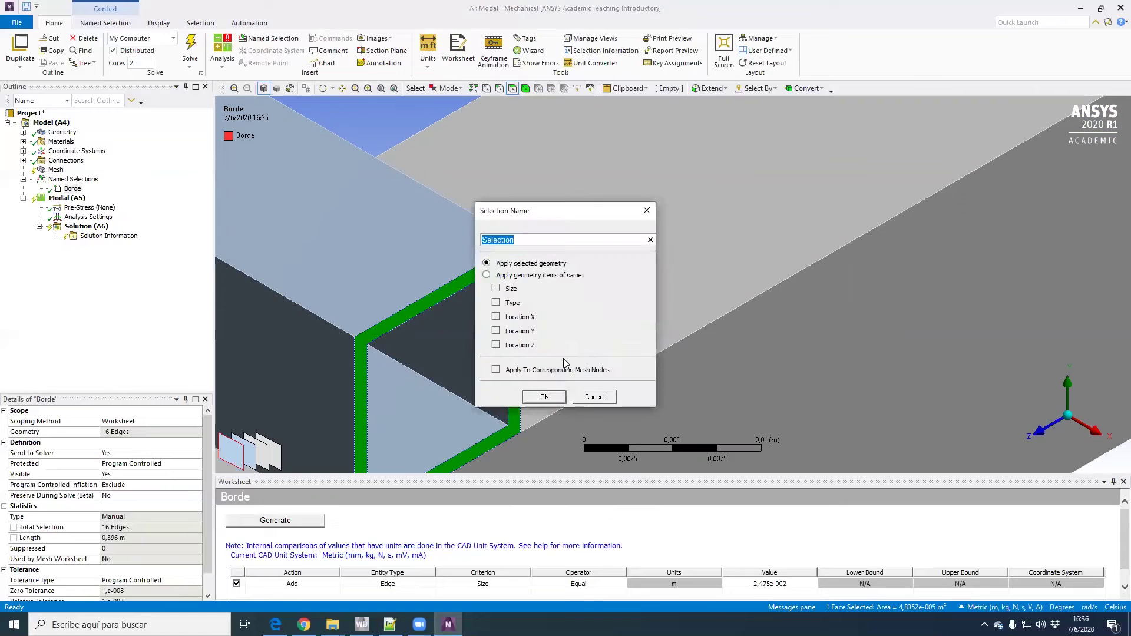
pyautogui.write('Agh')
pyautogui.click(545, 396)
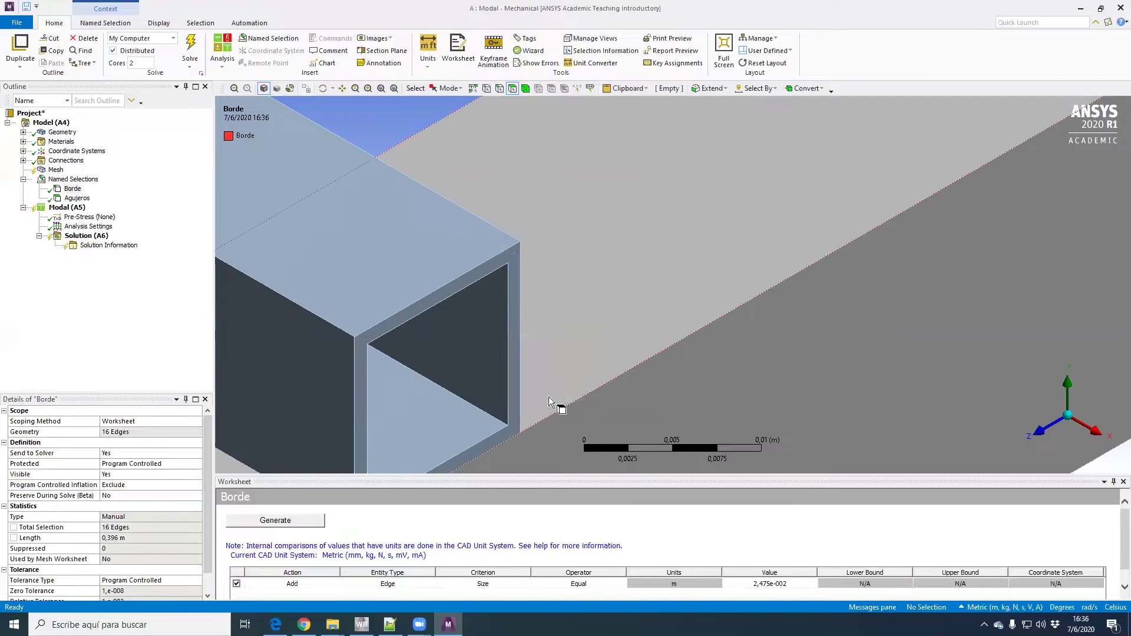
# Rename the Agujeros named selection to Caras
pyautogui.click(76, 198)
pyautogui.scroll(-6, 442, 346)
pyautogui.scroll(3, 589, 348)
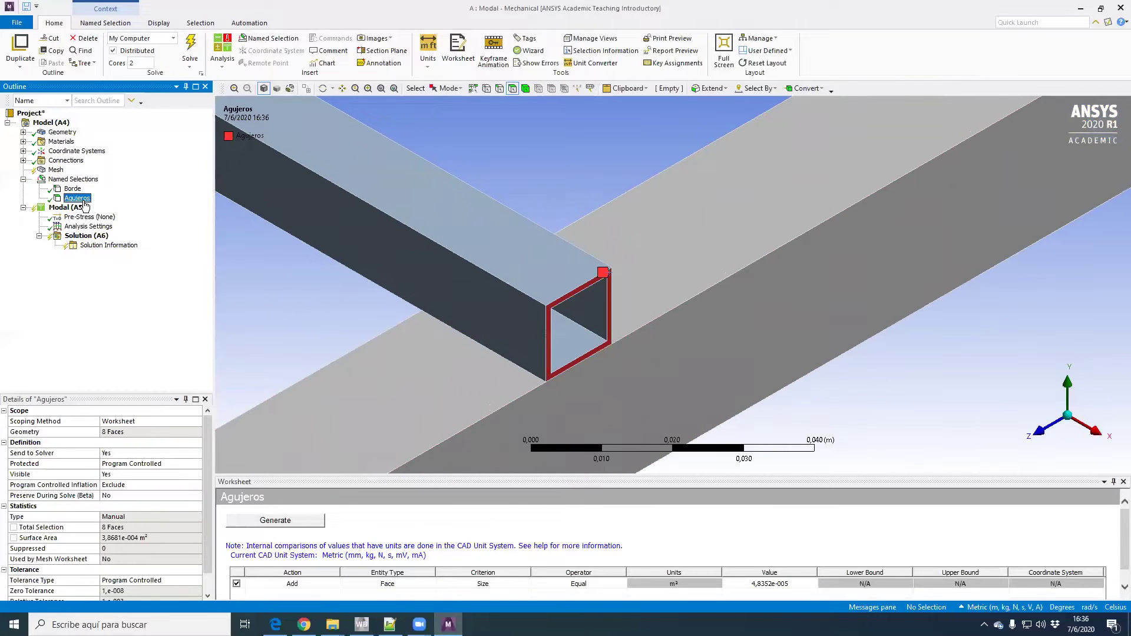
pyautogui.write('Caras')
pyautogui.press('Return')
# Examine the tube end faces and the drilled side members around the whole frame
pyautogui.scroll(-3, 598, 307)
pyautogui.scroll(-3, 599, 307)
pyautogui.keyDown('ctrl'); pyautogui.moveTo(715, 232); pyautogui.dragTo(668, 377, button='middle'); pyautogui.keyUp('ctrl')
pyautogui.scroll(3, 587, 391)
pyautogui.keyDown('ctrl'); pyautogui.moveTo(596, 360); pyautogui.dragTo(701, 153, button='middle'); pyautogui.keyUp('ctrl')
pyautogui.scroll(5, 529, 337)
pyautogui.scroll(-8, 554, 321)
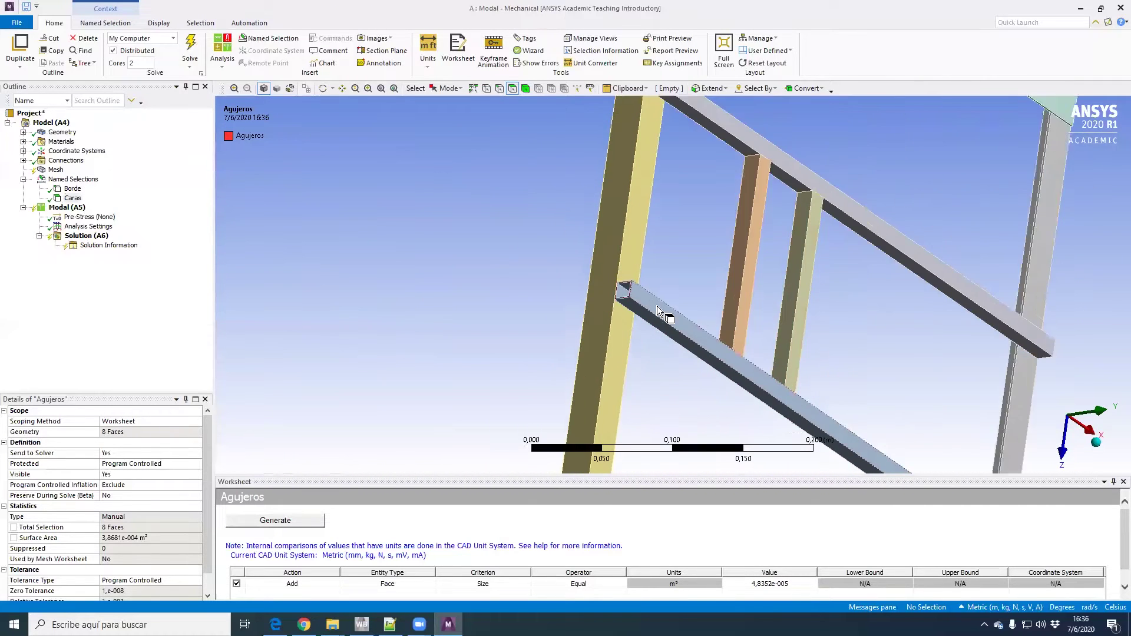
pyautogui.moveTo(754, 326); pyautogui.dragTo(678, 298, button='middle')
pyautogui.scroll(3, 678, 298)
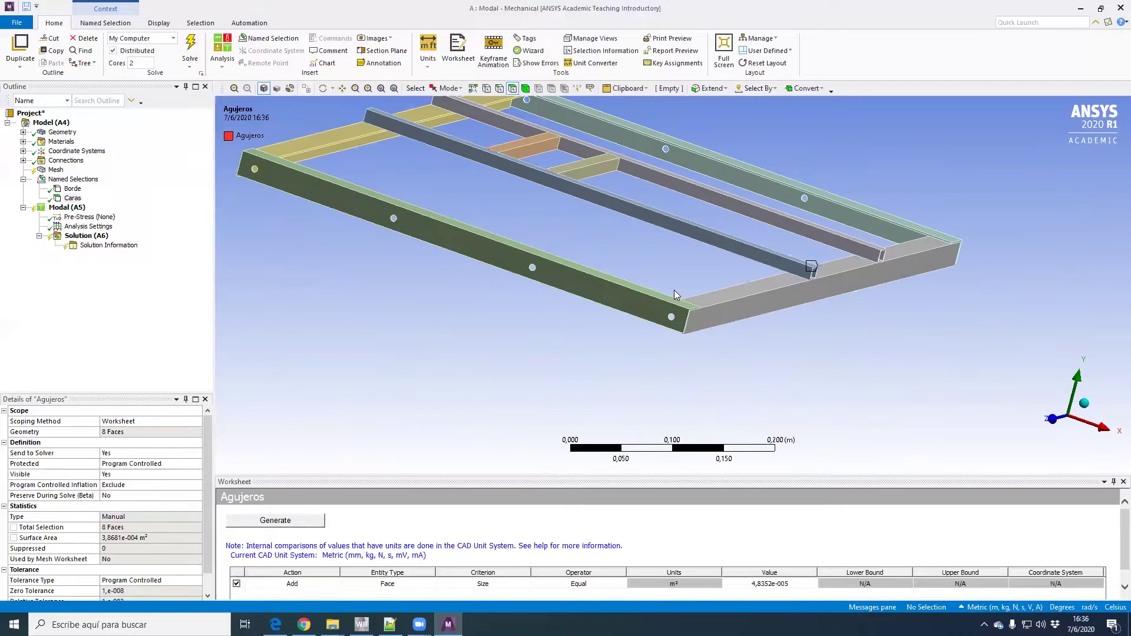
# Add a sizing control to the mesh and scope it to the Borde named selection
pyautogui.click(55, 170)
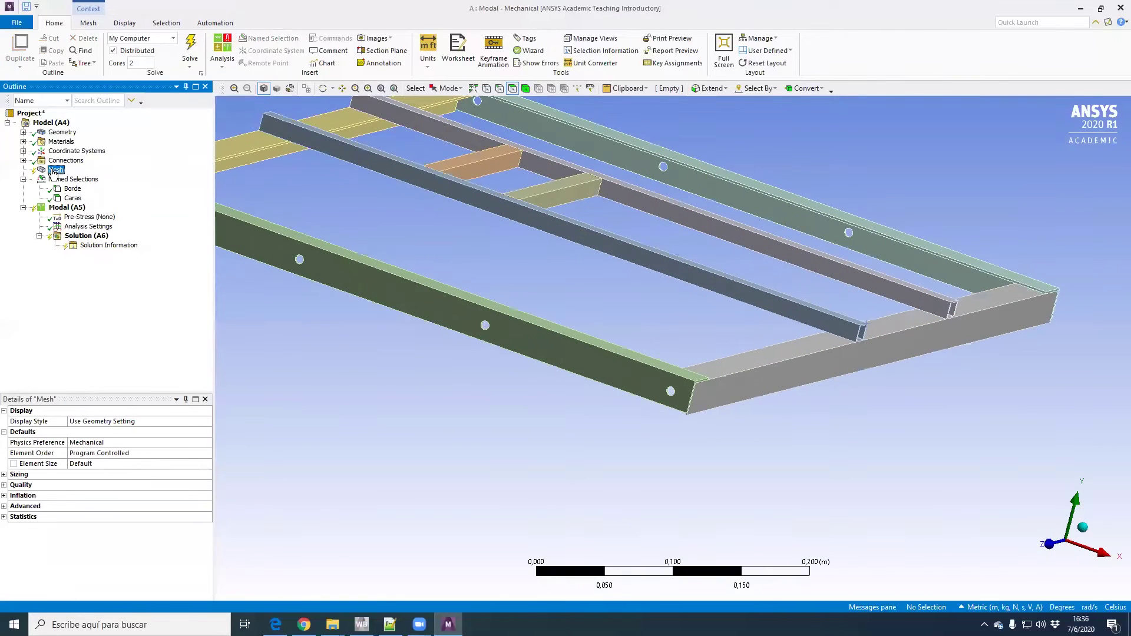
pyautogui.click(89, 23)
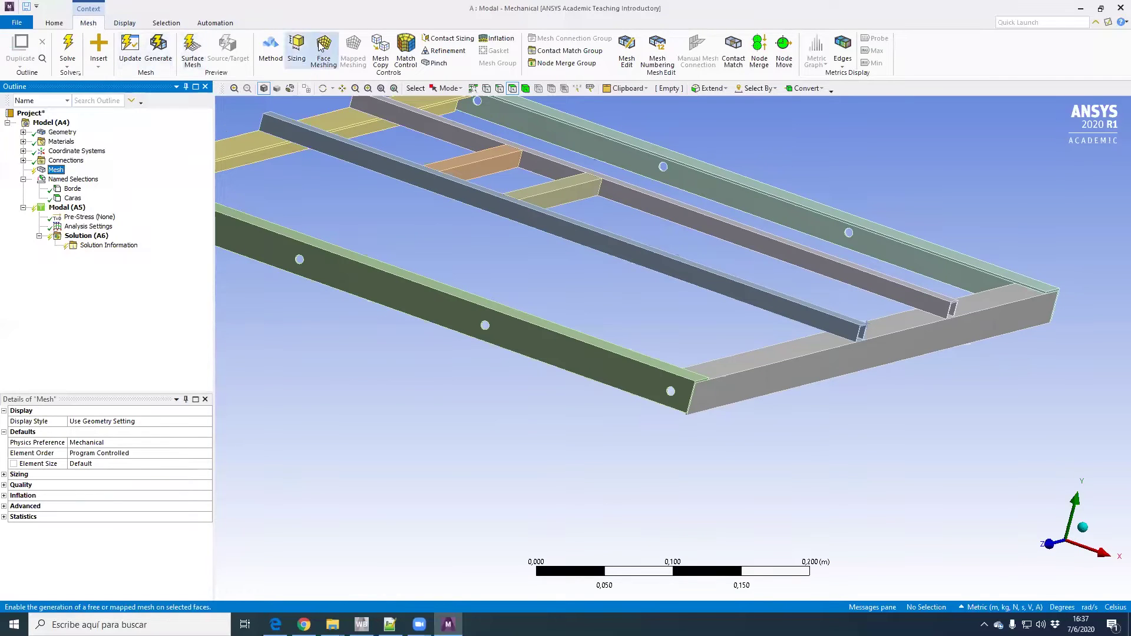
pyautogui.click(297, 45)
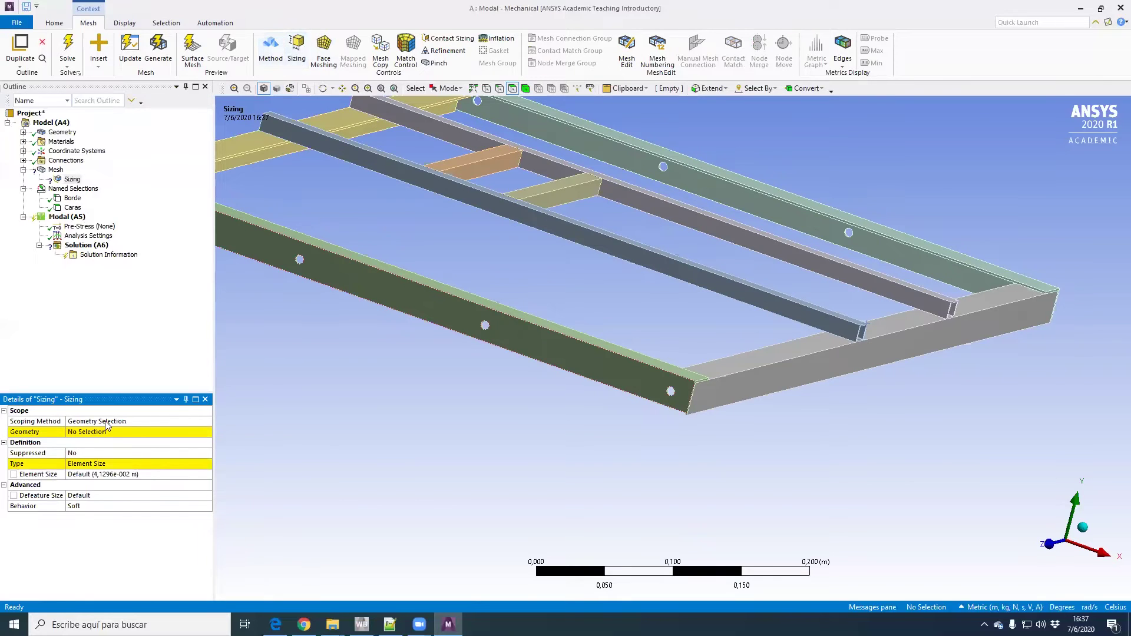
pyautogui.click(135, 421)
pyautogui.click(206, 421)
pyautogui.click(205, 438)
pyautogui.click(158, 432)
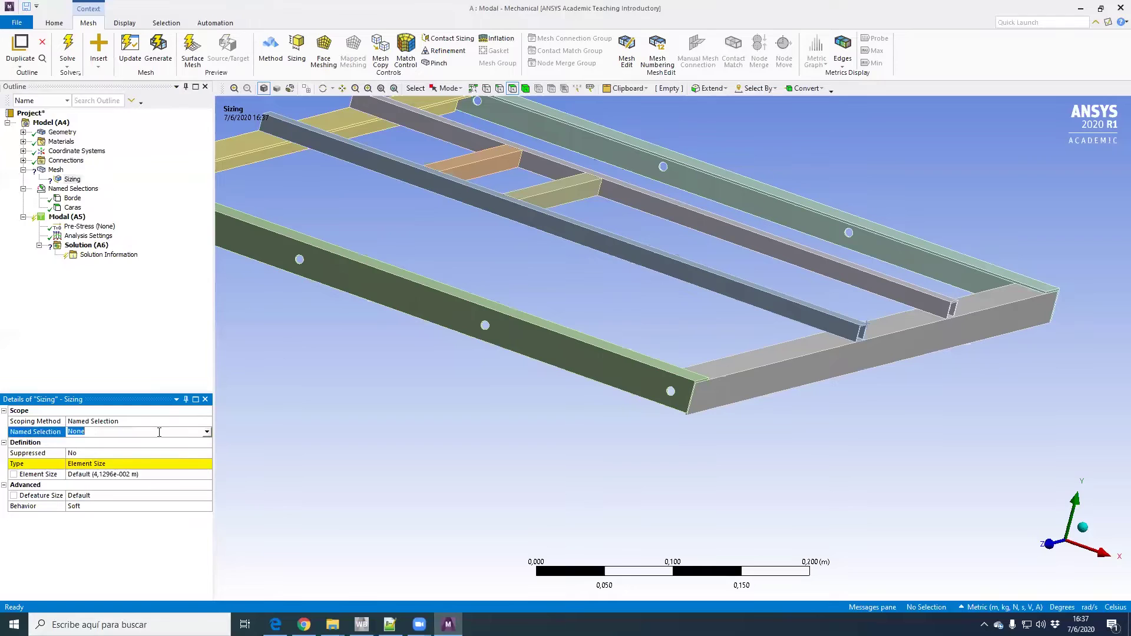
pyautogui.click(207, 433)
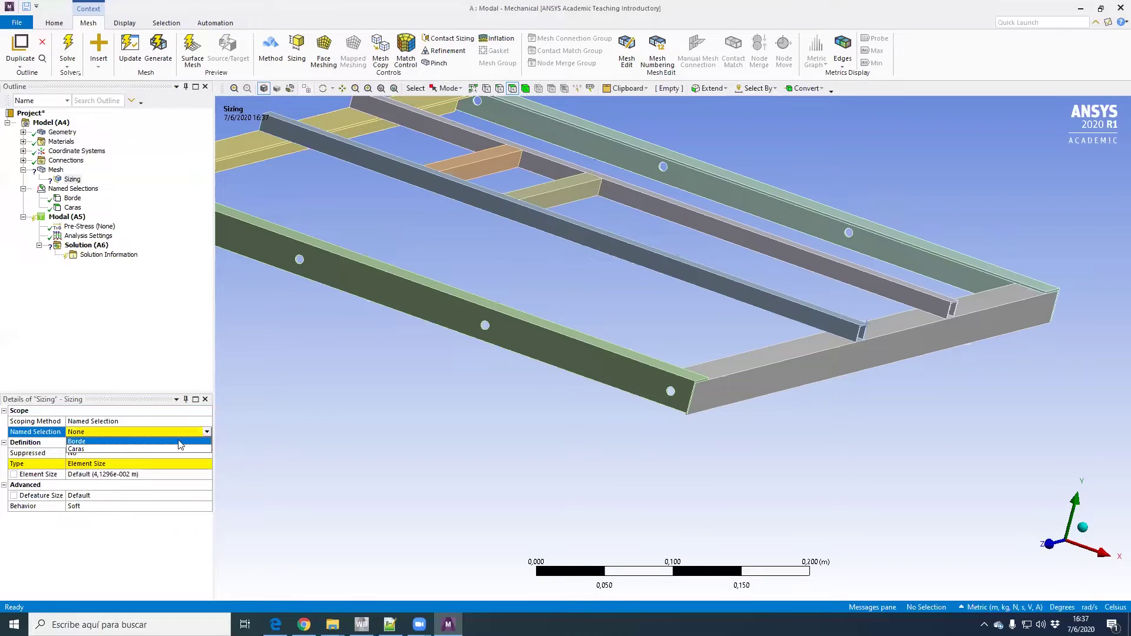
pyautogui.click(146, 442)
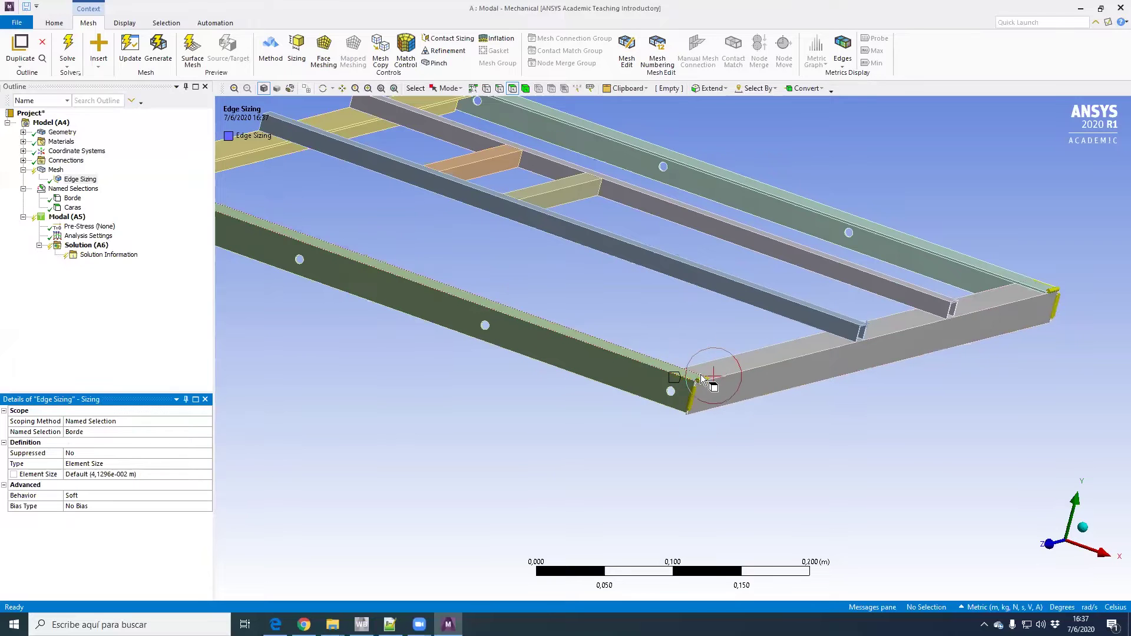
# Set the Borde edge sizing type to Number of Divisions and return to the overall Mesh object
pyautogui.scroll(3, 691, 386)
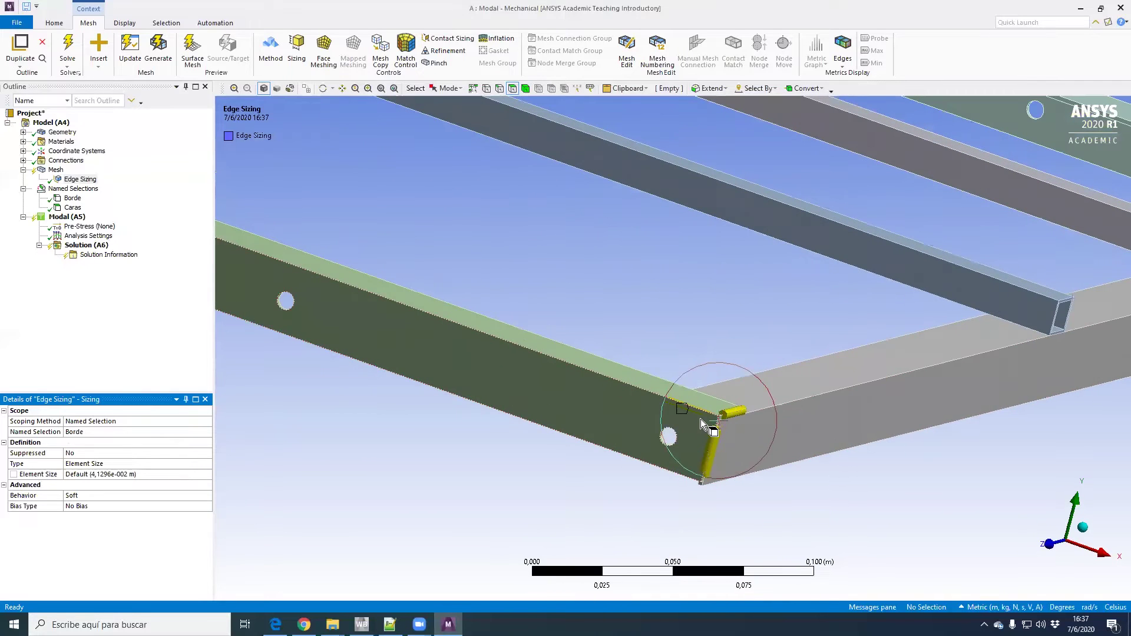
pyautogui.scroll(2, 438, 400)
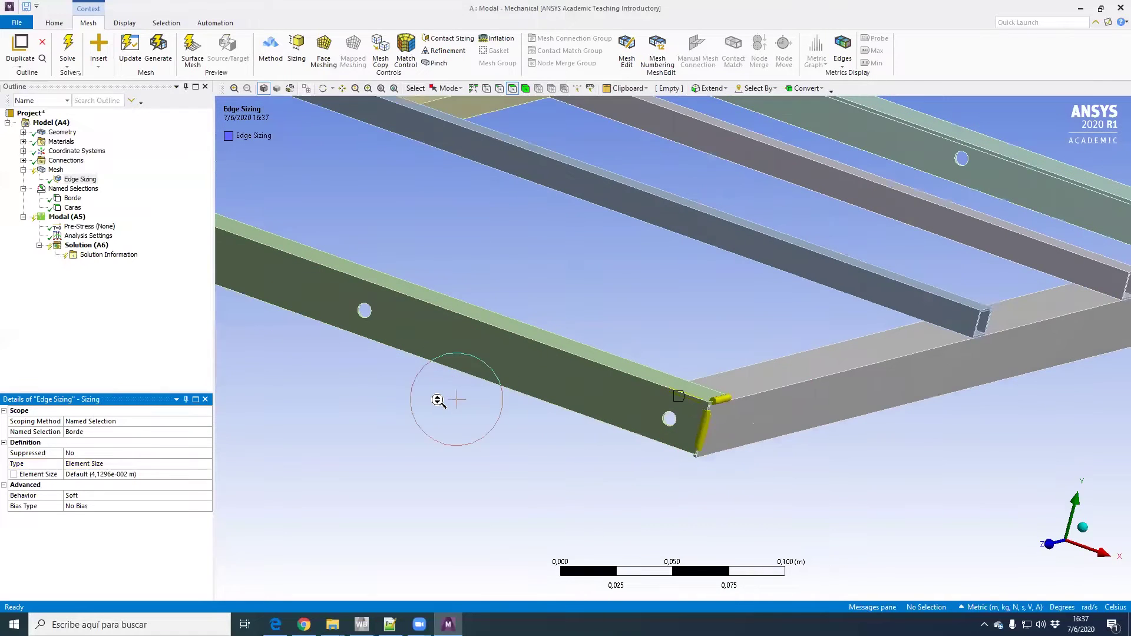
pyautogui.click(99, 466)
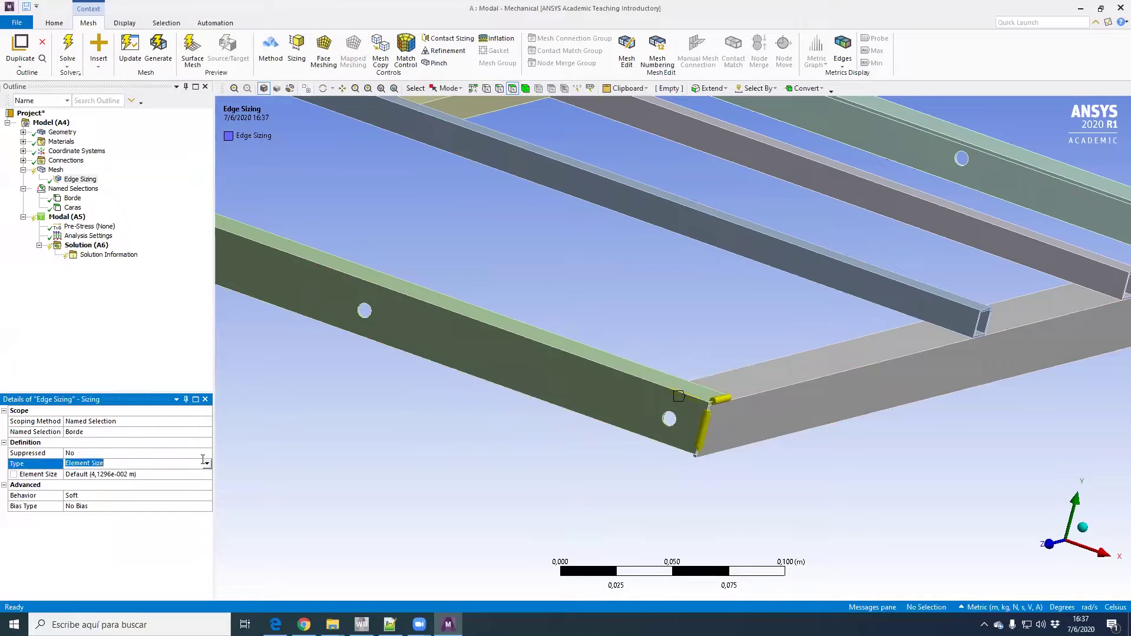
pyautogui.click(207, 465)
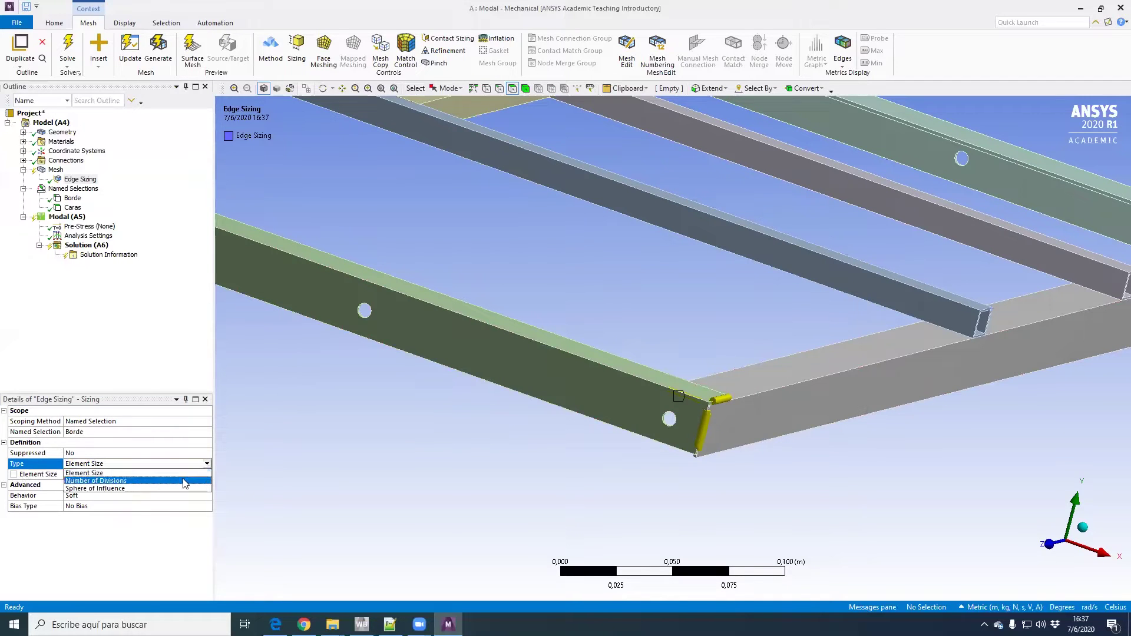
pyautogui.click(185, 481)
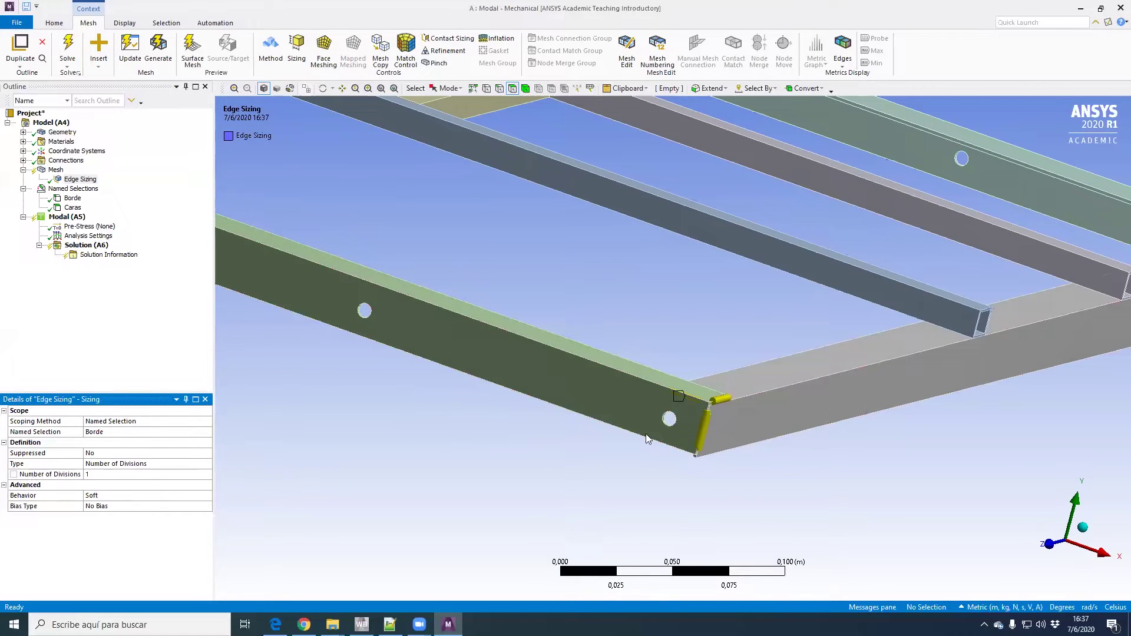
pyautogui.scroll(2, 647, 438)
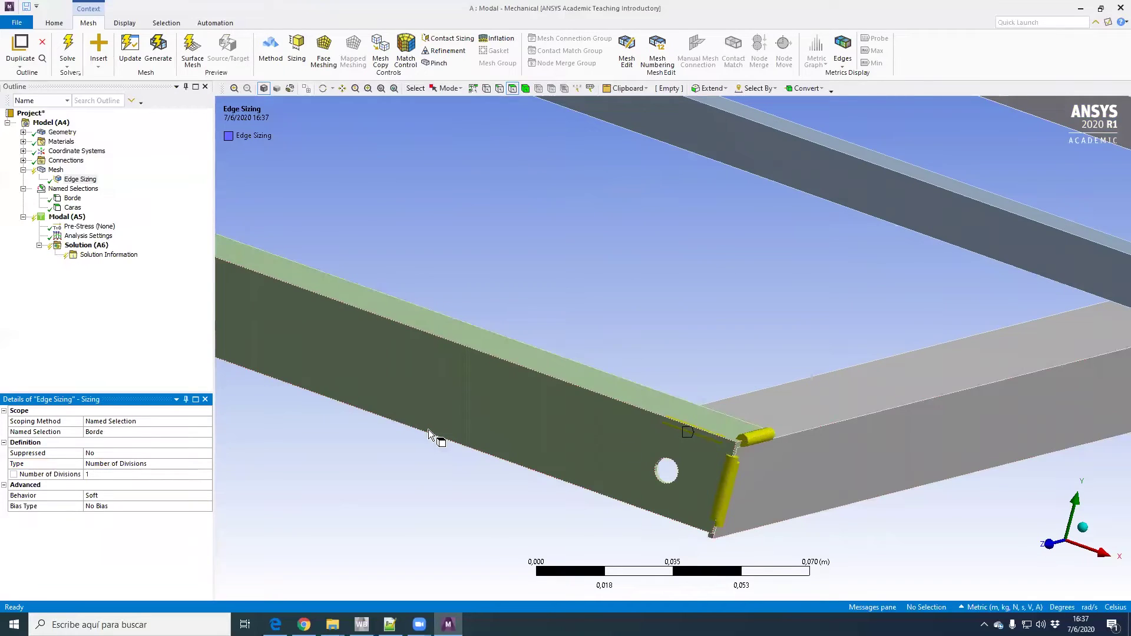
pyautogui.scroll(-2, 379, 412)
pyautogui.scroll(-2, 350, 416)
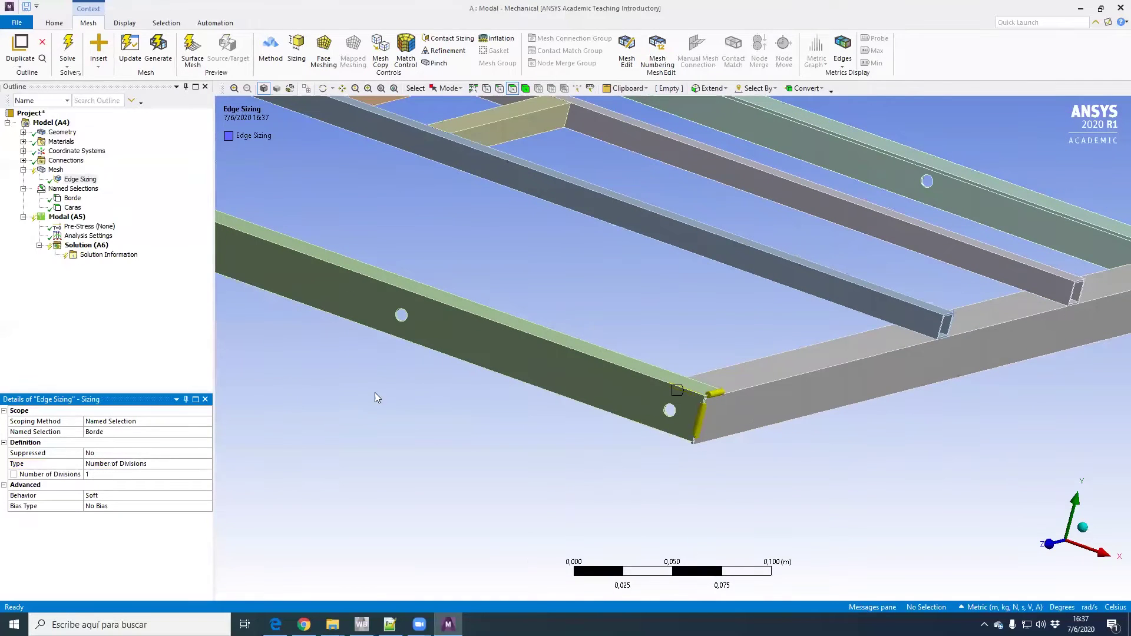
pyautogui.keyDown('ctrl'); pyautogui.moveTo(375, 393); pyautogui.dragTo(524, 421, button='middle'); pyautogui.keyUp('ctrl')
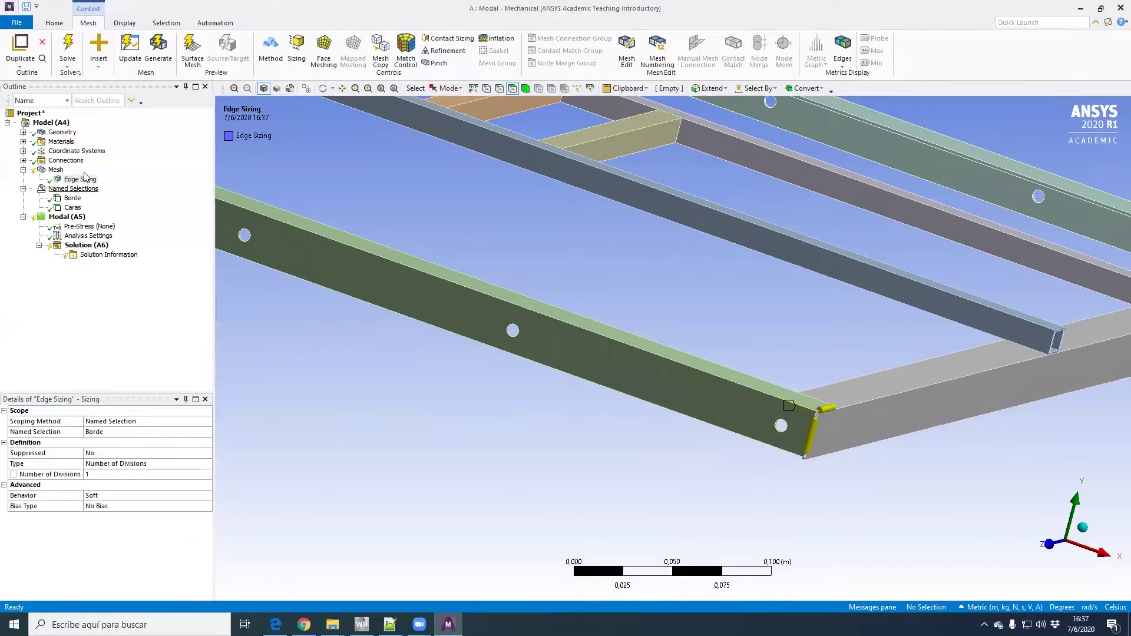
pyautogui.click(61, 171)
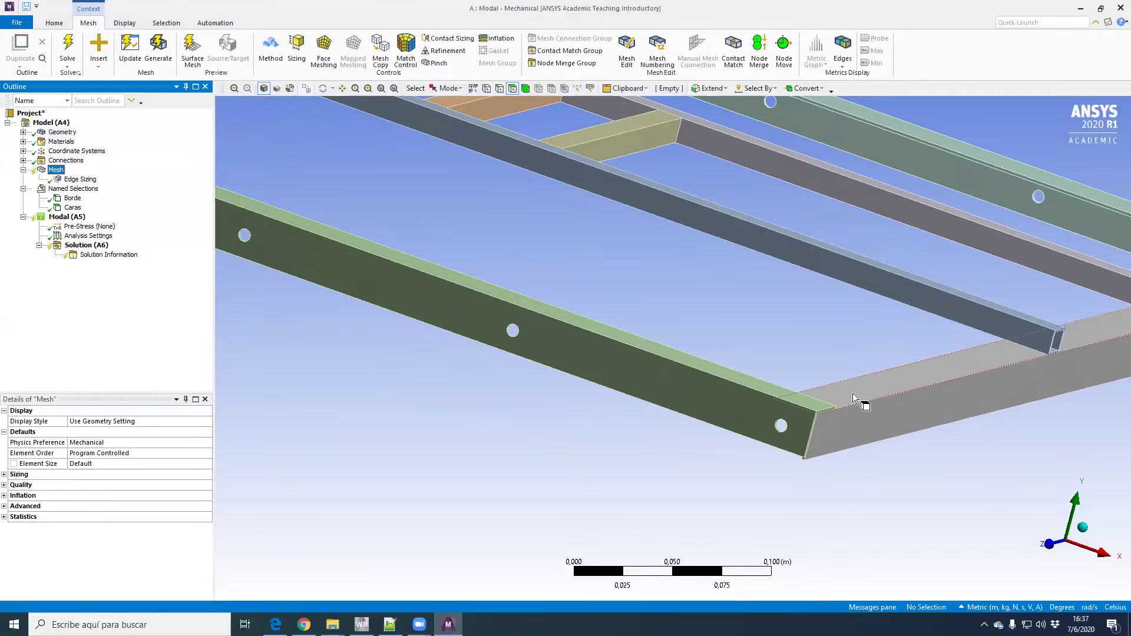
# Add a face meshing control to the mesh and scope it to the Caras named selection
pyautogui.click(325, 50)
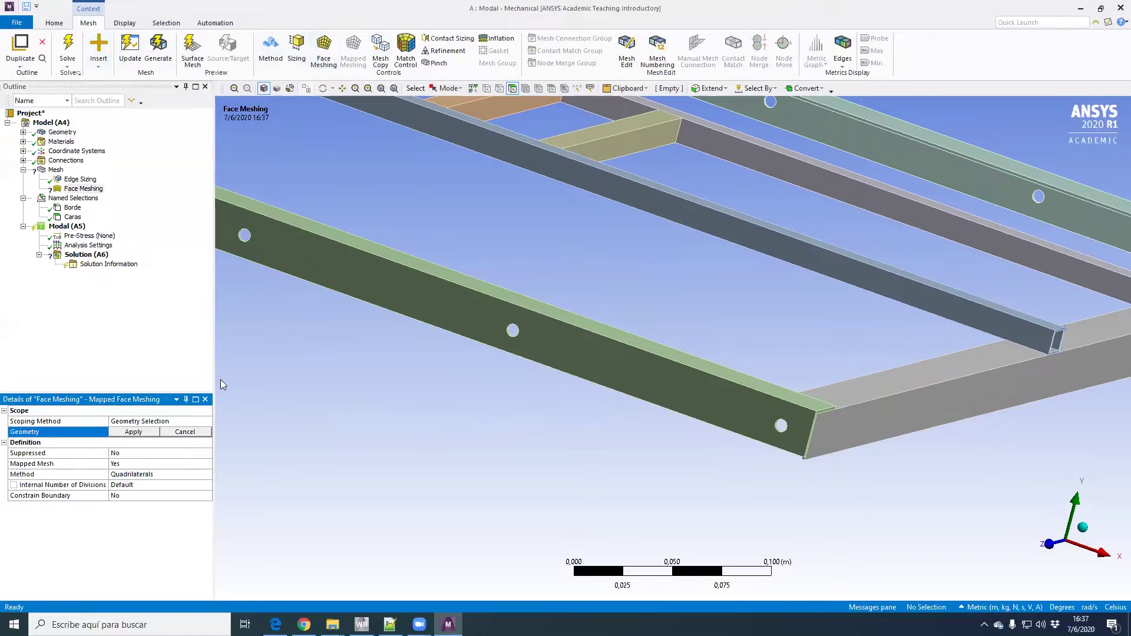
pyautogui.click(178, 421)
pyautogui.click(207, 423)
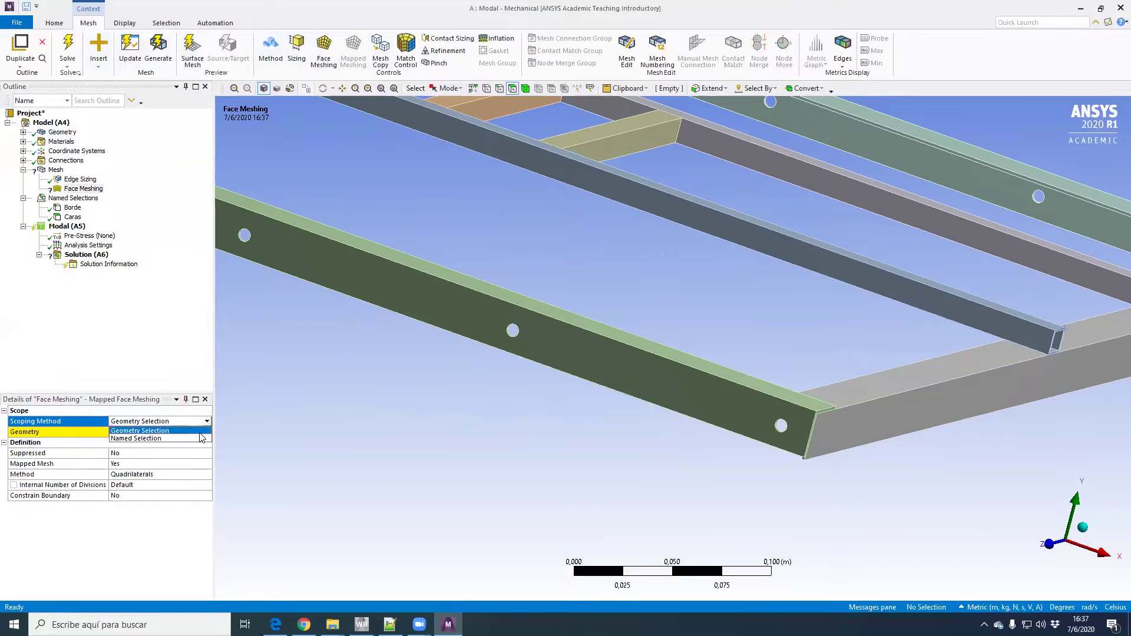
pyautogui.click(195, 442)
pyautogui.click(207, 432)
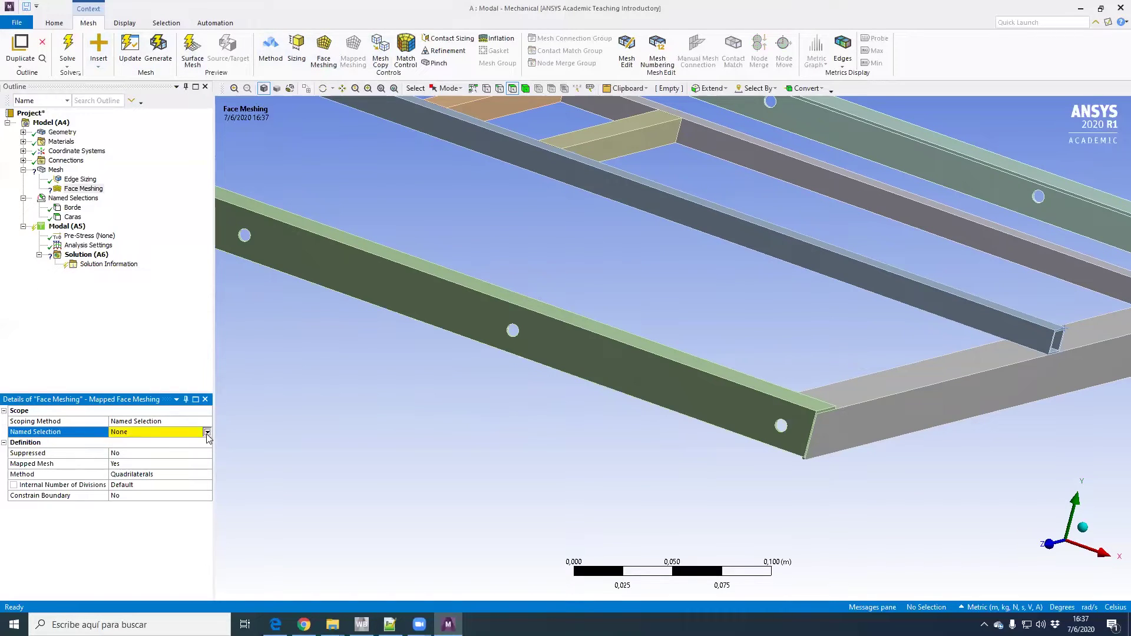
pyautogui.click(194, 442)
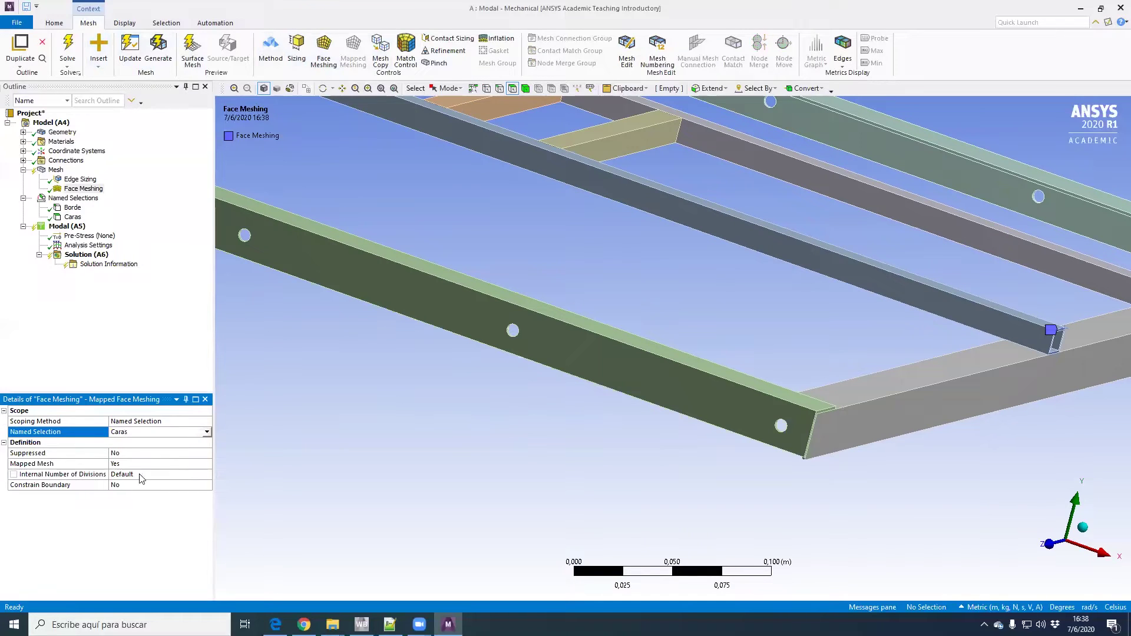
pyautogui.click(141, 476)
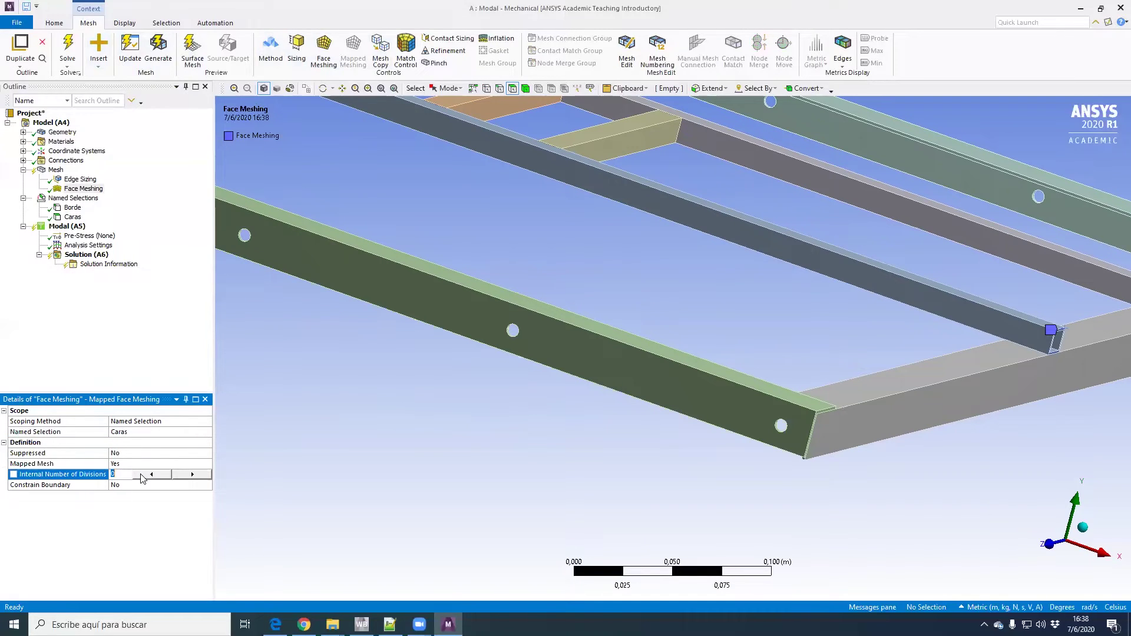
pyautogui.click(179, 355)
# Switch the unit system to Metric (mm, kg, N, s, mV, mA) and set the mesh element size to 10 mm
pyautogui.click(51, 171)
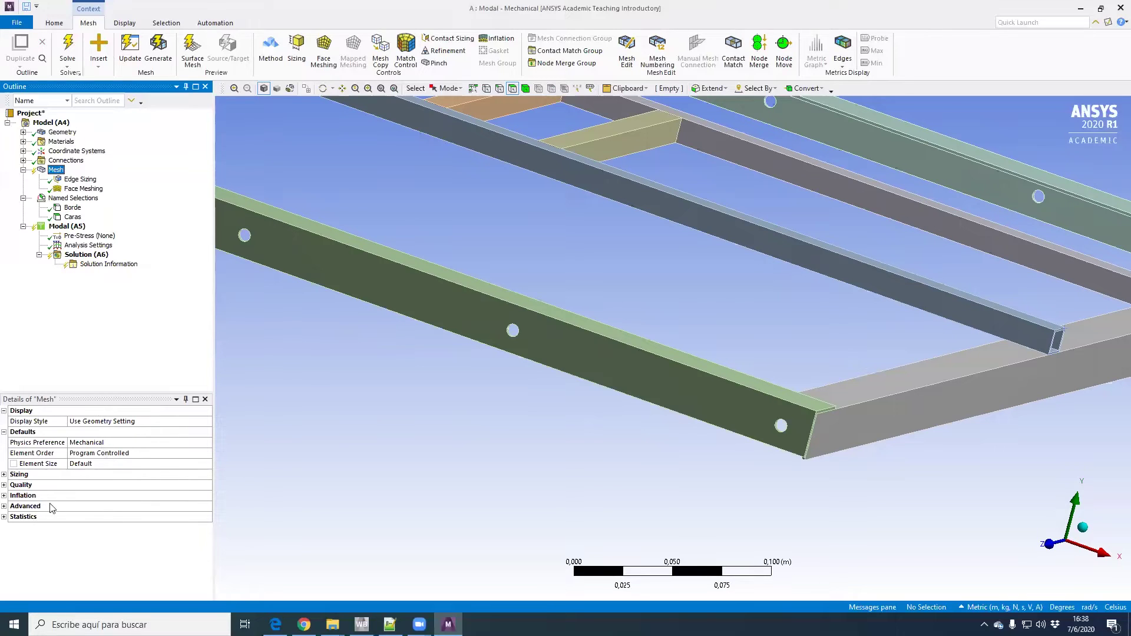
pyautogui.click(121, 464)
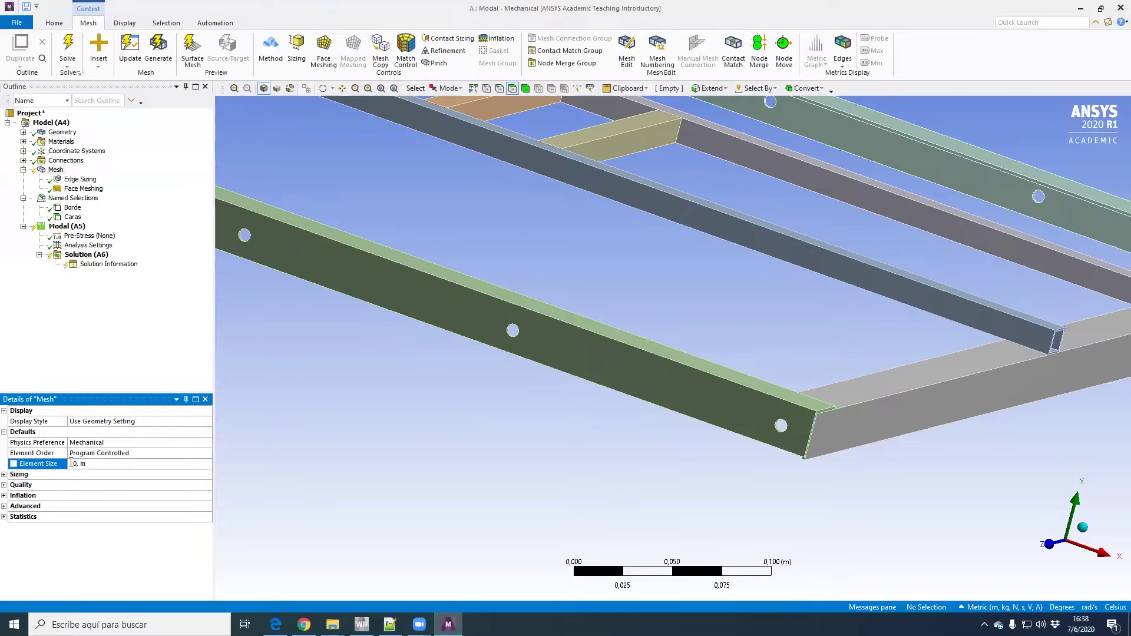
pyautogui.click(1009, 607)
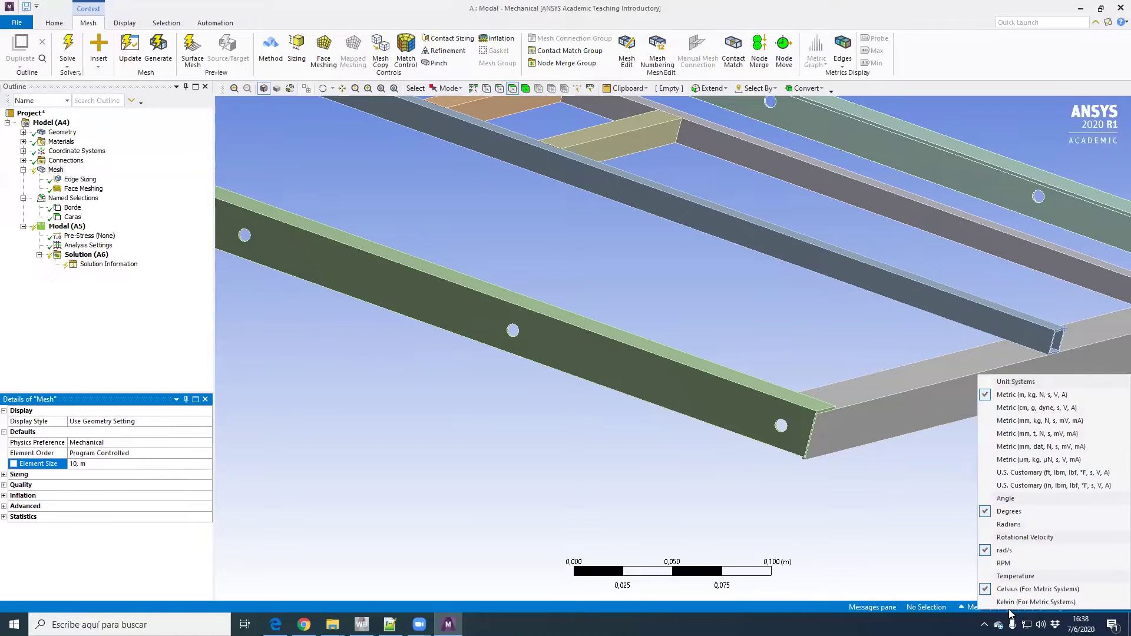
pyautogui.click(1016, 421)
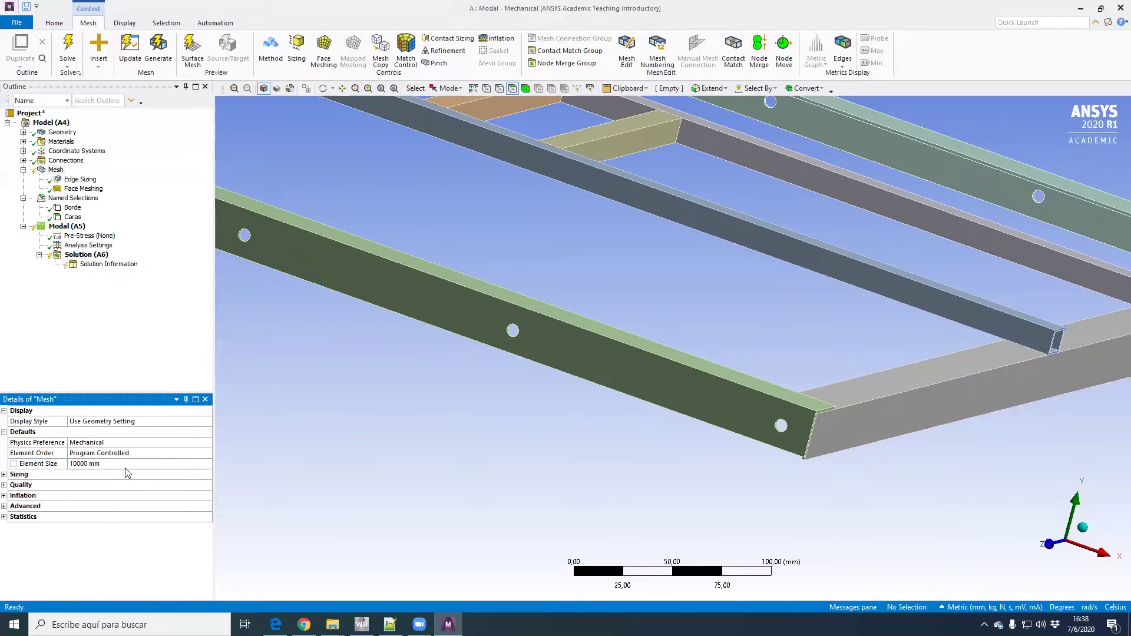
pyautogui.click(107, 463)
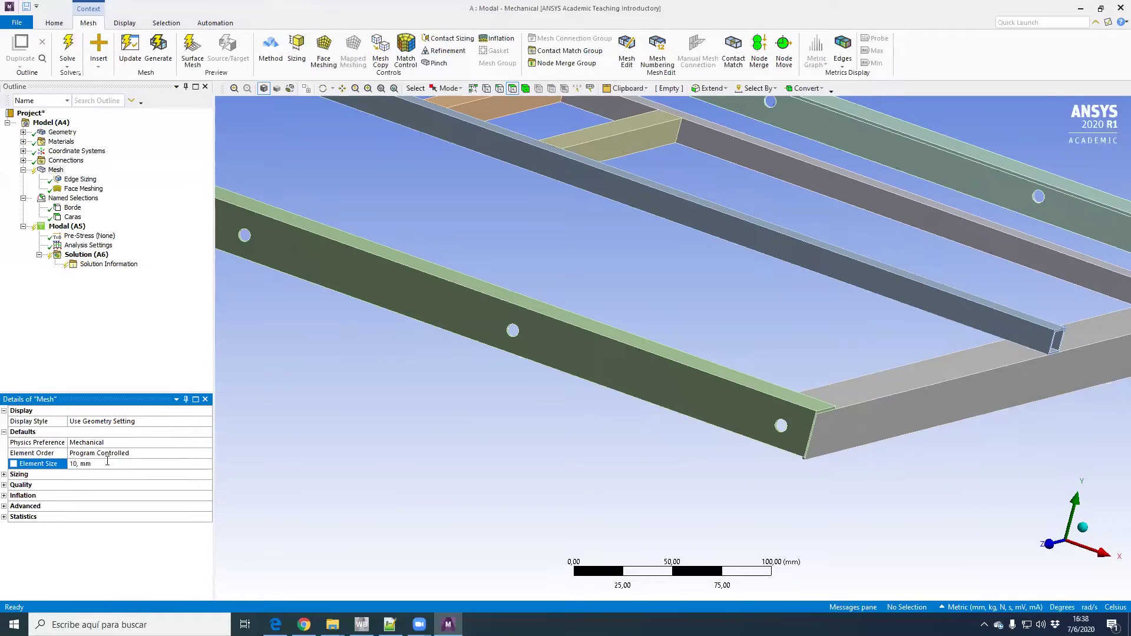
# Generate the mesh of the frame and expand its node and element statistics
pyautogui.click(56, 170)
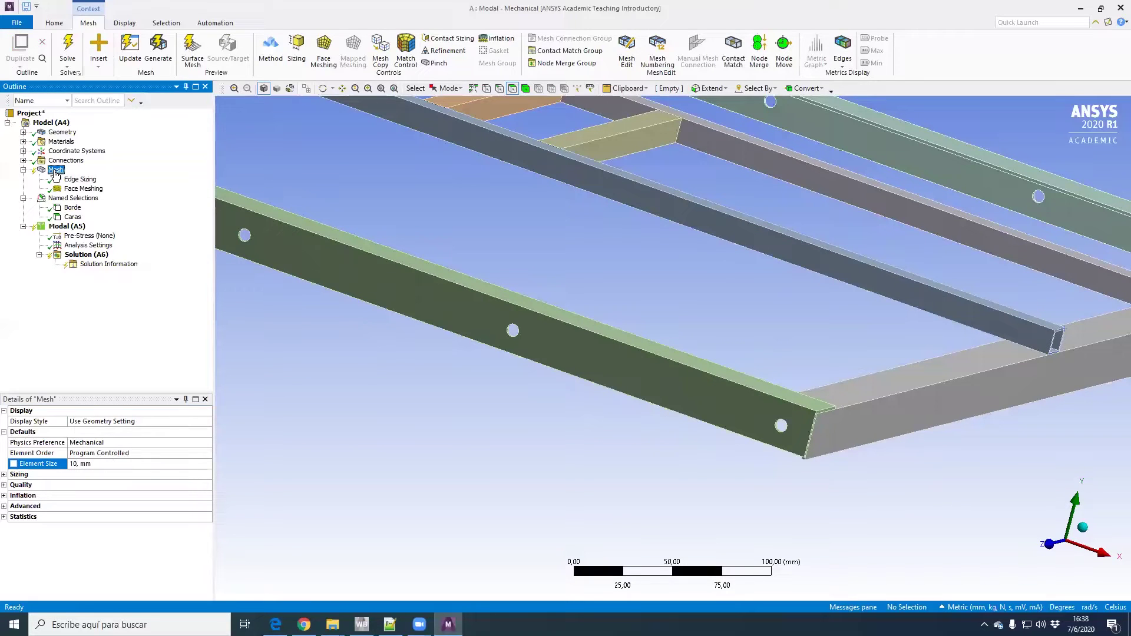
pyautogui.click(158, 50)
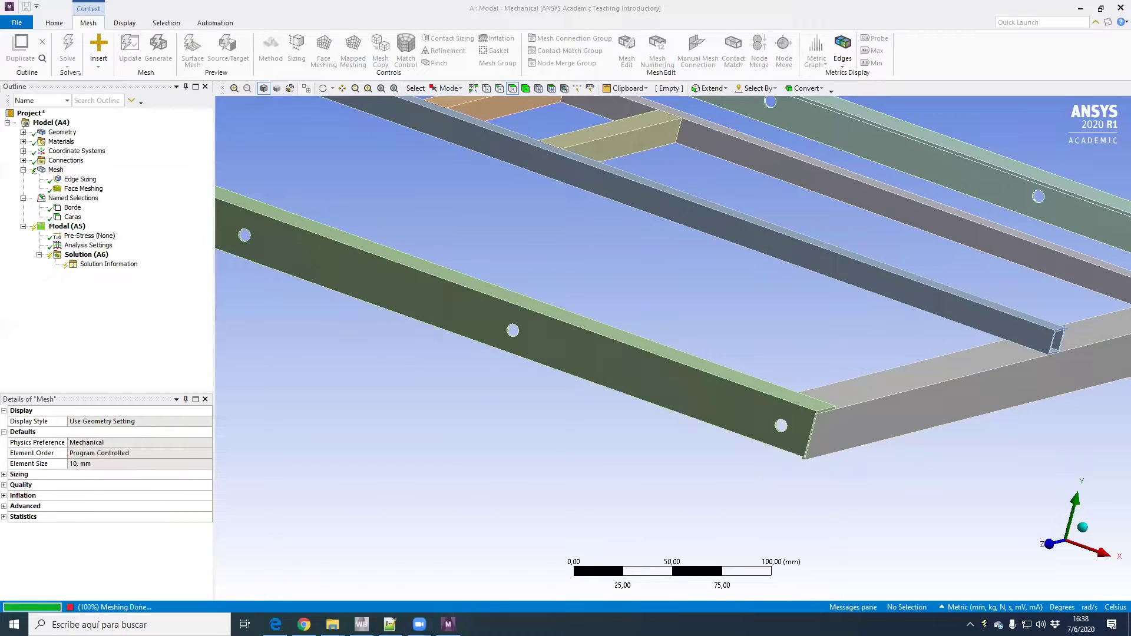
pyautogui.scroll(-2, 857, 236)
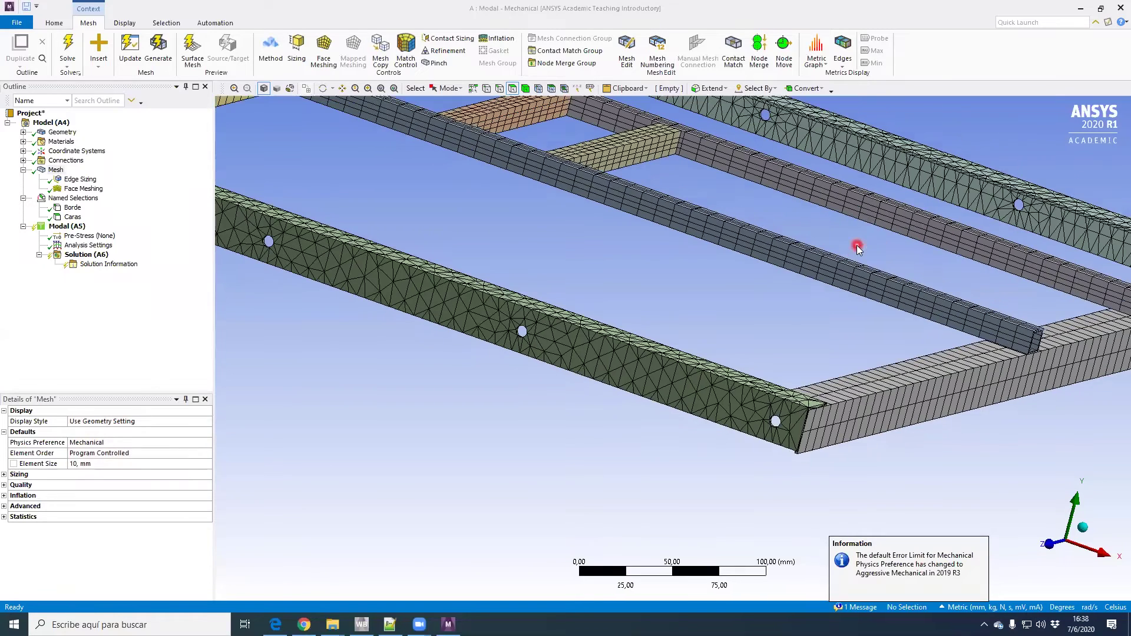
pyautogui.click(55, 169)
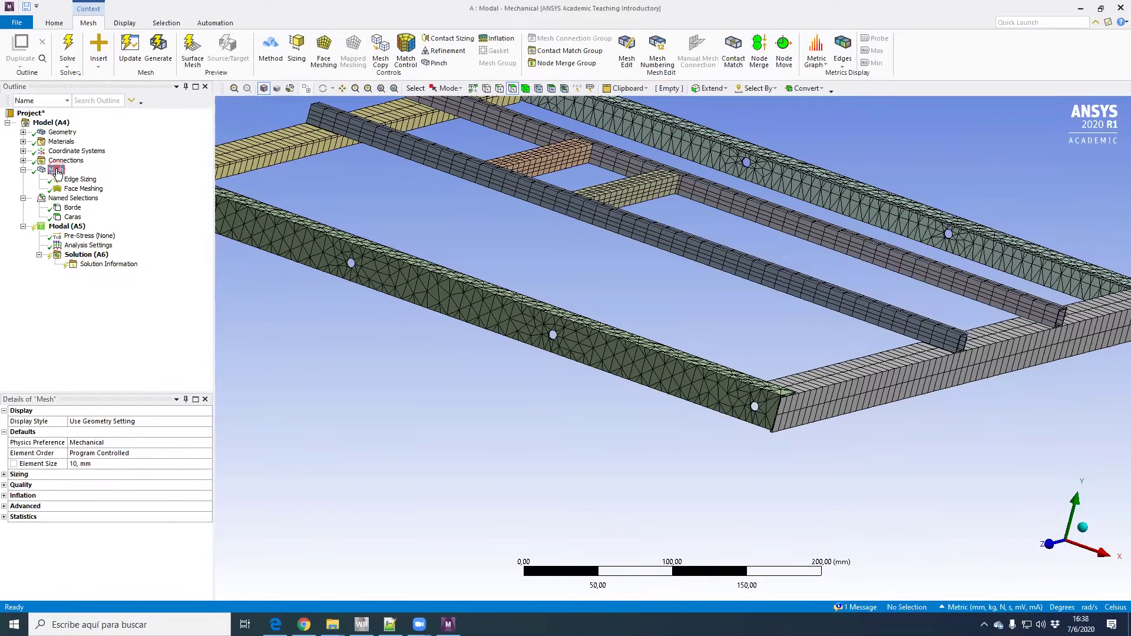
pyautogui.click(4, 517)
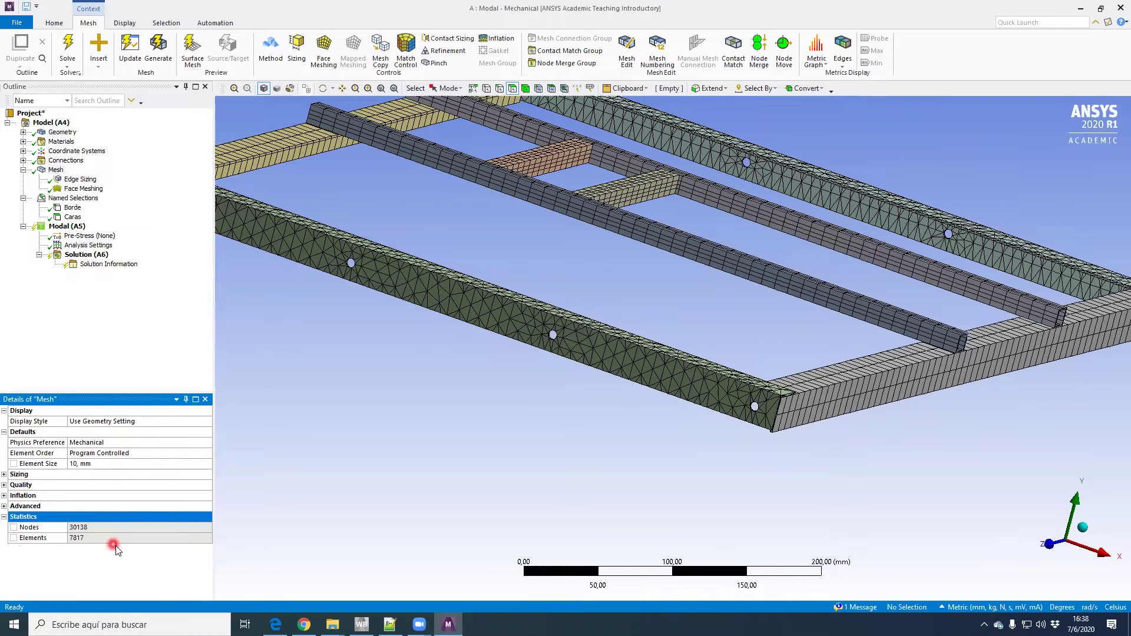
# Examine the mesh on the inner tubes and at the corner joint between the drilled side member and the end member
pyautogui.scroll(-4, 850, 484)
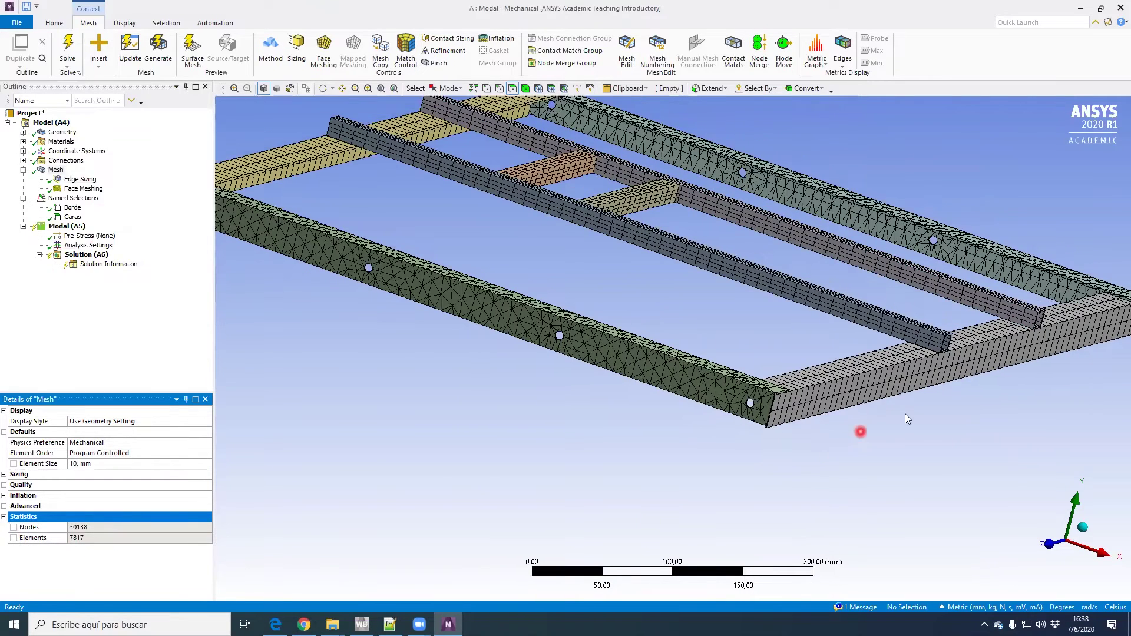
pyautogui.moveTo(862, 412)
pyautogui.mouseDown(button='middle')
pyautogui.moveTo(809, 433)
pyautogui.moveTo(770, 412)
pyautogui.moveTo(798, 398)
pyautogui.moveTo(745, 475)
pyautogui.moveTo(709, 487)
pyautogui.moveTo(768, 422)
pyautogui.moveTo(762, 333)
pyautogui.moveTo(719, 458)
pyautogui.mouseUp(button='middle')
pyautogui.scroll(3, 719, 457)
pyautogui.scroll(4, 719, 457)
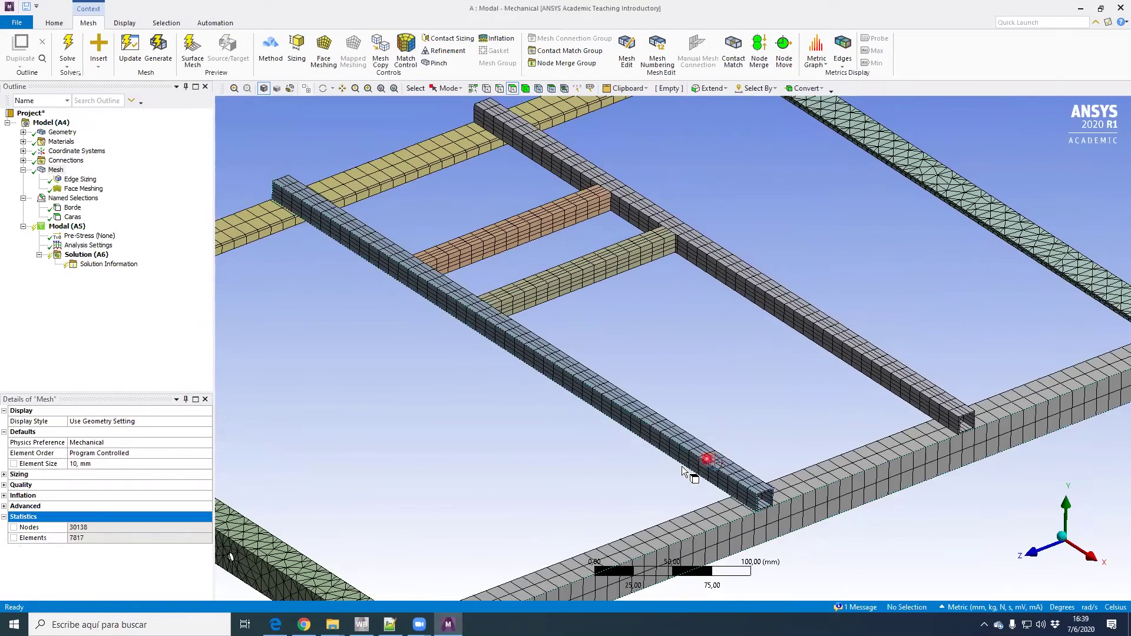
pyautogui.scroll(5, 568, 443)
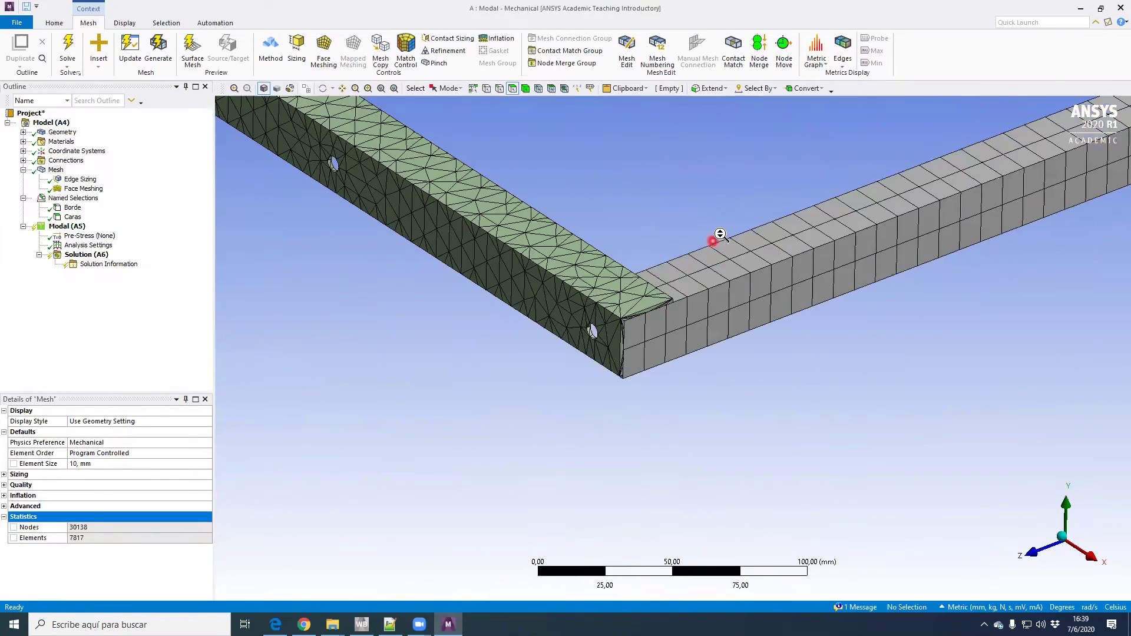
pyautogui.scroll(2, 684, 160)
pyautogui.keyDown('ctrl'); pyautogui.moveTo(625, 207); pyautogui.dragTo(439, 551, button='middle'); pyautogui.keyUp('ctrl')
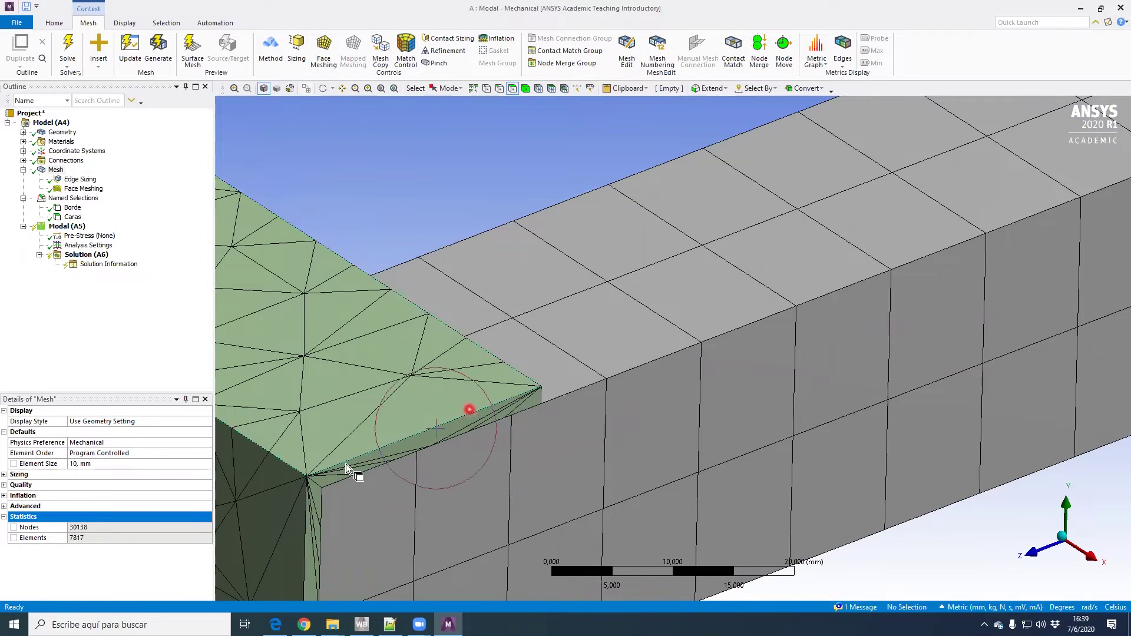
pyautogui.scroll(-2, 571, 401)
pyautogui.scroll(-4, 570, 401)
# Examine the mesh at the open inner tube end, at the member connections and across the whole frame
pyautogui.keyDown('ctrl'); pyautogui.moveTo(838, 298); pyautogui.dragTo(422, 536, button='middle'); pyautogui.keyUp('ctrl')
pyautogui.keyDown('ctrl'); pyautogui.moveTo(1022, 245); pyautogui.dragTo(344, 434, button='middle'); pyautogui.keyUp('ctrl')
pyautogui.moveTo(450, 411); pyautogui.dragTo(389, 386, button='middle')
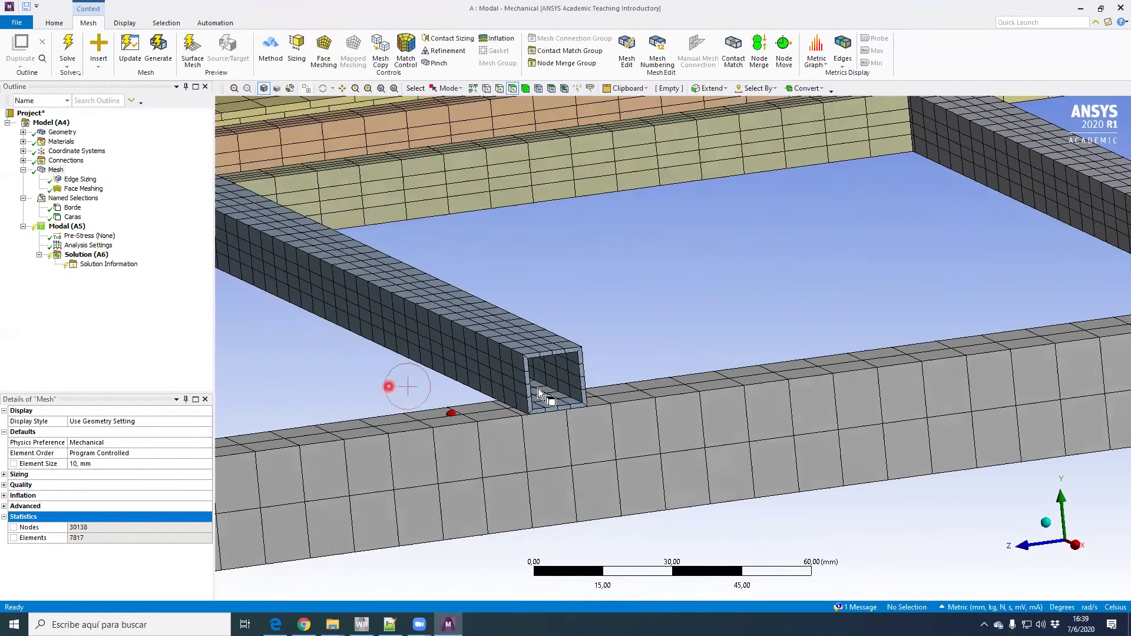
pyautogui.scroll(3, 548, 392)
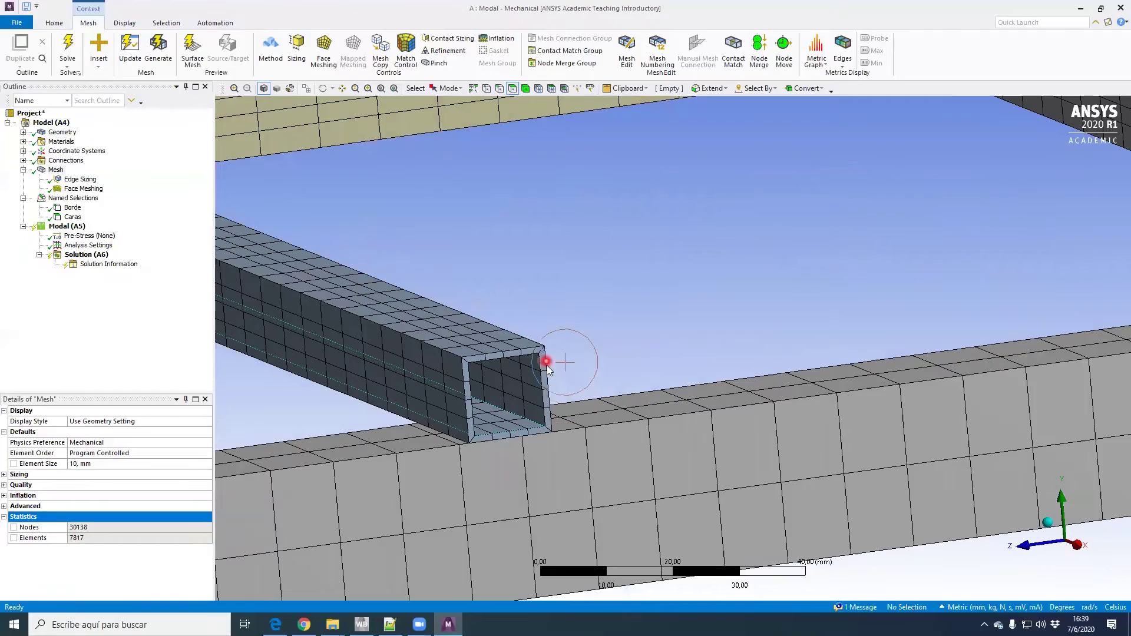
pyautogui.scroll(-1, 559, 403)
pyautogui.scroll(-7, 563, 404)
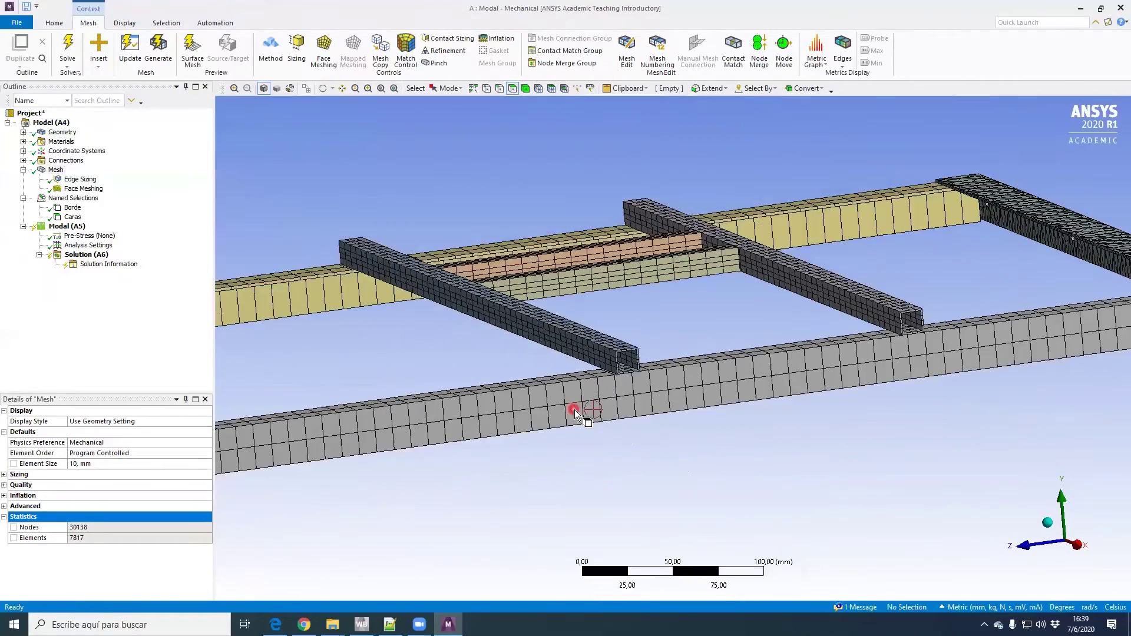
pyautogui.keyDown('ctrl'); pyautogui.moveTo(496, 370); pyautogui.dragTo(745, 355, button='middle'); pyautogui.keyUp('ctrl')
pyautogui.scroll(6, 629, 391)
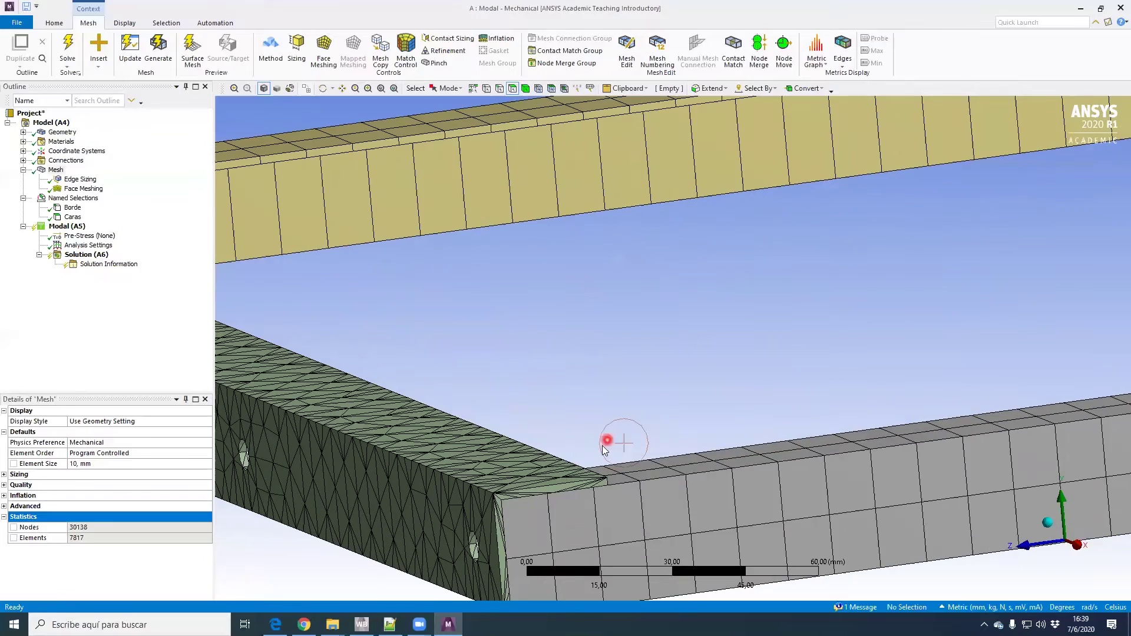
pyautogui.scroll(3, 602, 446)
pyautogui.keyDown('ctrl'); pyautogui.moveTo(548, 489); pyautogui.dragTo(531, 423, button='middle'); pyautogui.keyUp('ctrl')
pyautogui.scroll(-5, 632, 383)
pyautogui.scroll(-5, 643, 394)
pyautogui.scroll(-1, 531, 423)
pyautogui.moveTo(445, 429); pyautogui.dragTo(569, 406, button='middle')
pyautogui.scroll(-3, 783, 482)
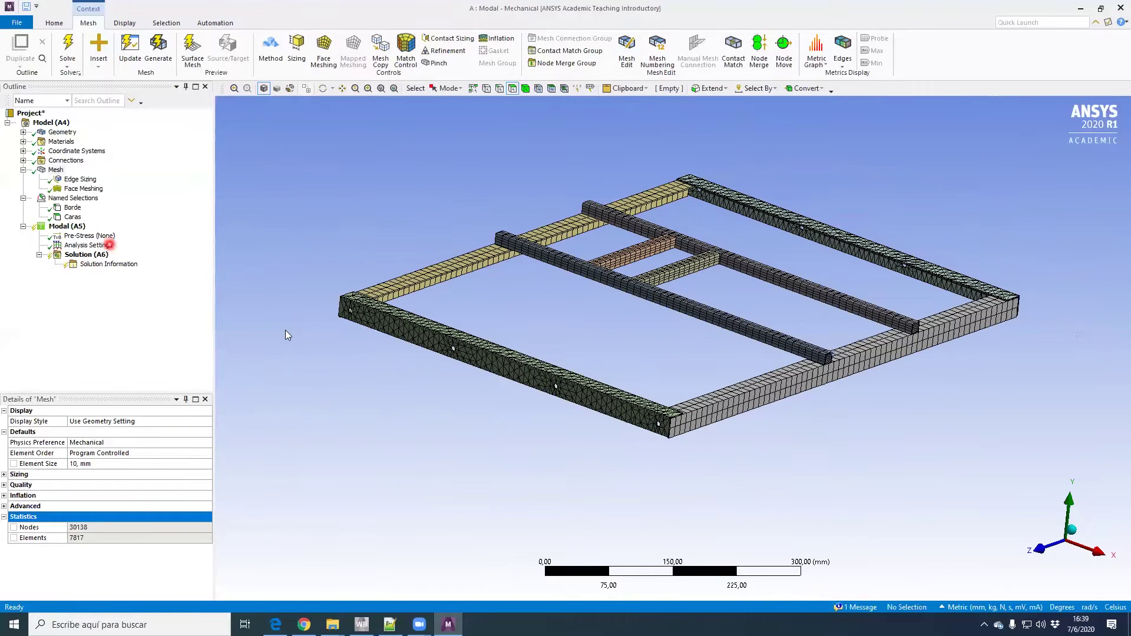
# Select the Named Selections group and inspect the mesh around the holes of the drilled side member
pyautogui.scroll(4, 603, 419)
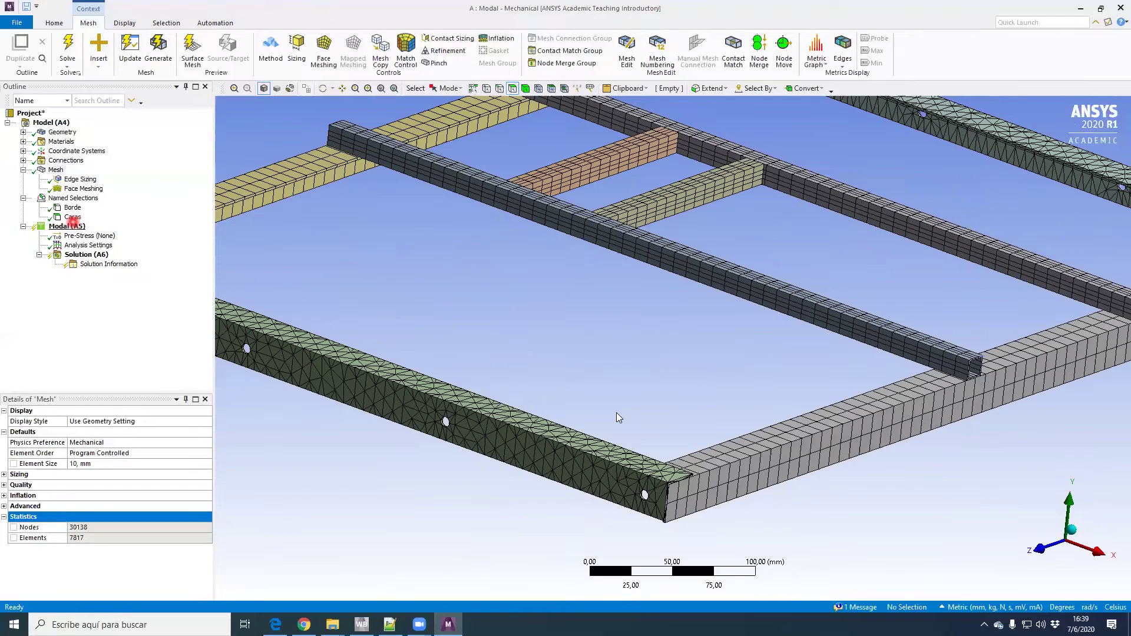
pyautogui.scroll(5, 670, 508)
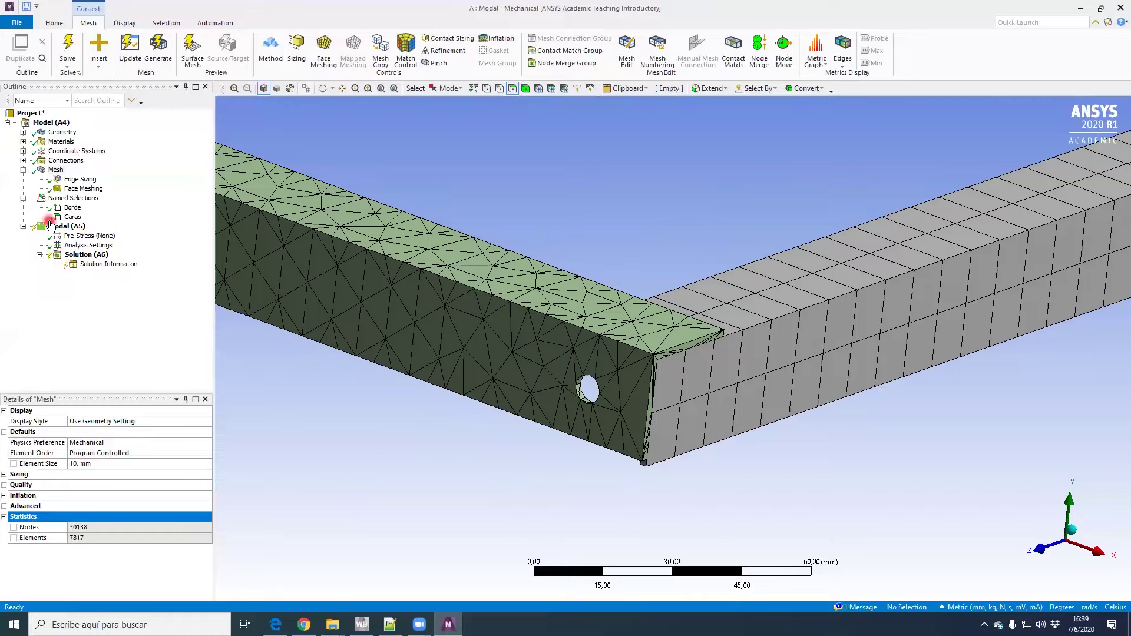
pyautogui.click(66, 199)
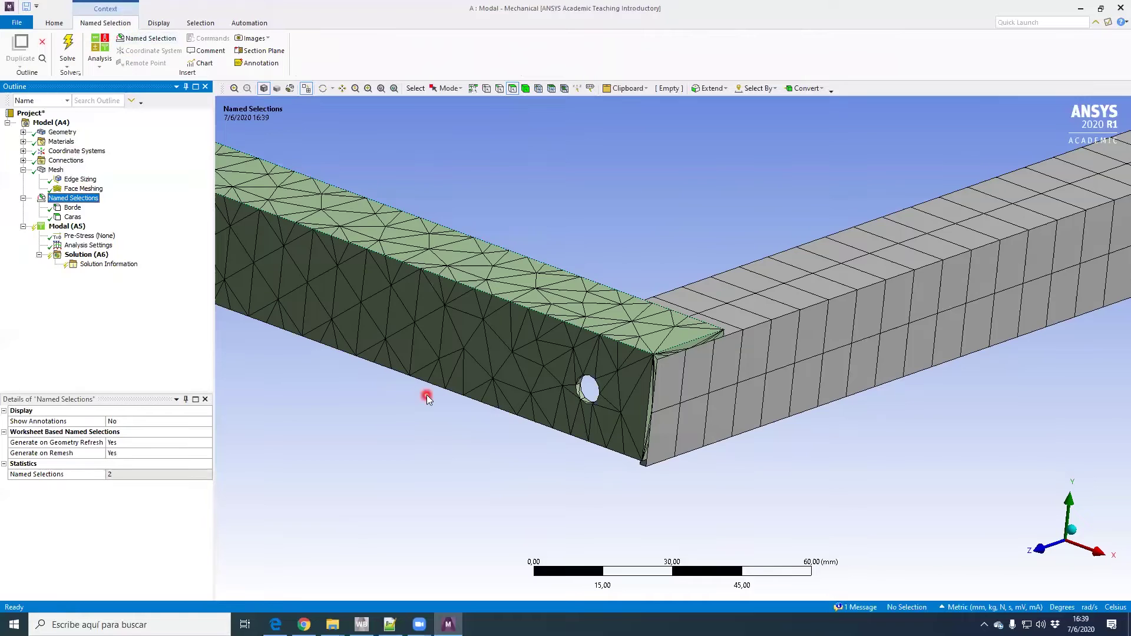
pyautogui.scroll(2, 538, 426)
pyautogui.keyDown('ctrl'); pyautogui.moveTo(538, 426); pyautogui.dragTo(777, 324, button='middle'); pyautogui.keyUp('ctrl')
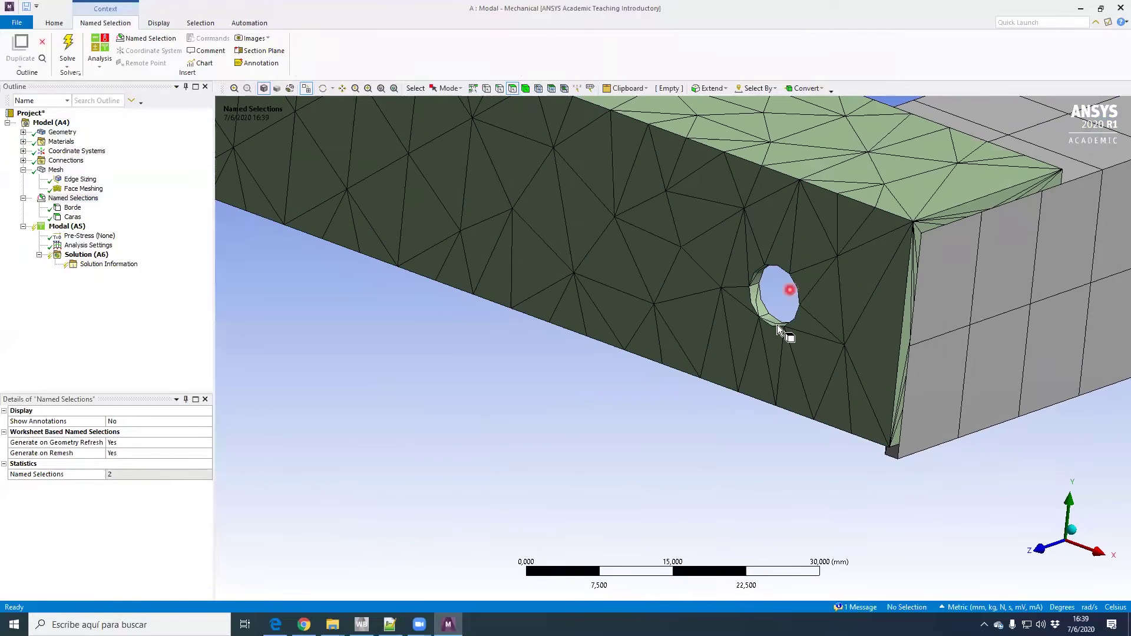
pyautogui.scroll(-2, 778, 342)
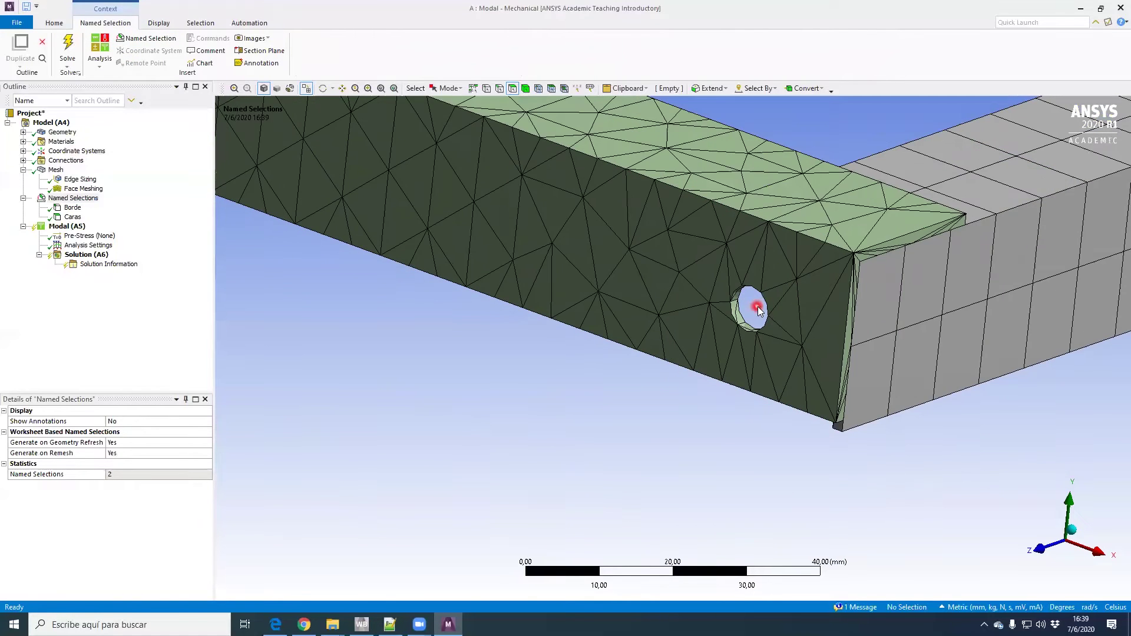
pyautogui.scroll(-4, 780, 347)
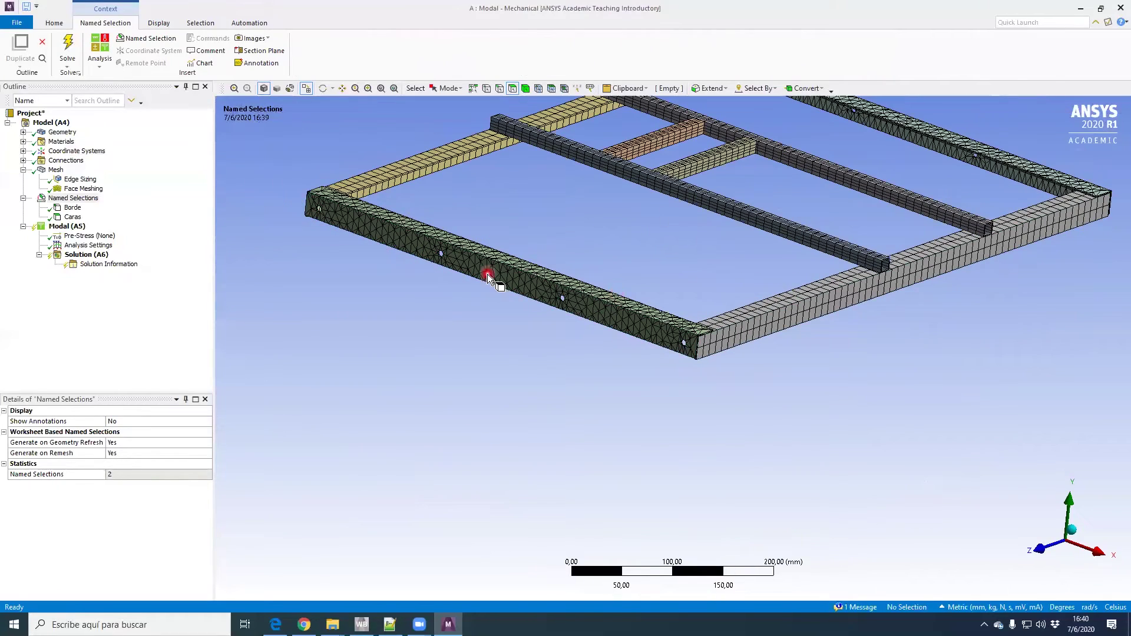
pyautogui.keyDown('ctrl'); pyautogui.moveTo(490, 272); pyautogui.dragTo(596, 363, button='middle'); pyautogui.keyUp('ctrl')
pyautogui.scroll(3, 595, 360)
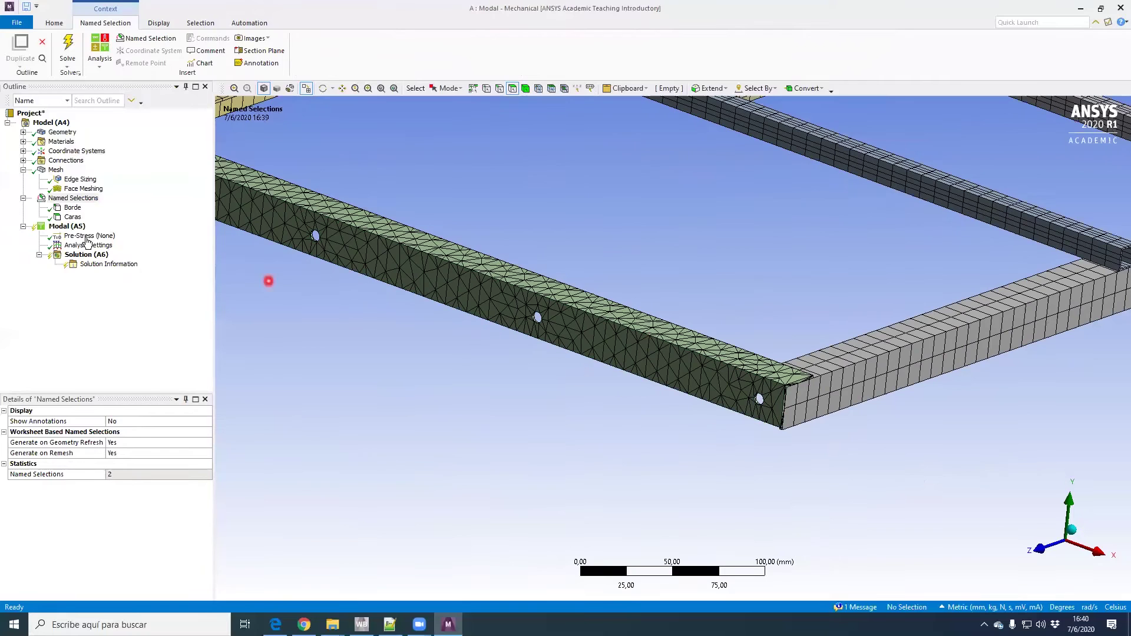
# Hide the mesh display and activate face selection at the corner hole of the drilled side member
pyautogui.click(89, 198)
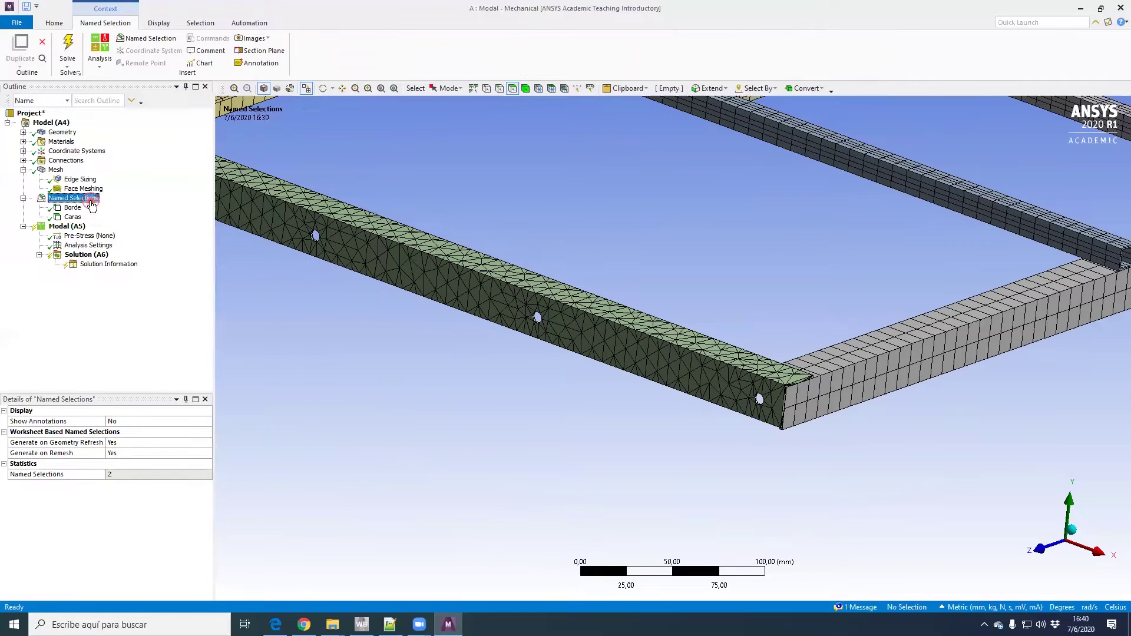
pyautogui.click(159, 22)
pyautogui.click(368, 50)
pyautogui.scroll(1, 679, 379)
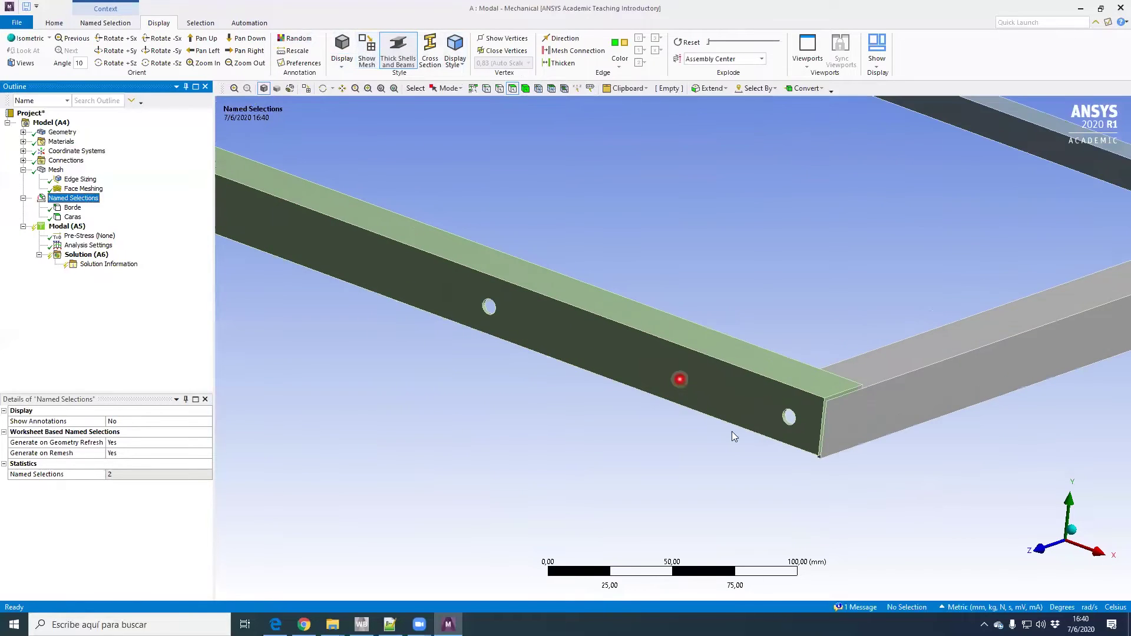
pyautogui.scroll(5, 564, 358)
pyautogui.keyDown('ctrl'); pyautogui.moveTo(752, 439); pyautogui.dragTo(777, 328, button='middle'); pyautogui.keyUp('ctrl')
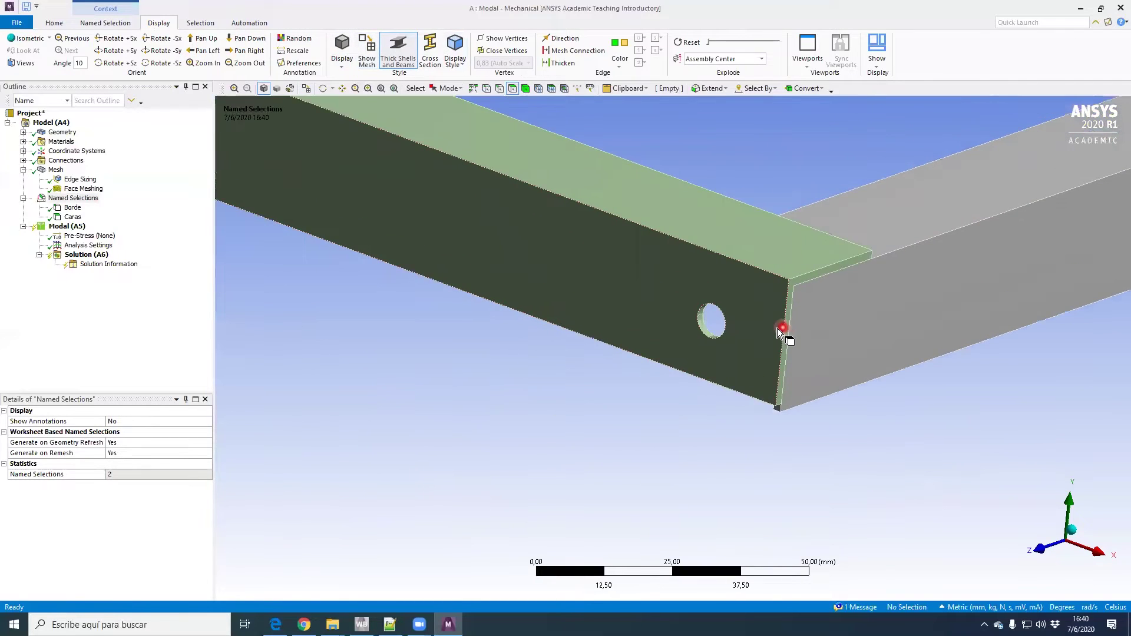
pyautogui.scroll(1, 755, 313)
pyautogui.click(512, 88)
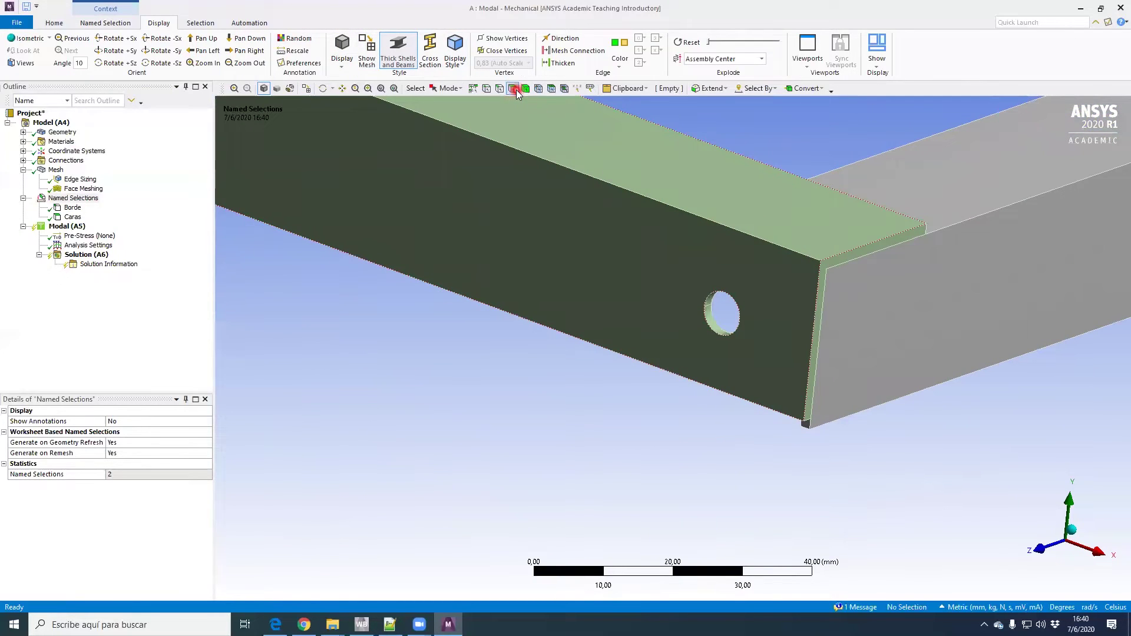
# Create a named selection called 8 Agujeros from the corner hole's cylindrical face, applied to all geometry items of the same size
pyautogui.scroll(3, 744, 347)
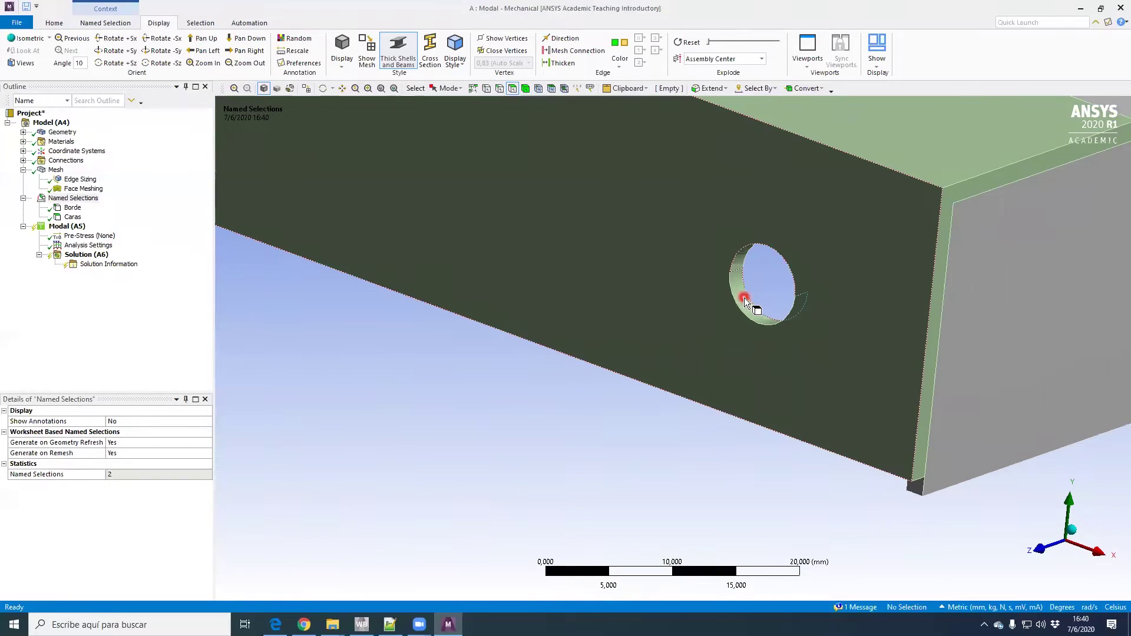
pyautogui.click(744, 298)
pyautogui.scroll(1, 756, 310)
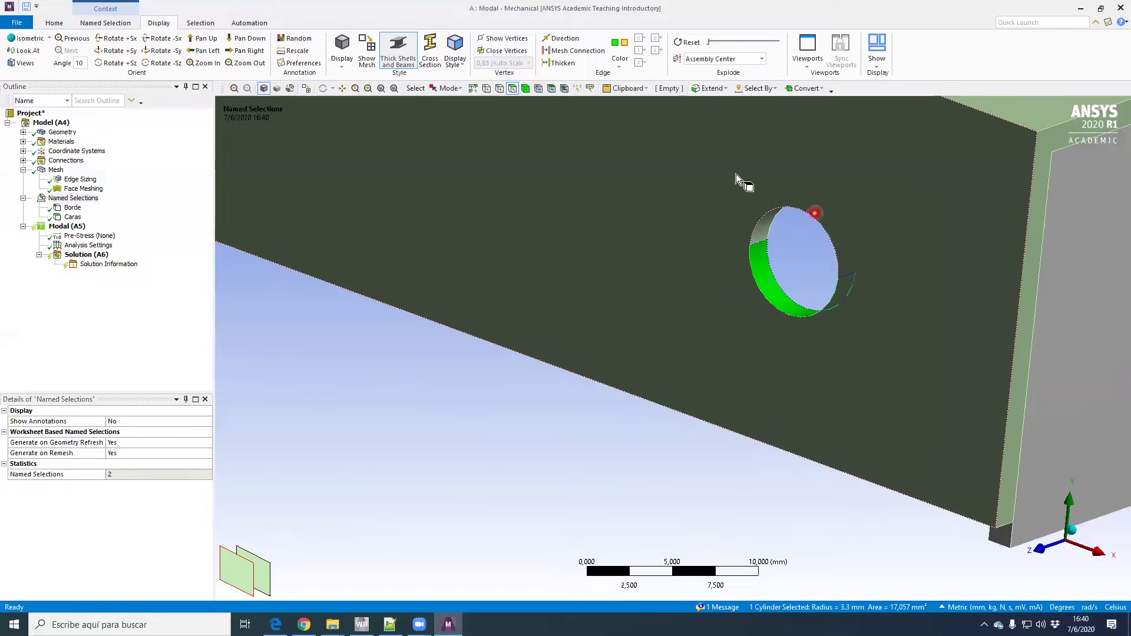
pyautogui.rightClick(790, 305)
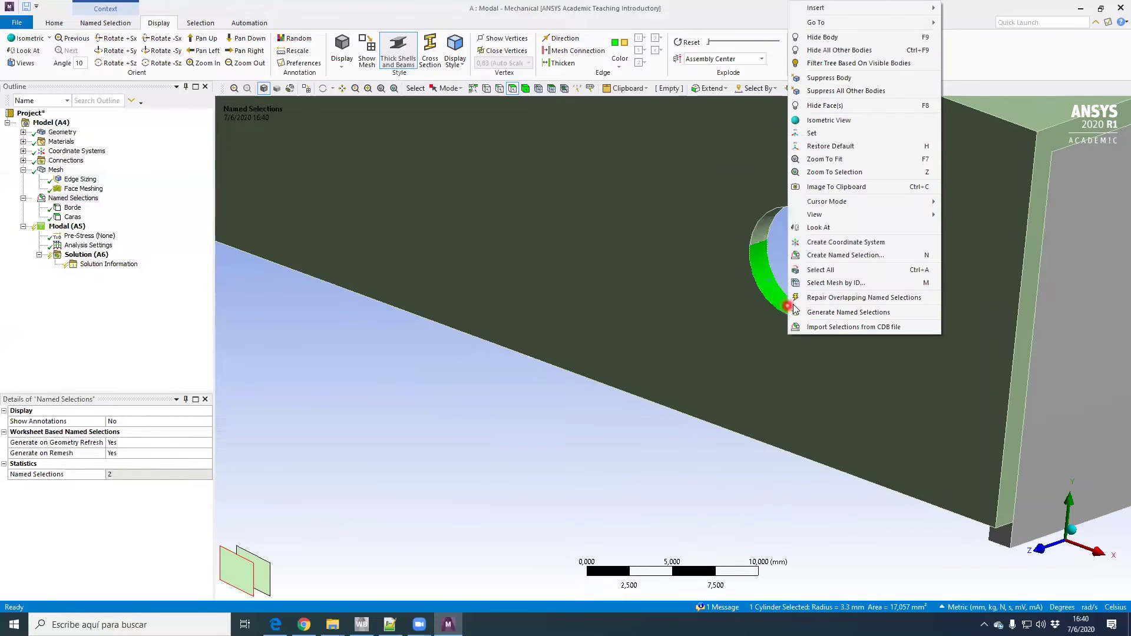
pyautogui.click(851, 255)
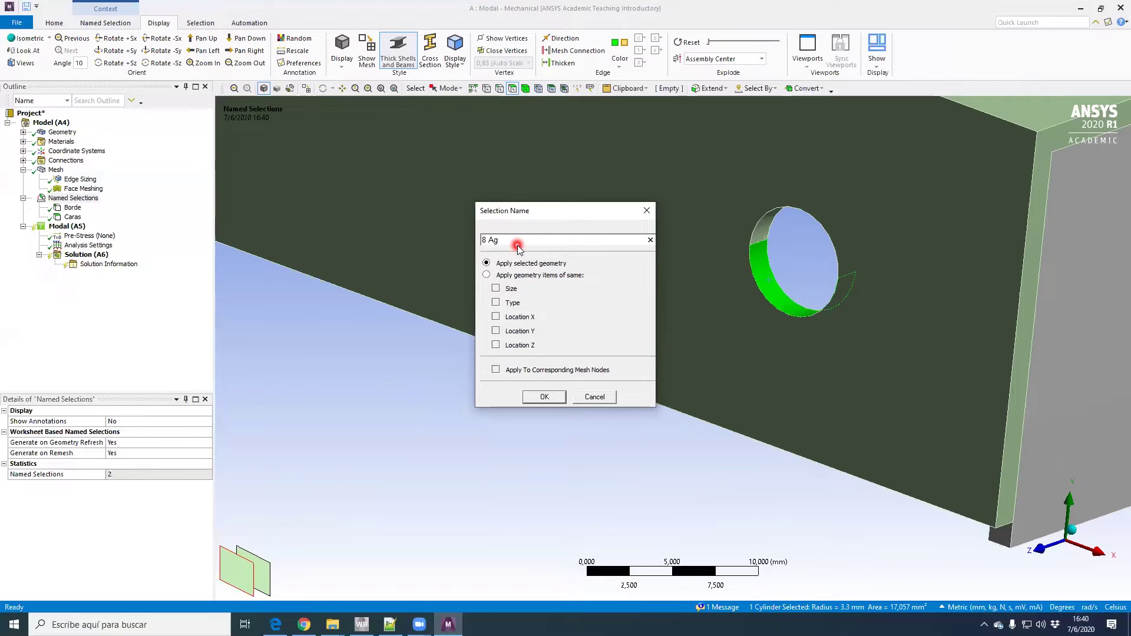
pyautogui.click(500, 276)
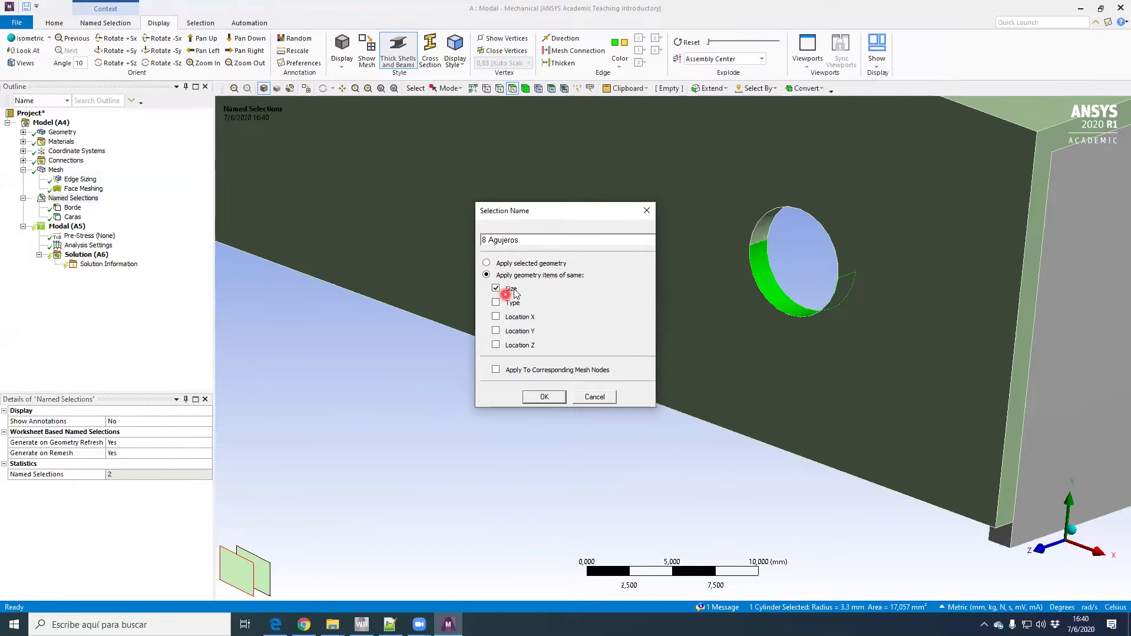
pyautogui.click(533, 398)
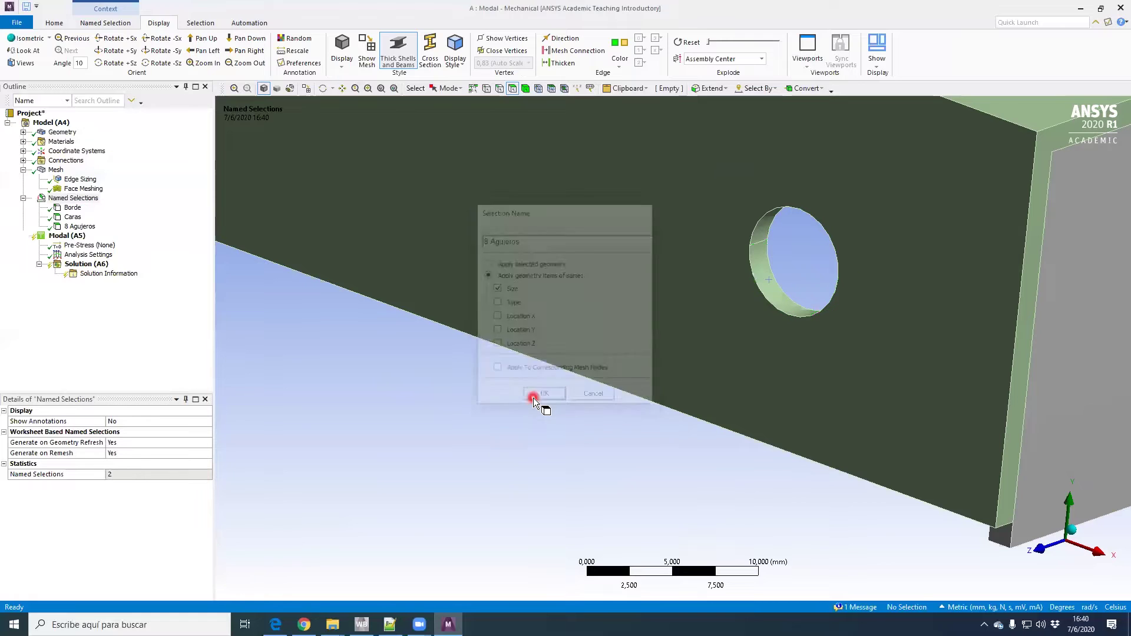
pyautogui.click(420, 340)
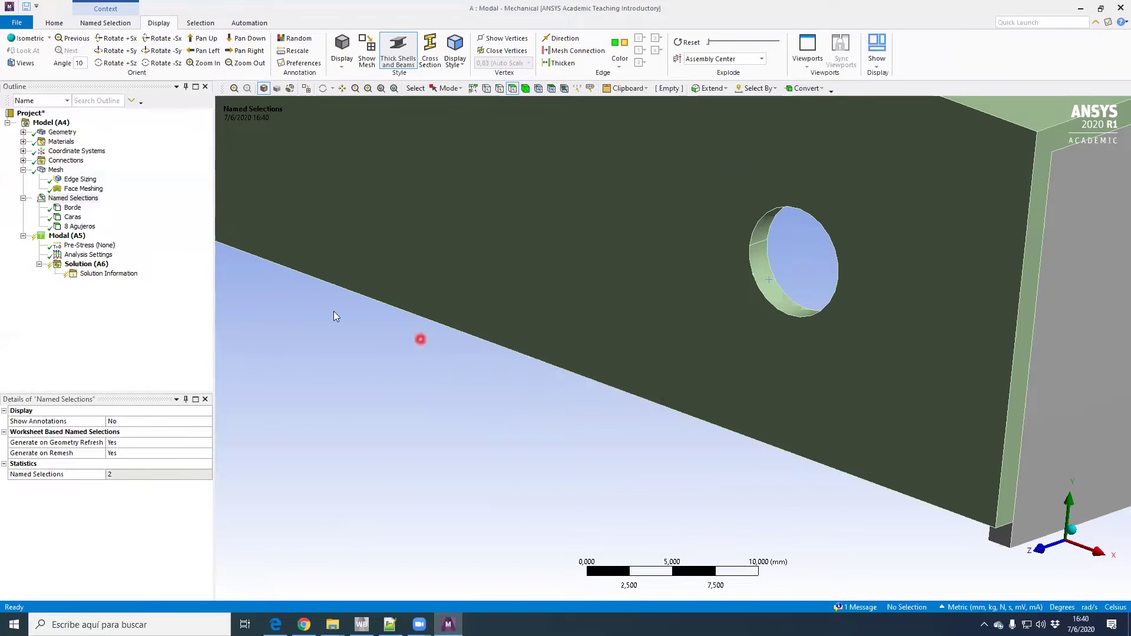
# Display the 8 Agujeros named selection and inspect its hole faces from several angles across the frame
pyautogui.click(80, 227)
pyautogui.scroll(-5, 808, 239)
pyautogui.scroll(-3, 714, 267)
pyautogui.keyDown('ctrl'); pyautogui.moveTo(669, 252); pyautogui.dragTo(827, 361, button='middle'); pyautogui.keyUp('ctrl')
pyautogui.keyDown('ctrl'); pyautogui.moveTo(492, 253); pyautogui.dragTo(785, 402, button='middle'); pyautogui.keyUp('ctrl')
pyautogui.keyDown('ctrl'); pyautogui.moveTo(553, 278); pyautogui.dragTo(705, 324, button='middle'); pyautogui.keyUp('ctrl')
pyautogui.scroll(-5, 723, 308)
pyautogui.moveTo(850, 305); pyautogui.dragTo(556, 327, button='middle')
pyautogui.keyDown('ctrl'); pyautogui.moveTo(666, 289); pyautogui.dragTo(550, 167, button='middle'); pyautogui.keyUp('ctrl')
pyautogui.scroll(4, 607, 313)
pyautogui.keyDown('ctrl'); pyautogui.moveTo(613, 332); pyautogui.dragTo(564, 121, button='middle'); pyautogui.keyUp('ctrl')
pyautogui.scroll(5, 518, 235)
pyautogui.scroll(2, 426, 277)
pyautogui.keyDown('ctrl'); pyautogui.moveTo(426, 277); pyautogui.dragTo(304, 437, button='middle'); pyautogui.keyUp('ctrl')
pyautogui.keyDown('ctrl'); pyautogui.moveTo(715, 198); pyautogui.dragTo(502, 497, button='middle'); pyautogui.keyUp('ctrl')
pyautogui.keyDown('ctrl'); pyautogui.moveTo(761, 288); pyautogui.dragTo(892, 240, button='middle'); pyautogui.keyUp('ctrl')
pyautogui.scroll(-6, 620, 370)
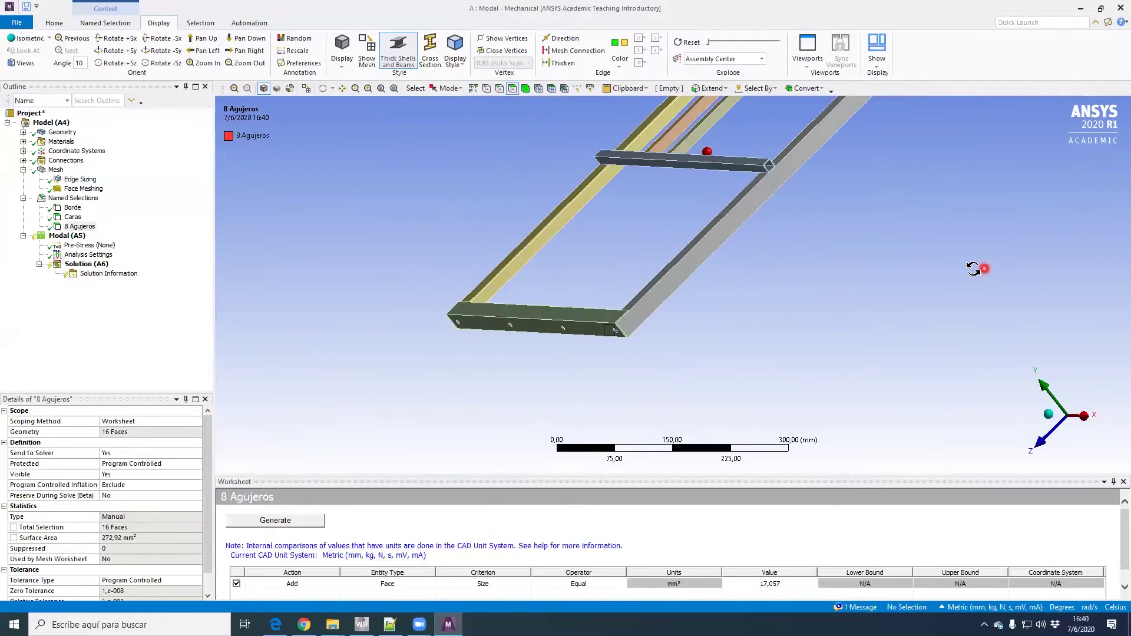
pyautogui.moveTo(795, 349); pyautogui.dragTo(770, 474, button='middle')
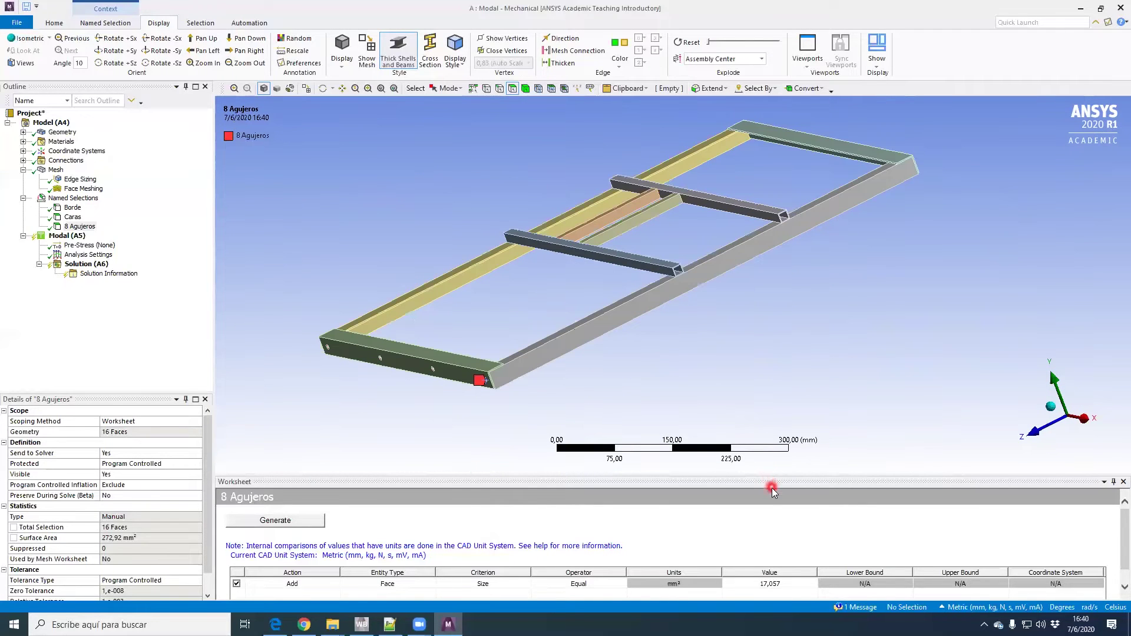
# Enlarge the criteria worksheet of 8 Agujeros and examine the selected holes on the drilled side member
pyautogui.moveTo(770, 475); pyautogui.dragTo(770, 369)
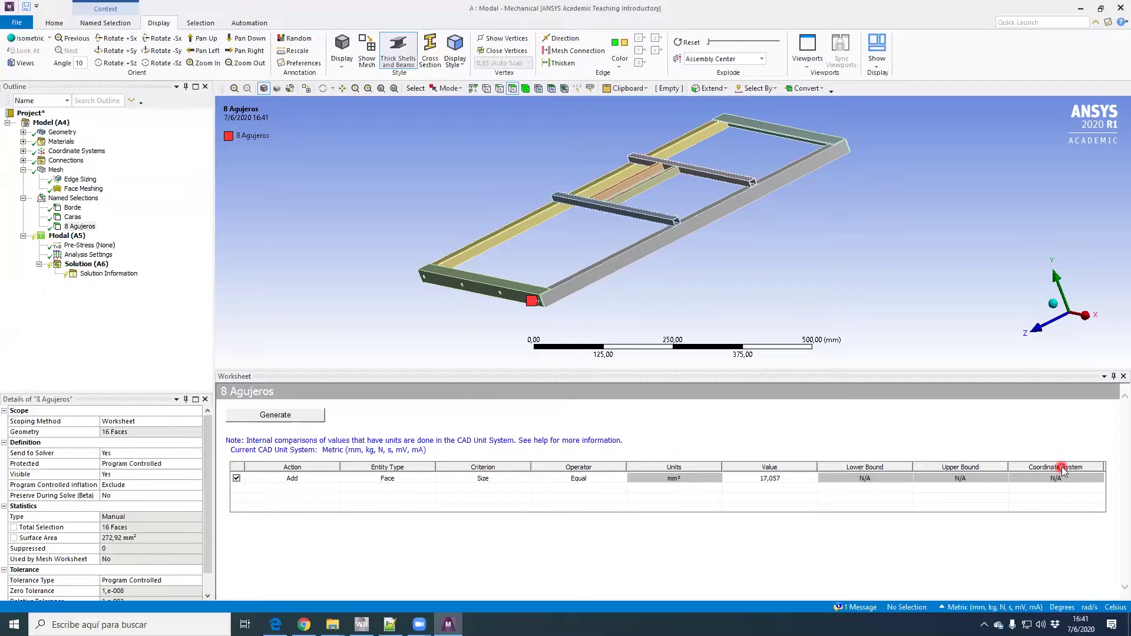
pyautogui.scroll(2, 519, 244)
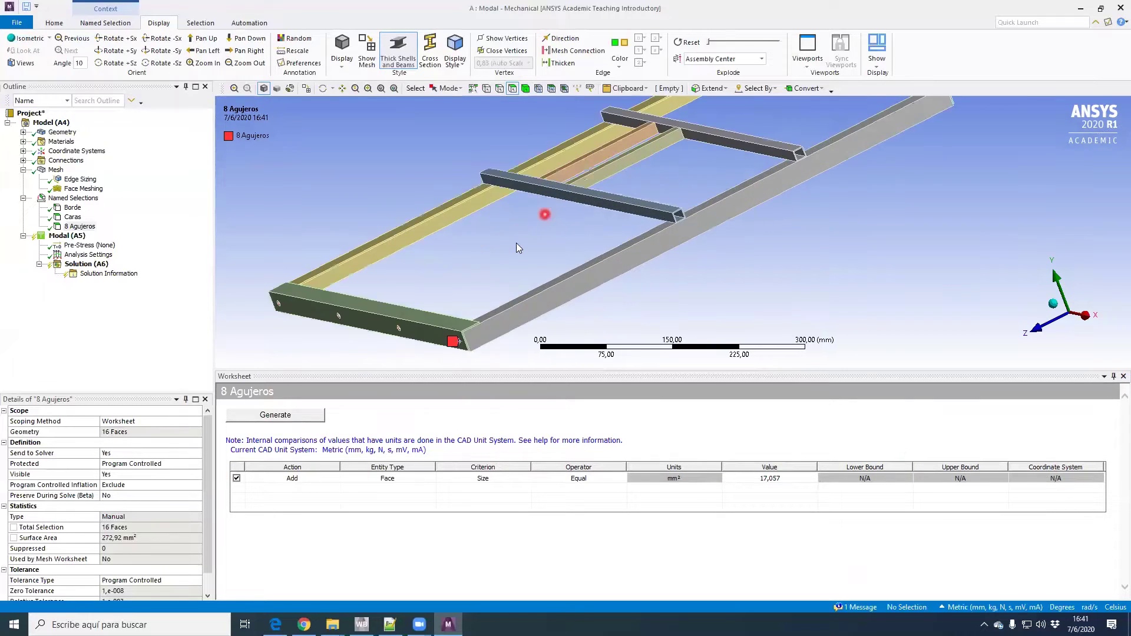
pyautogui.scroll(3, 627, 221)
pyautogui.keyDown('ctrl'); pyautogui.moveTo(580, 215); pyautogui.dragTo(755, 167, button='middle'); pyautogui.keyUp('ctrl')
pyautogui.scroll(2, 754, 168)
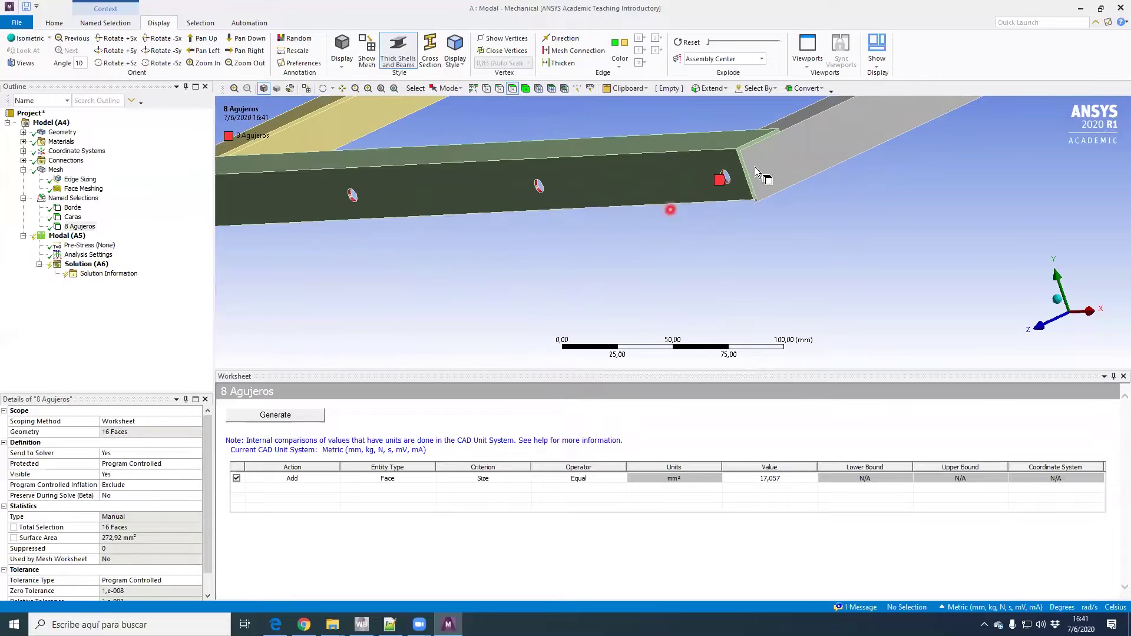
# Duplicate the 8 Agujeros named selection and rename the copy as 4 Agujeros
pyautogui.click(80, 227)
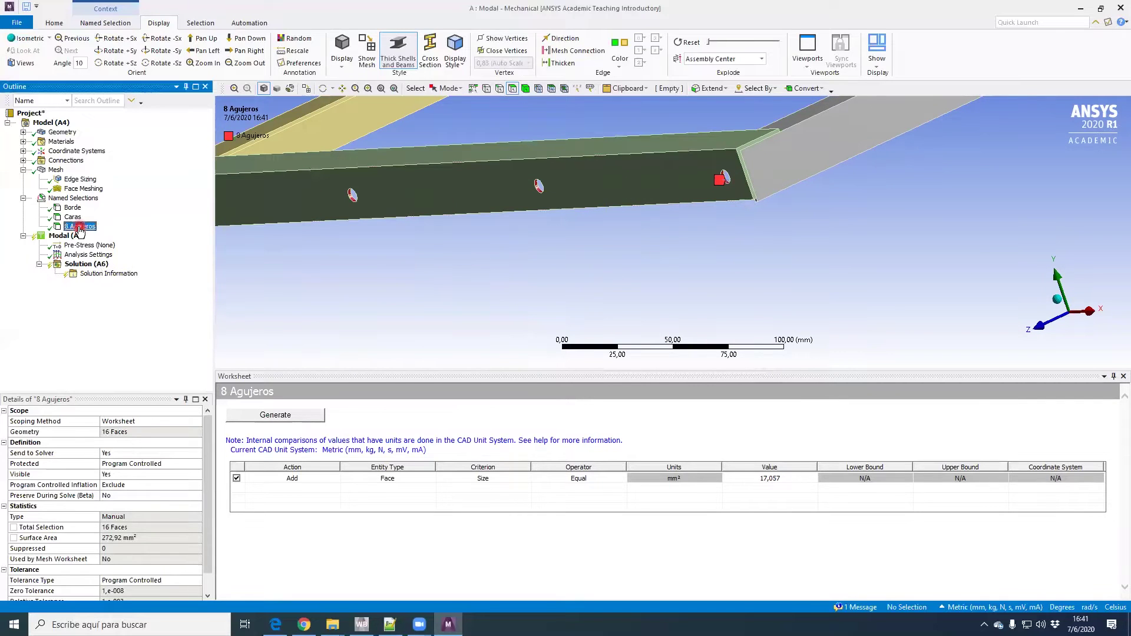
pyautogui.rightClick(80, 230)
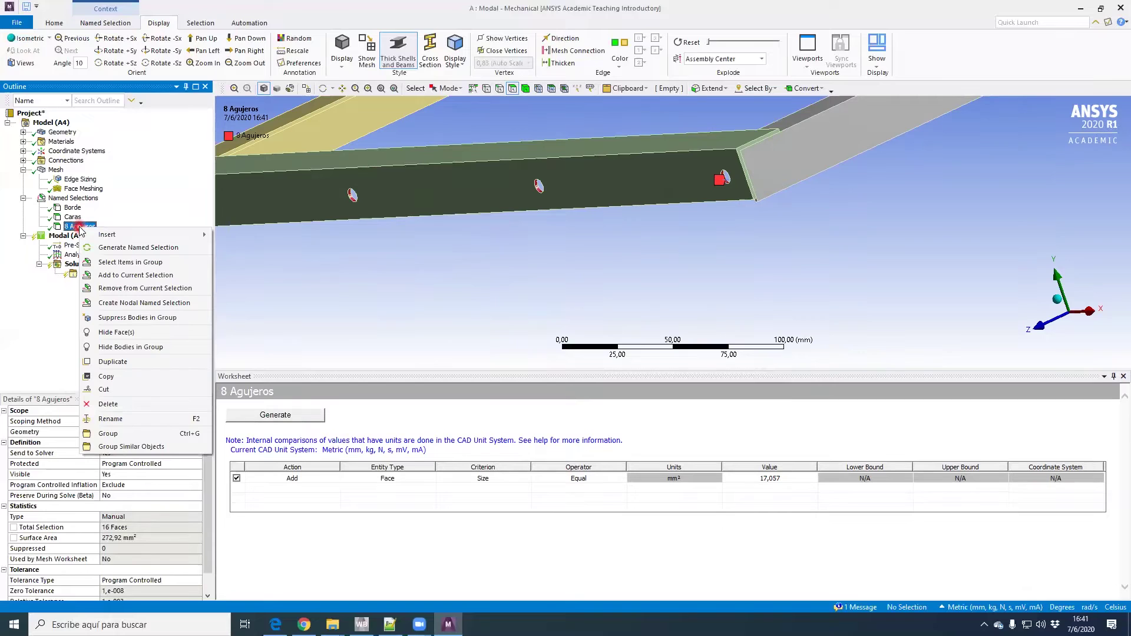
pyautogui.click(135, 362)
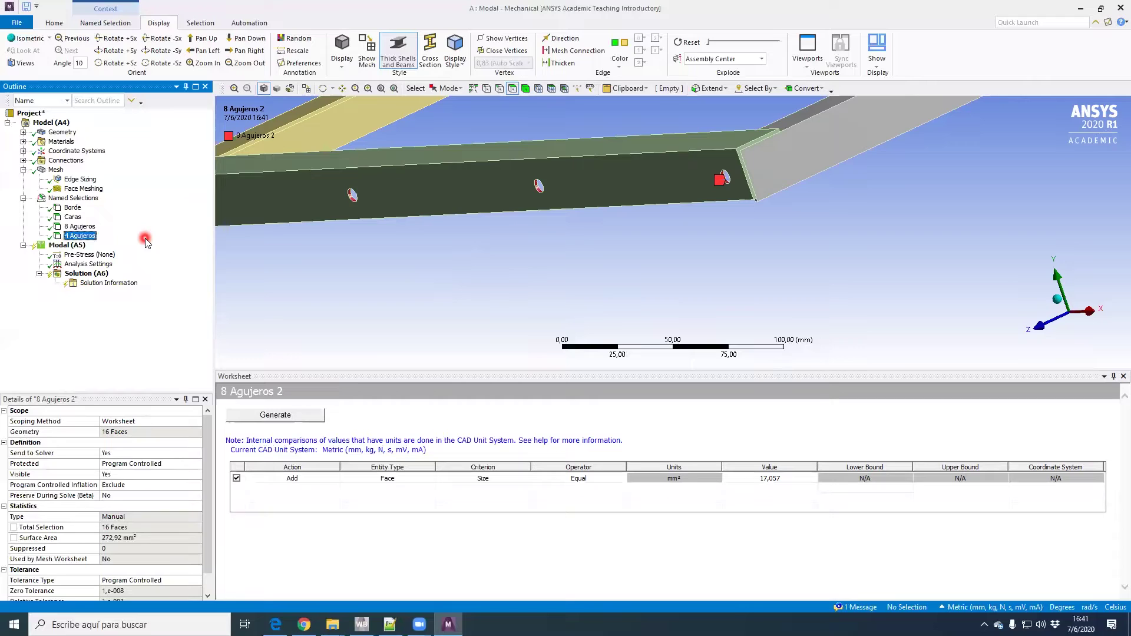
pyautogui.scroll(-3, 433, 256)
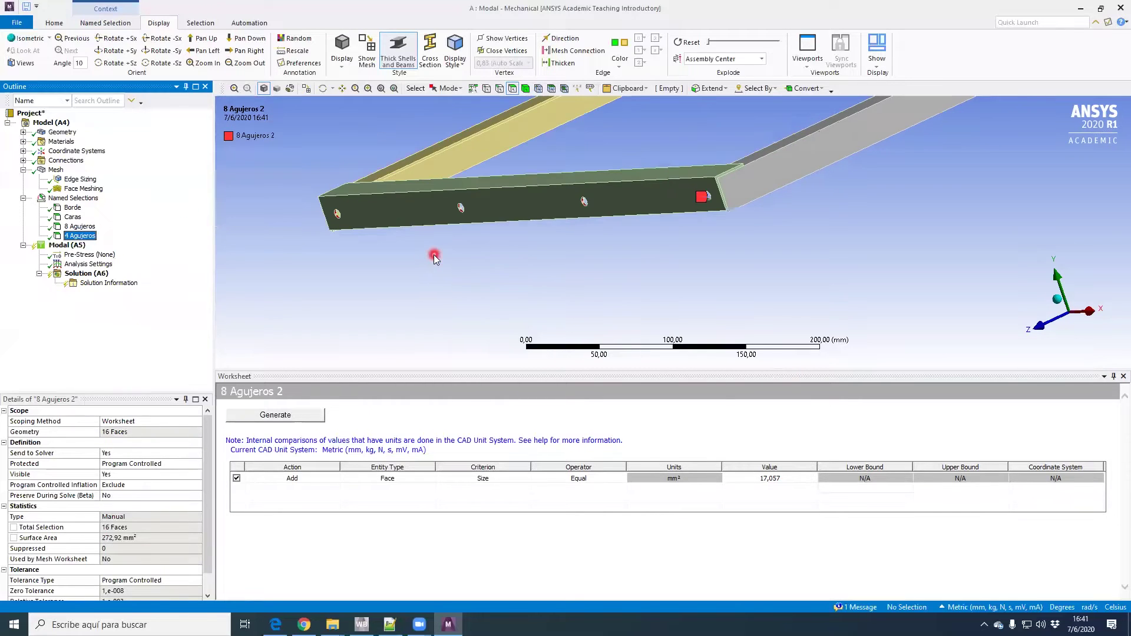
pyautogui.keyDown('ctrl'); pyautogui.moveTo(465, 256); pyautogui.dragTo(521, 278, button='middle'); pyautogui.keyUp('ctrl')
pyautogui.scroll(1, 519, 276)
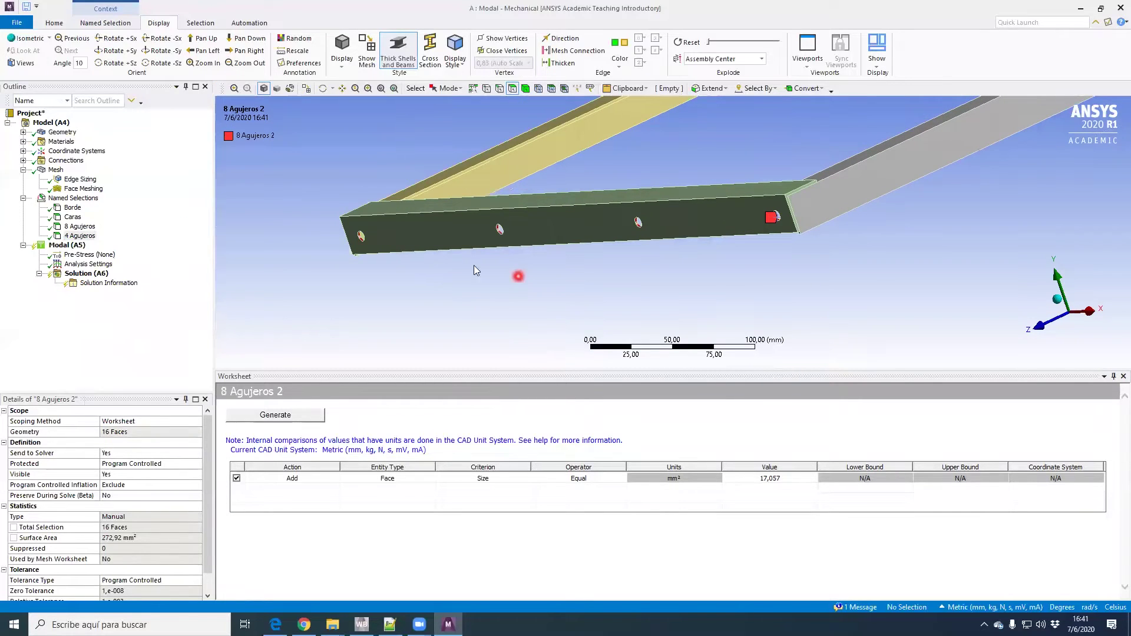
# Add a second criteria row to the 4 Agujeros worksheet and set its action to Remove
pyautogui.click(81, 236)
pyautogui.click(762, 261)
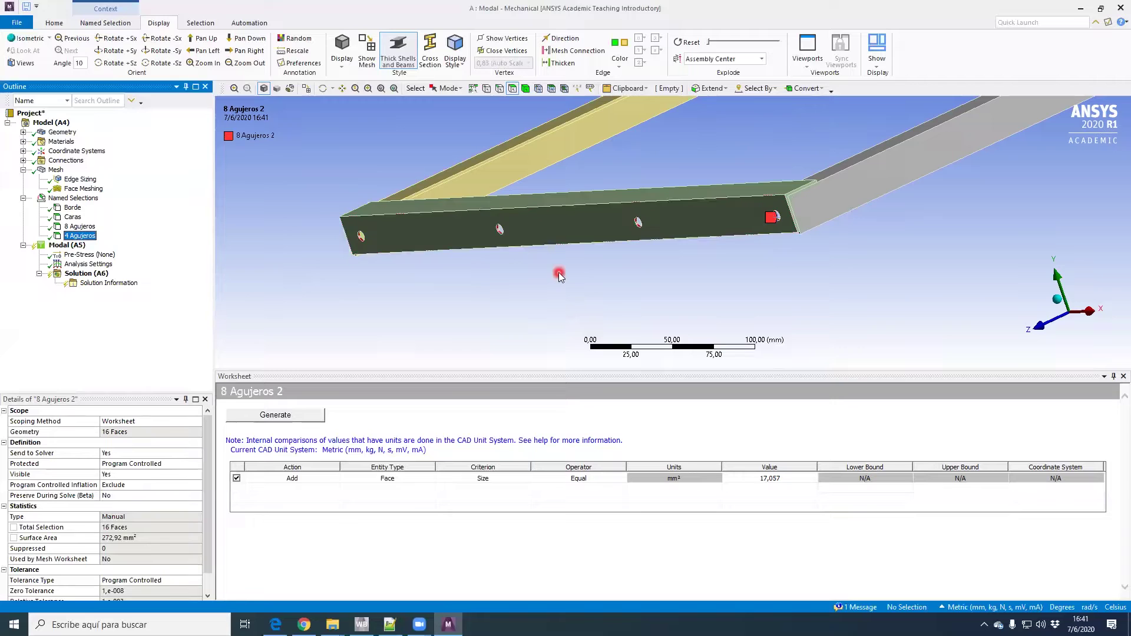
pyautogui.keyDown('ctrl'); pyautogui.moveTo(560, 271); pyautogui.dragTo(489, 300, button='middle'); pyautogui.keyUp('ctrl')
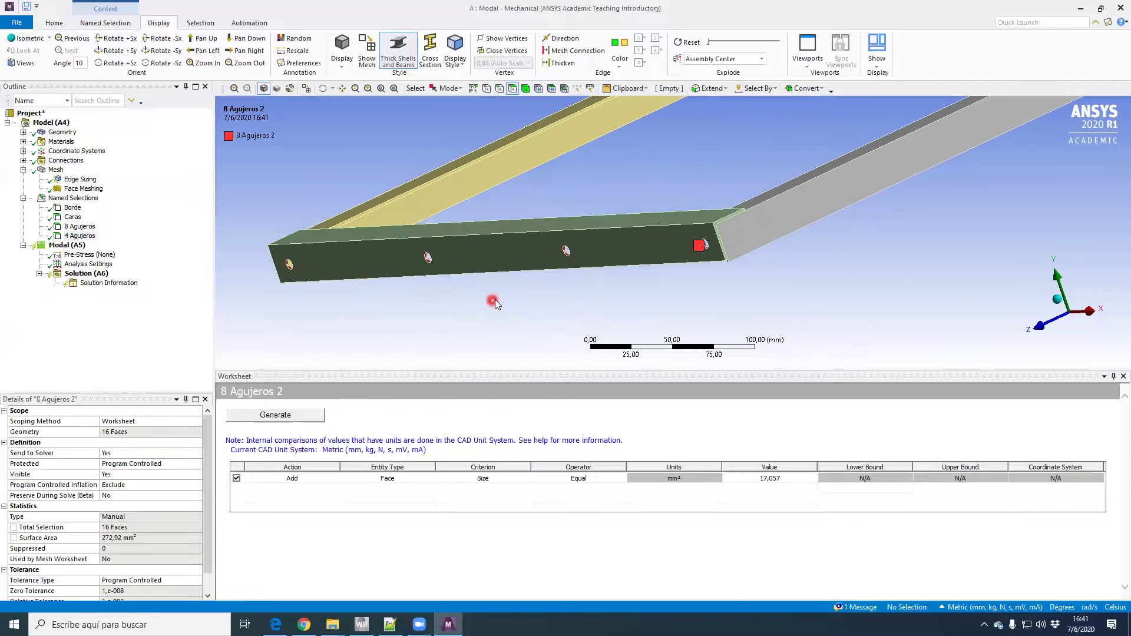
pyautogui.click(80, 237)
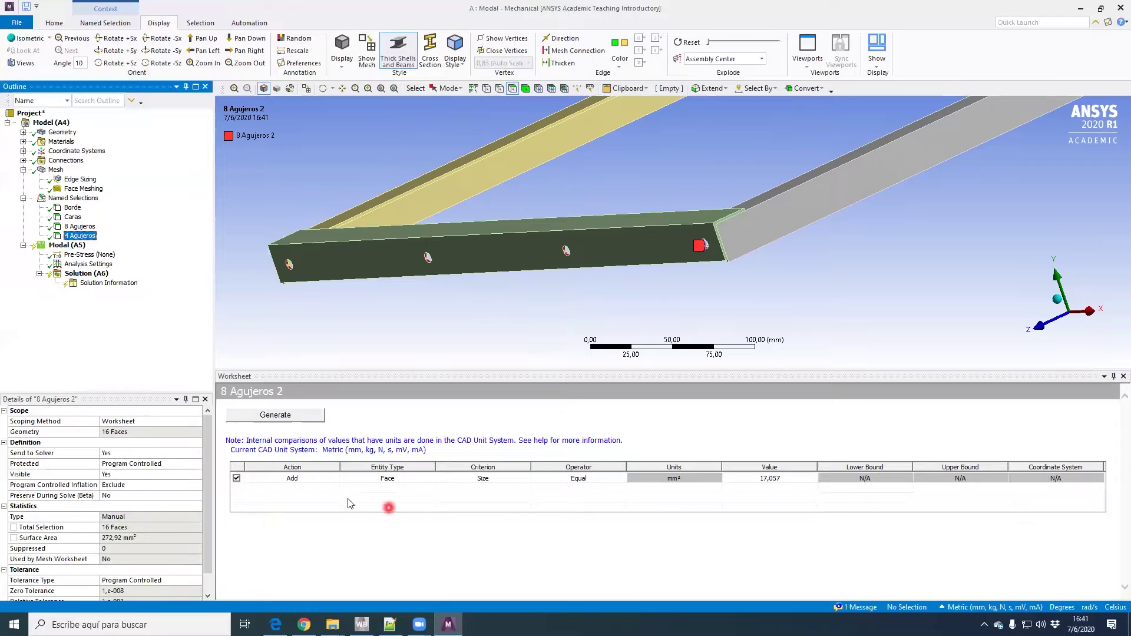
pyautogui.rightClick(313, 497)
pyautogui.click(334, 502)
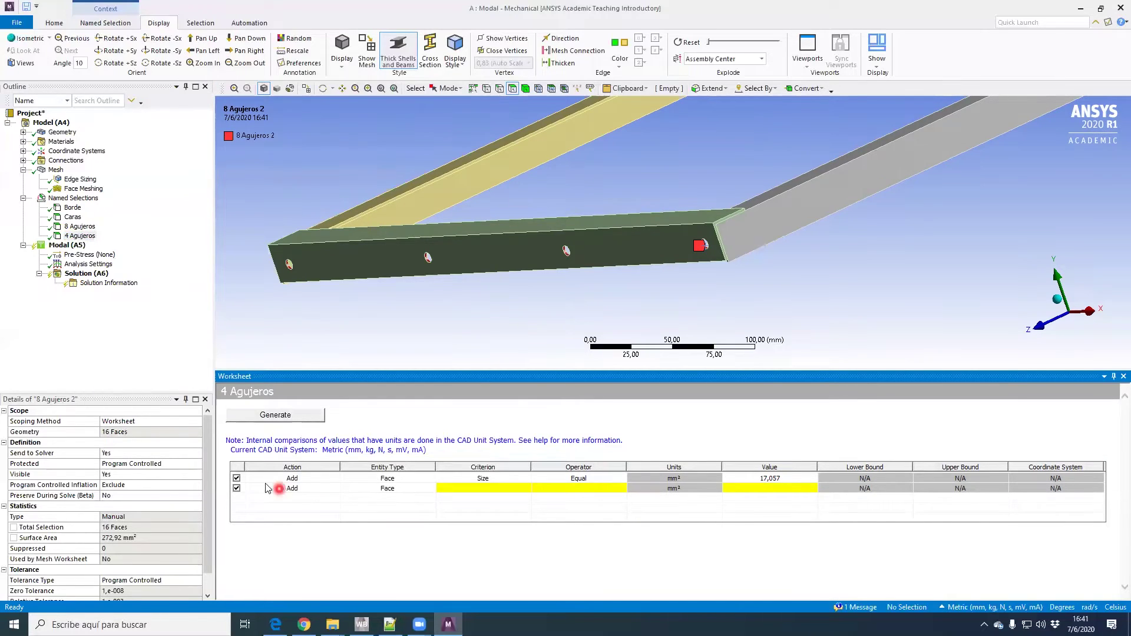
pyautogui.click(289, 487)
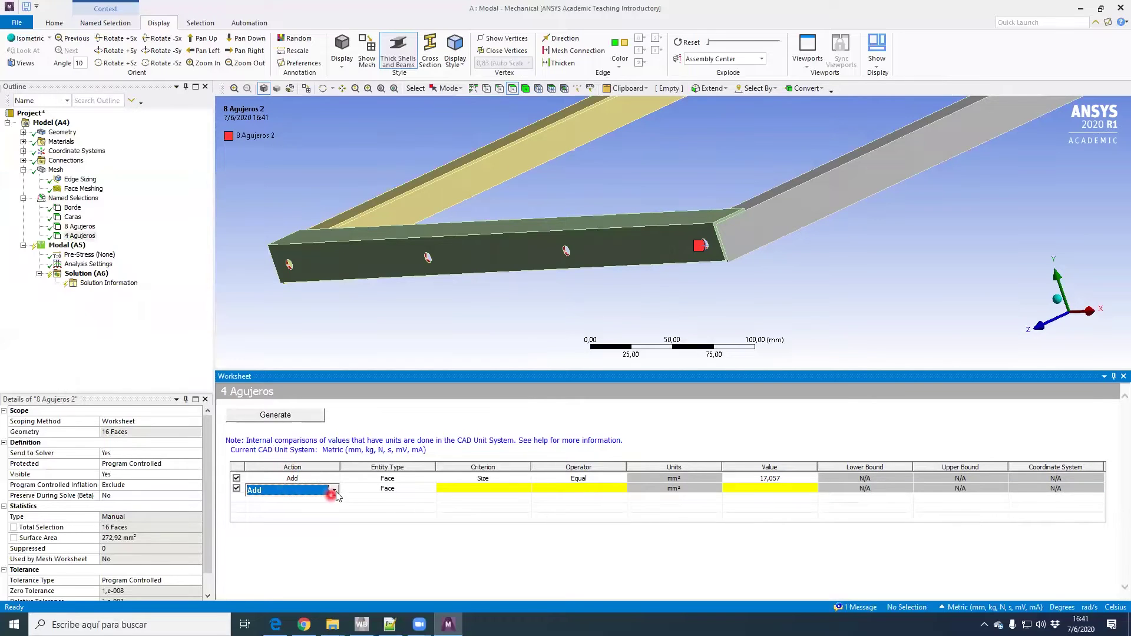
pyautogui.click(334, 491)
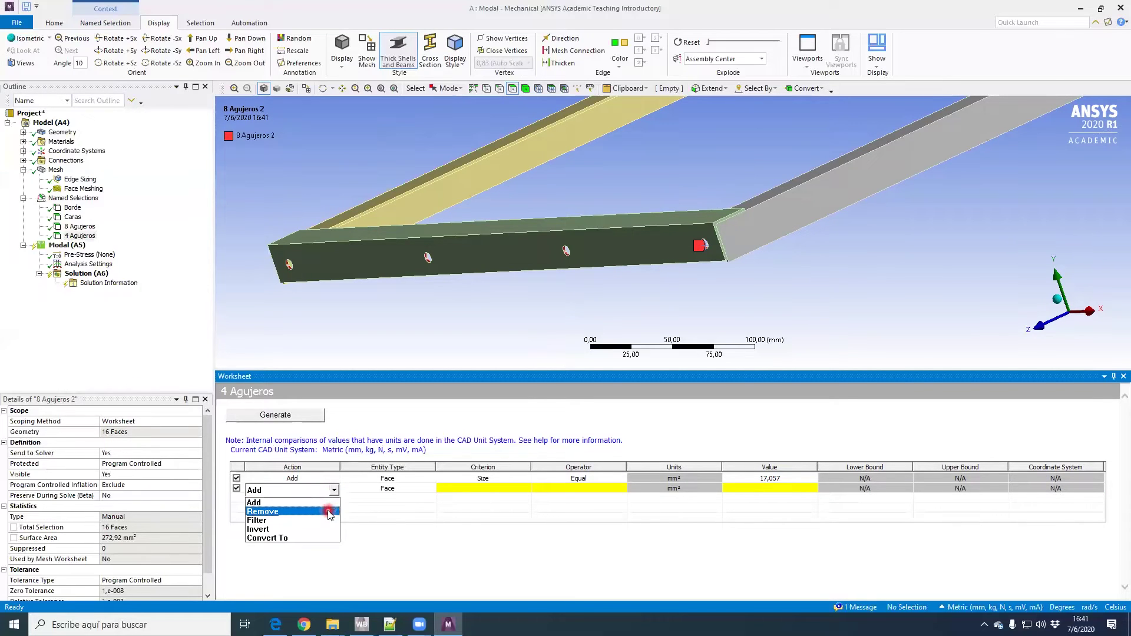
pyautogui.click(329, 512)
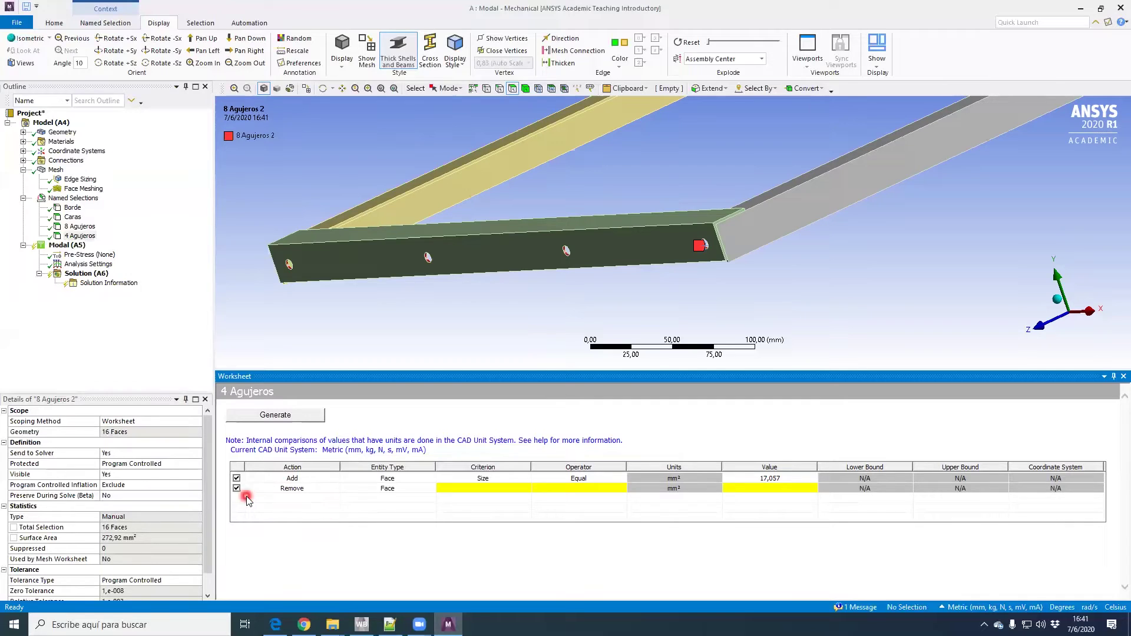
# Set the Remove row's criterion to Location X and its operator to Range
pyautogui.click(395, 499)
pyautogui.click(511, 494)
pyautogui.click(526, 490)
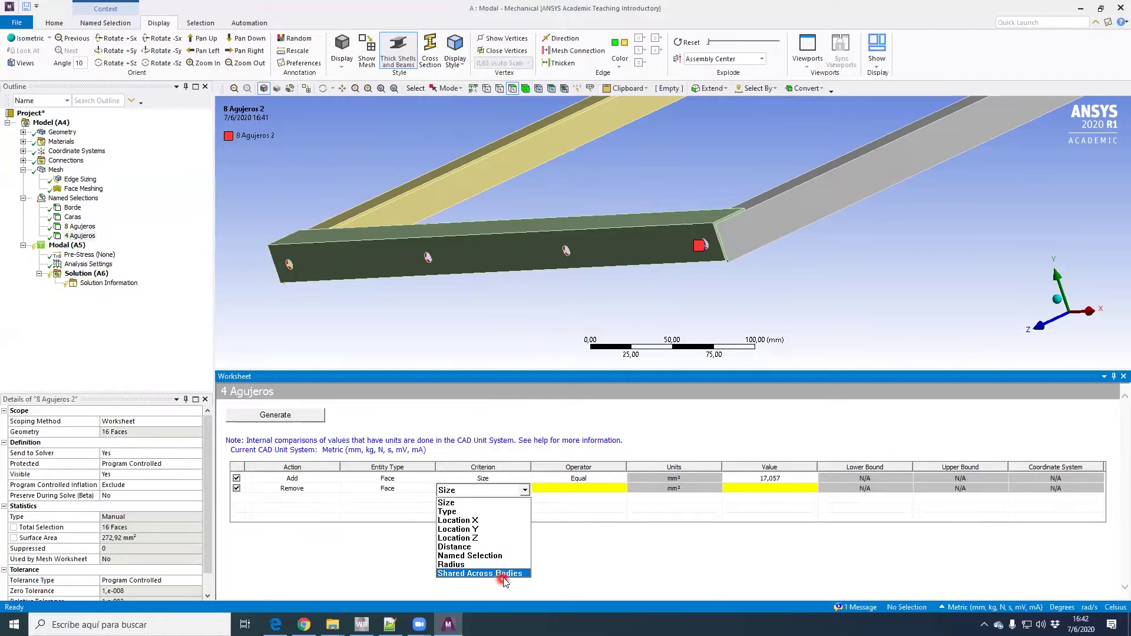
pyautogui.click(494, 522)
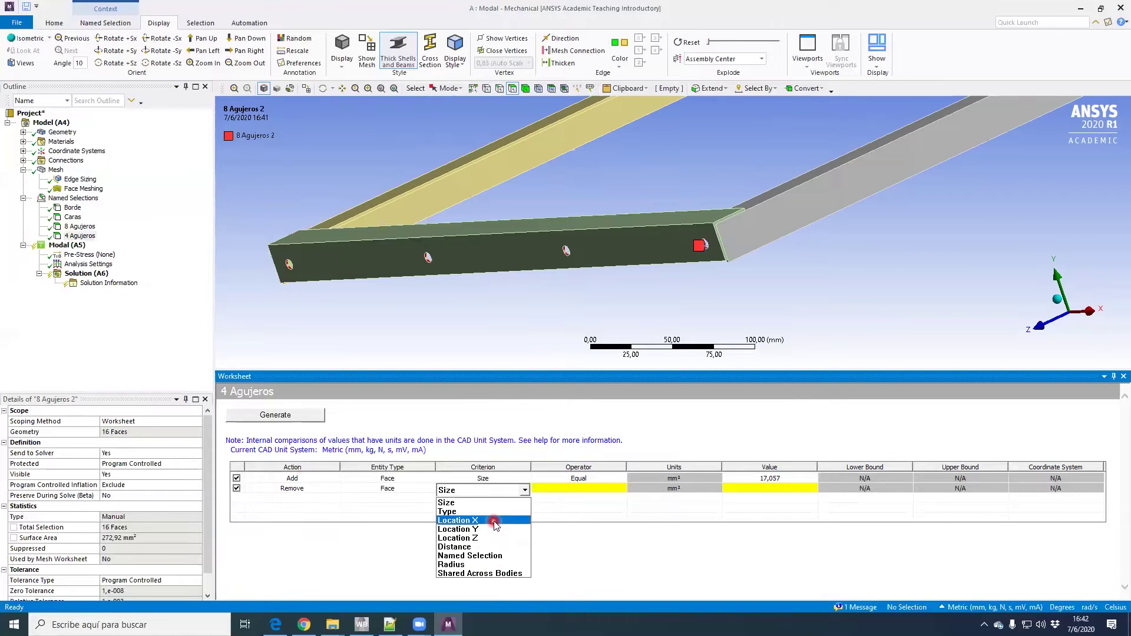
pyautogui.click(319, 255)
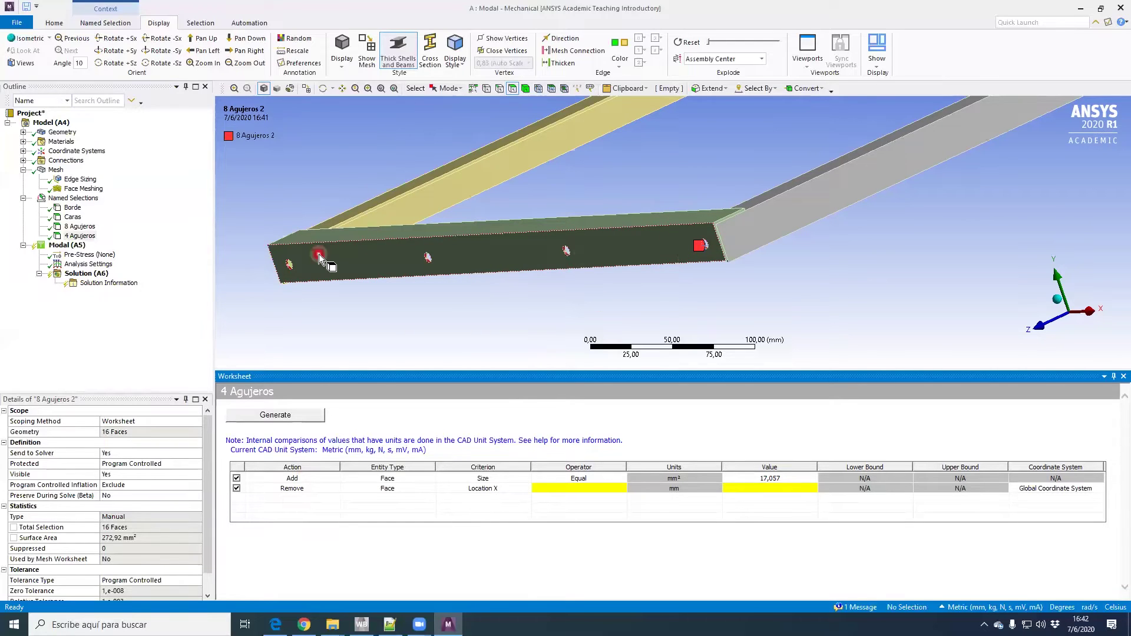
pyautogui.click(649, 252)
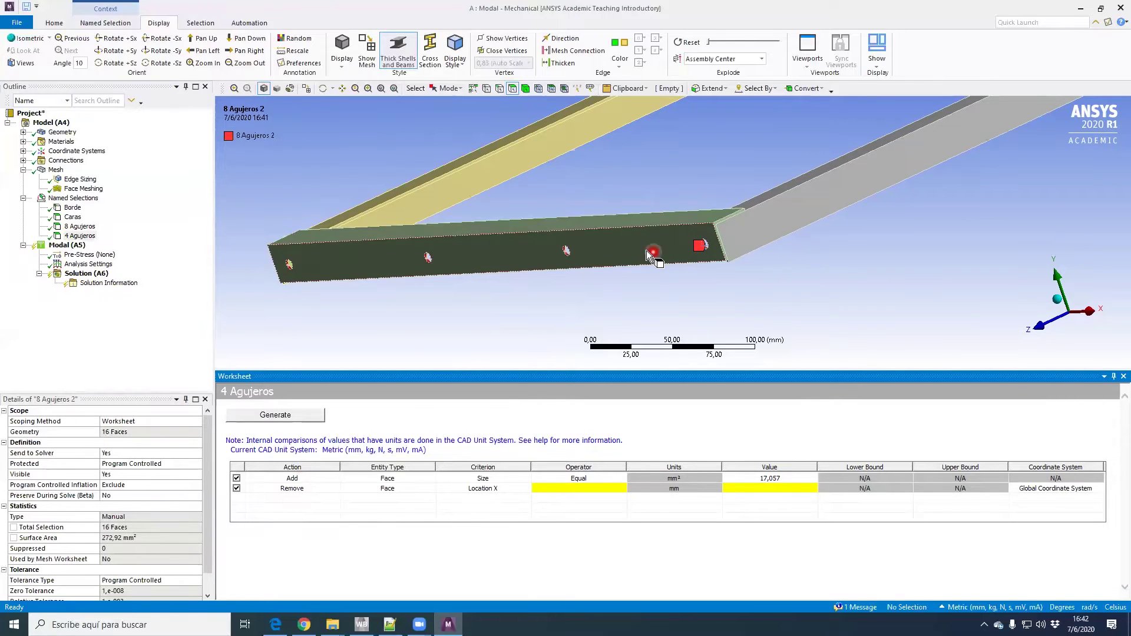
pyautogui.click(597, 494)
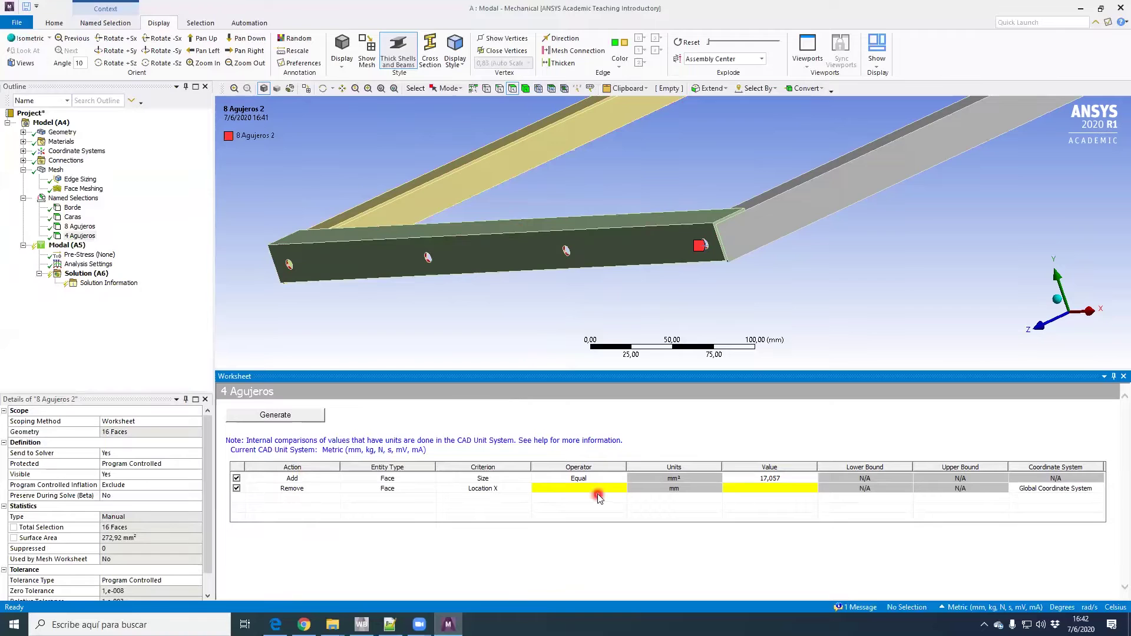
pyautogui.click(619, 491)
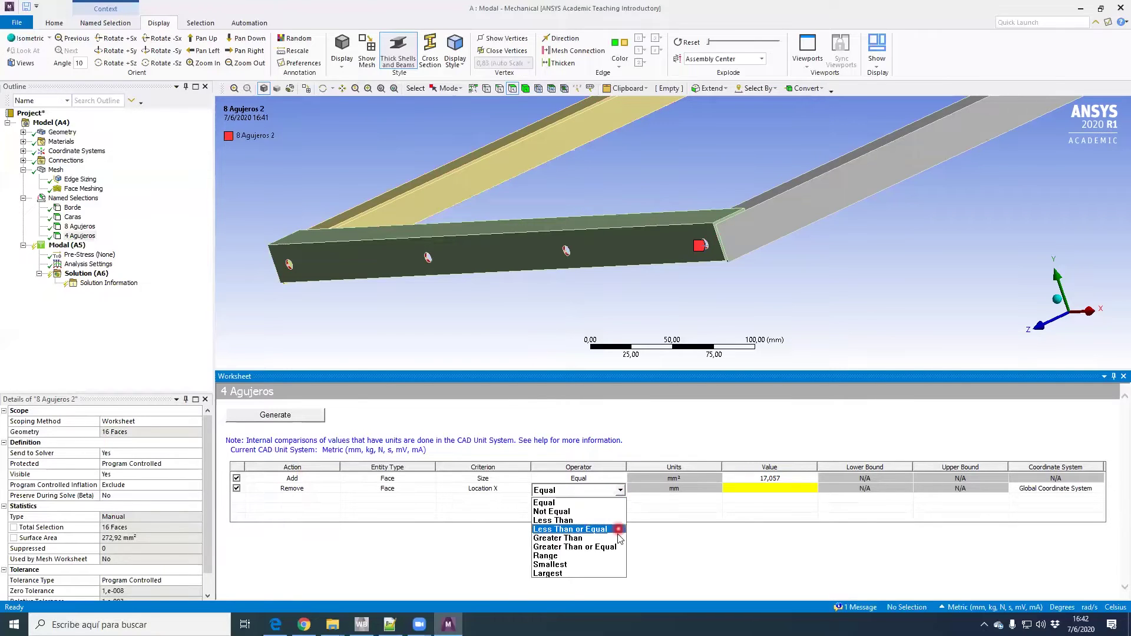
pyautogui.click(609, 556)
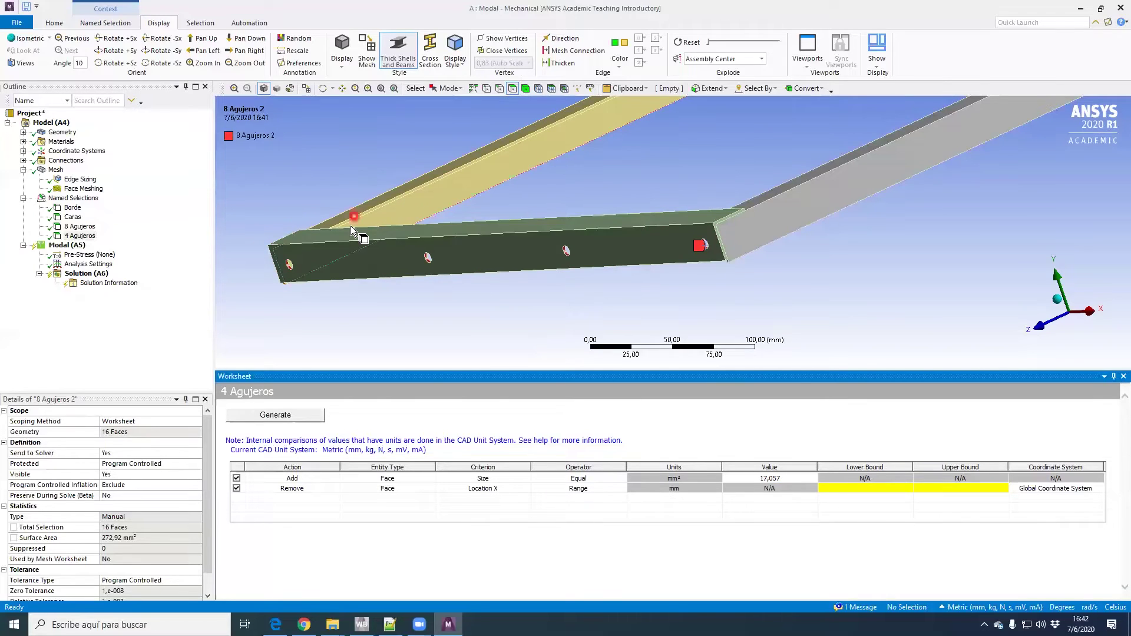
# Set the Remove row's lower bound to 100 mm and its upper bound to 400 mm
pyautogui.click(868, 490)
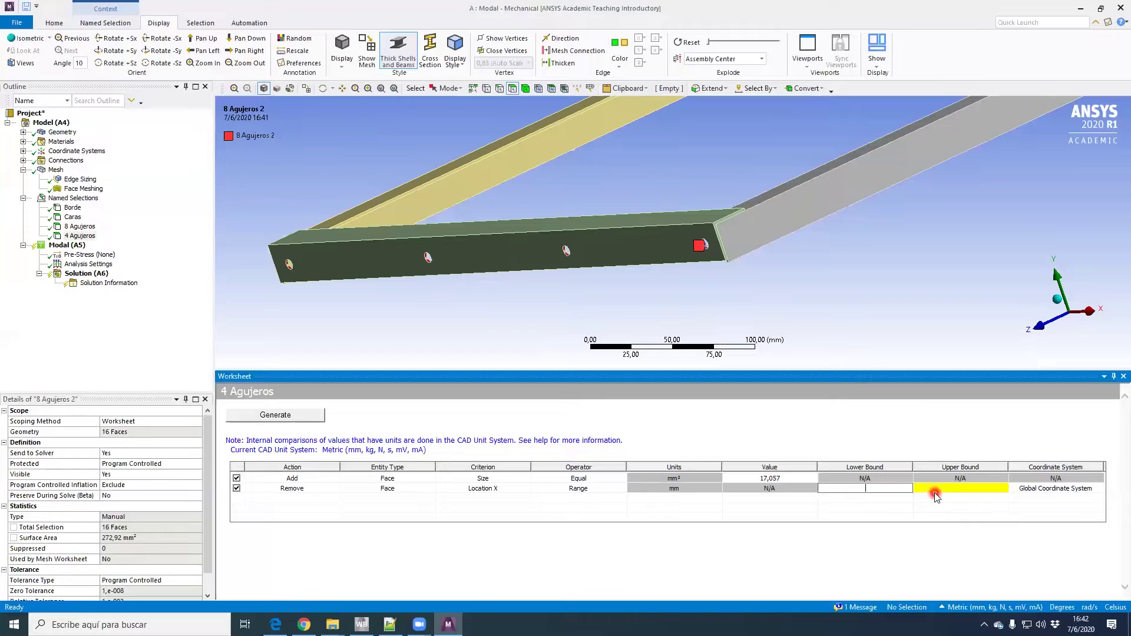
pyautogui.click(968, 489)
pyautogui.press('Return')
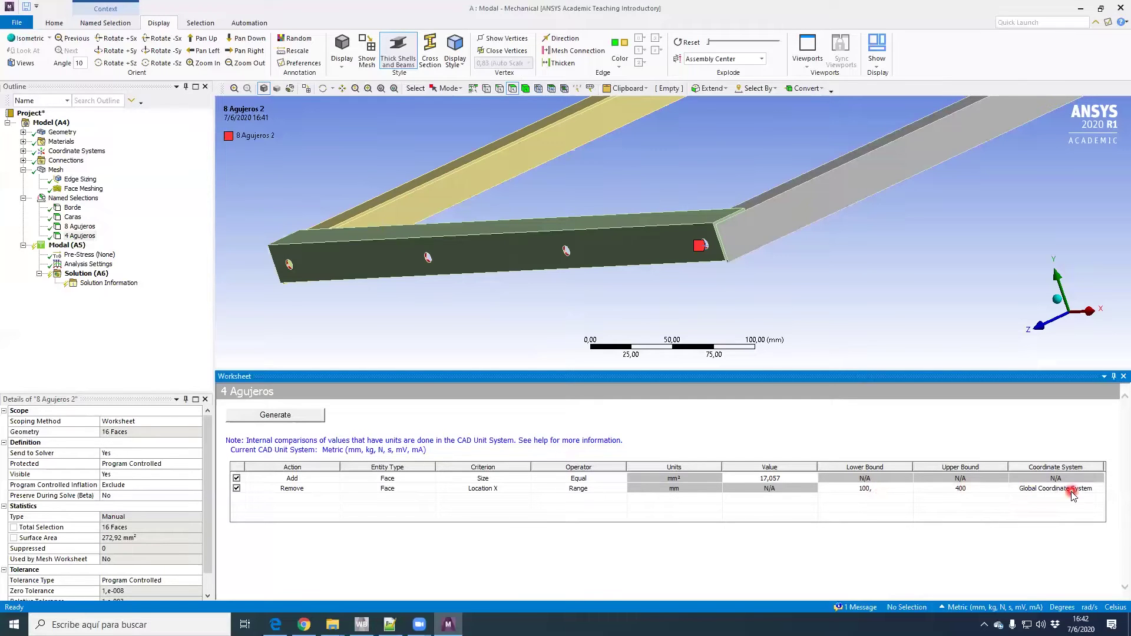
pyautogui.scroll(-5, 821, 315)
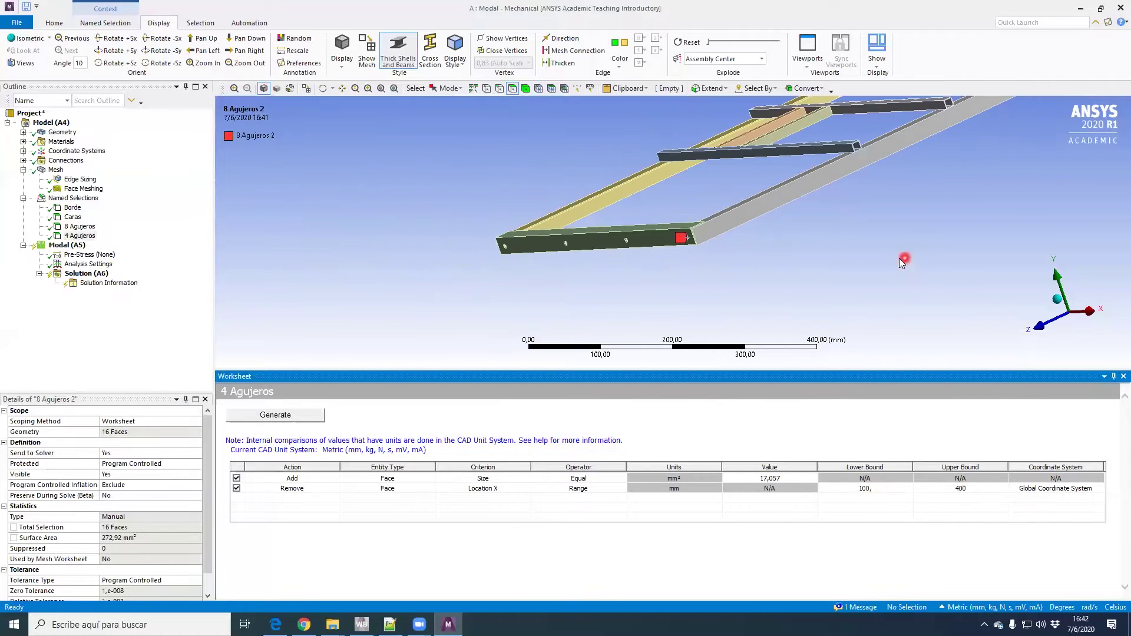
pyautogui.scroll(-1, 821, 316)
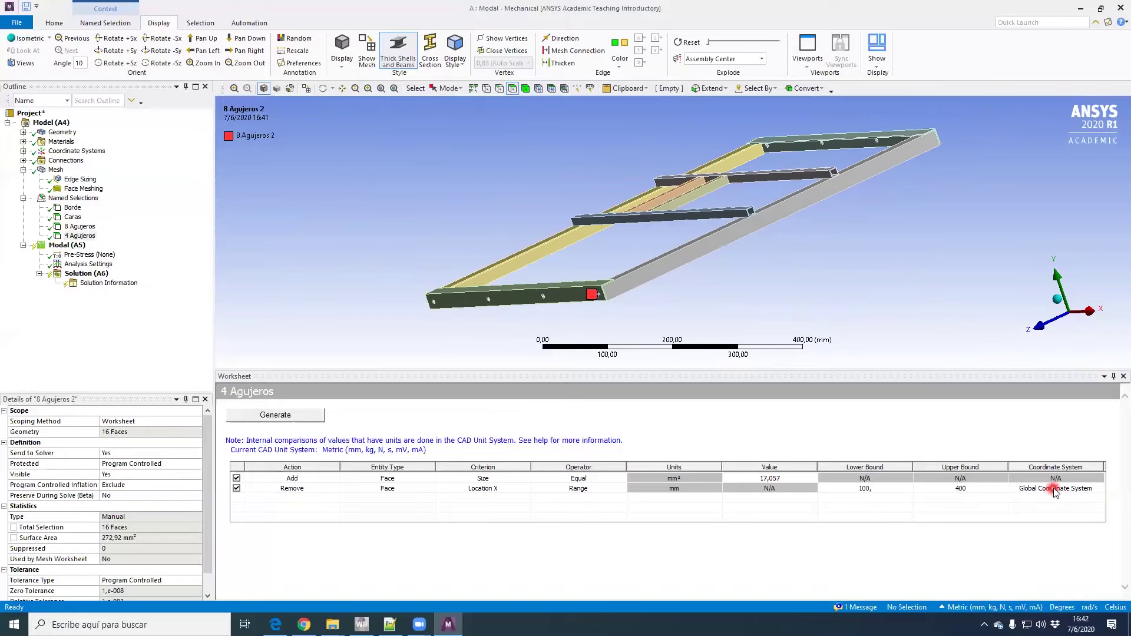
# Inspect the global coordinate system's origin on the frame, and generate the 4 Agujeros named selection from its worksheet
pyautogui.click(23, 151)
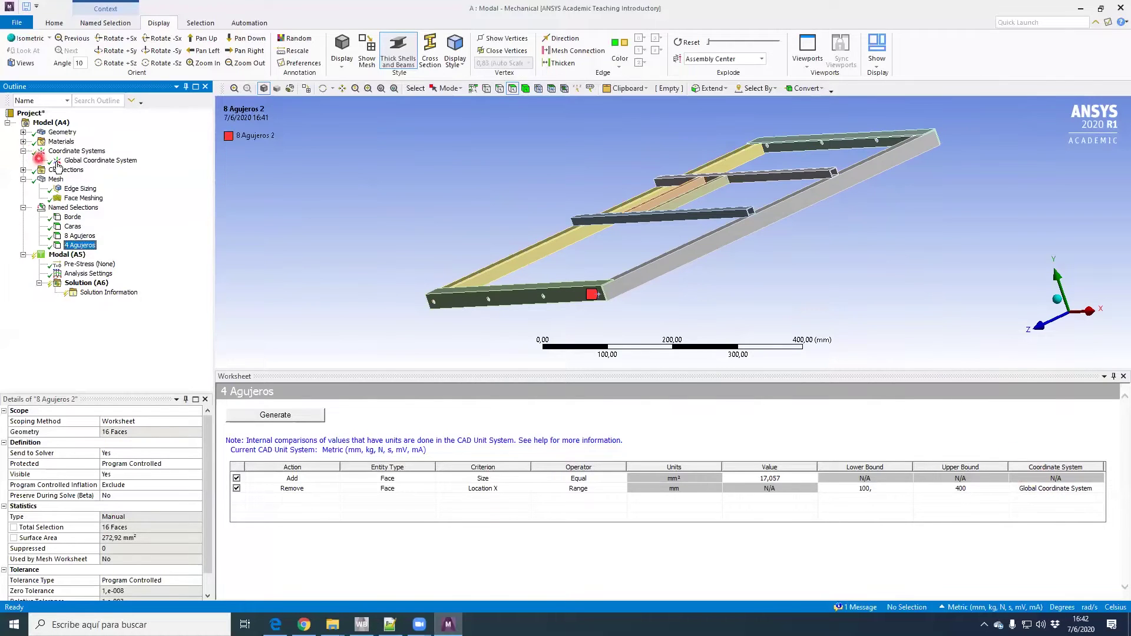
pyautogui.click(58, 160)
pyautogui.moveTo(707, 293); pyautogui.dragTo(712, 223, button='middle')
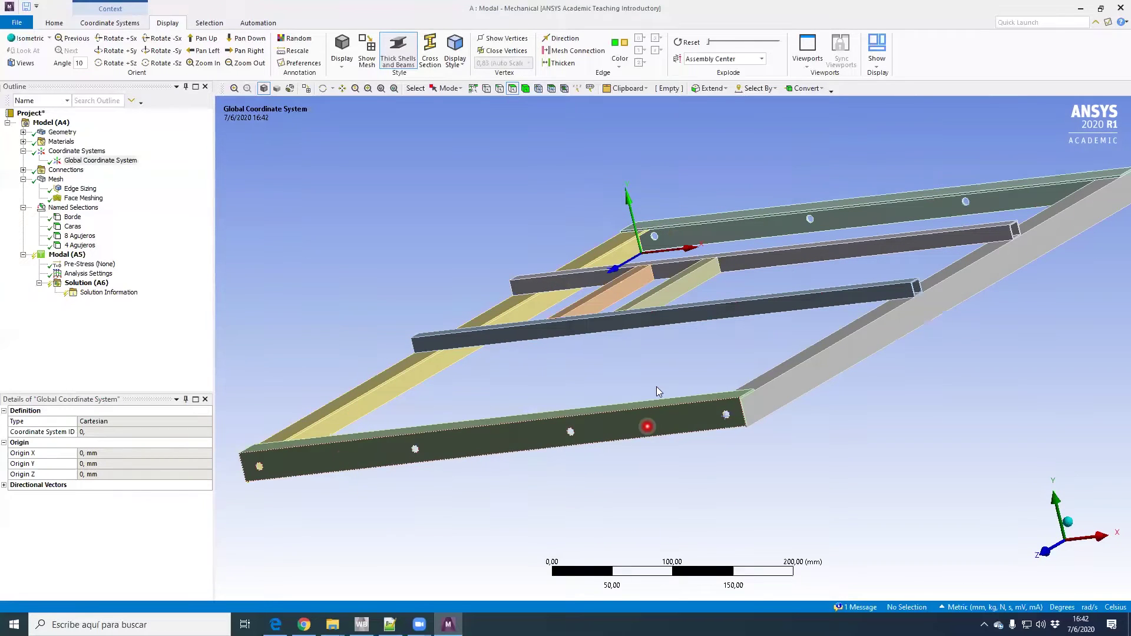
pyautogui.click(74, 245)
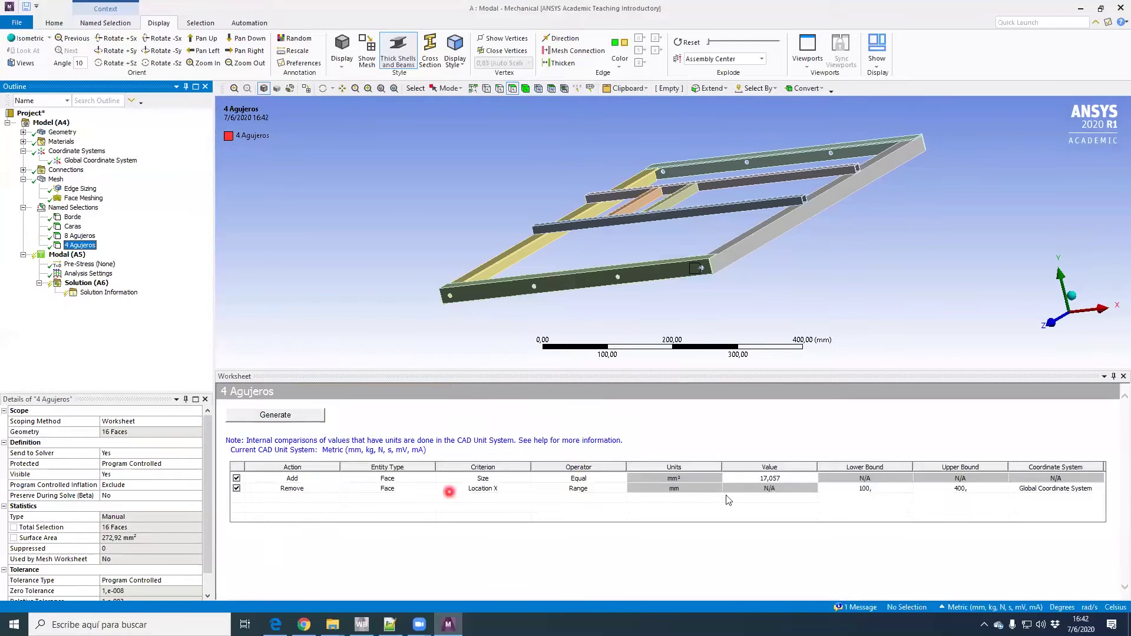
pyautogui.click(275, 415)
# Examine the holes in both end beams of the frame to check which faces the 4 Agujeros selection includes
pyautogui.scroll(10, 531, 260)
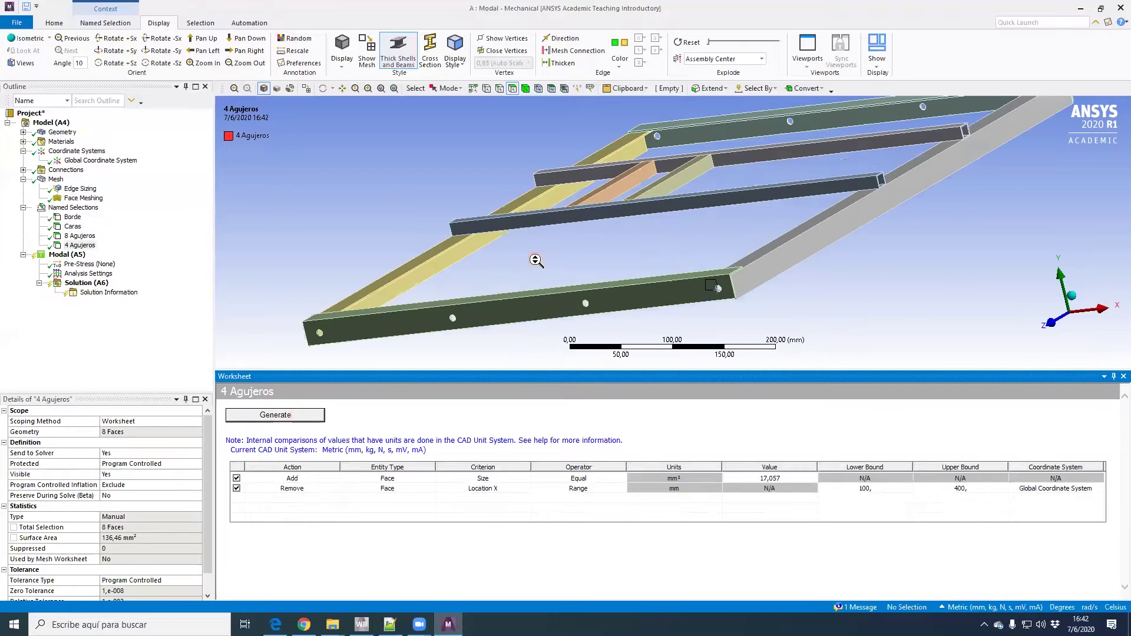
pyautogui.scroll(2, 665, 225)
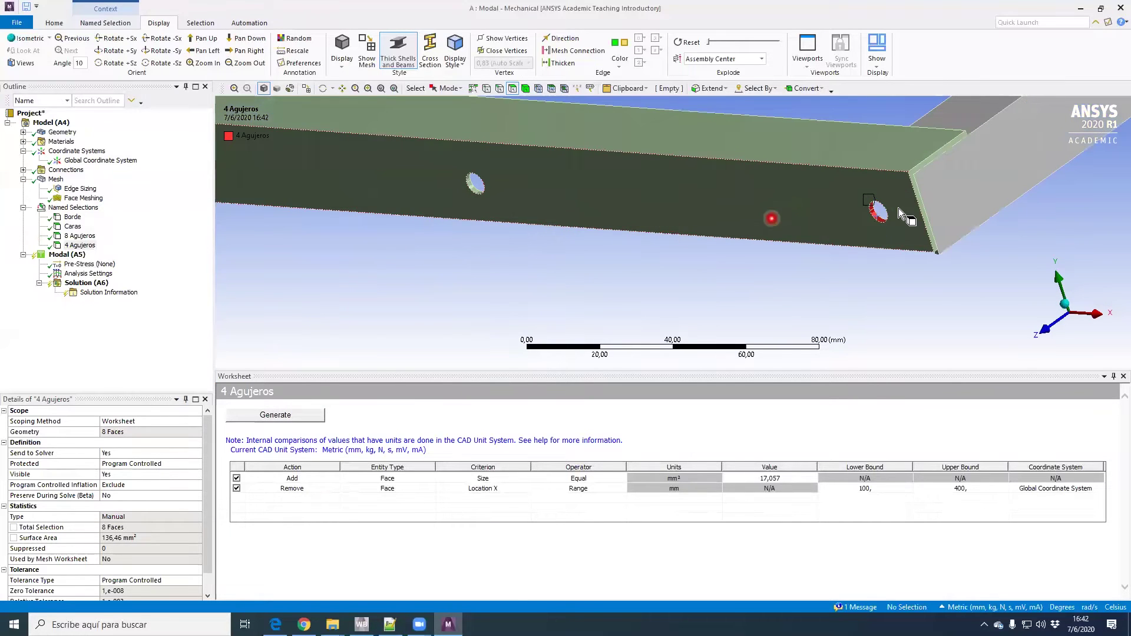
pyautogui.scroll(2, 443, 189)
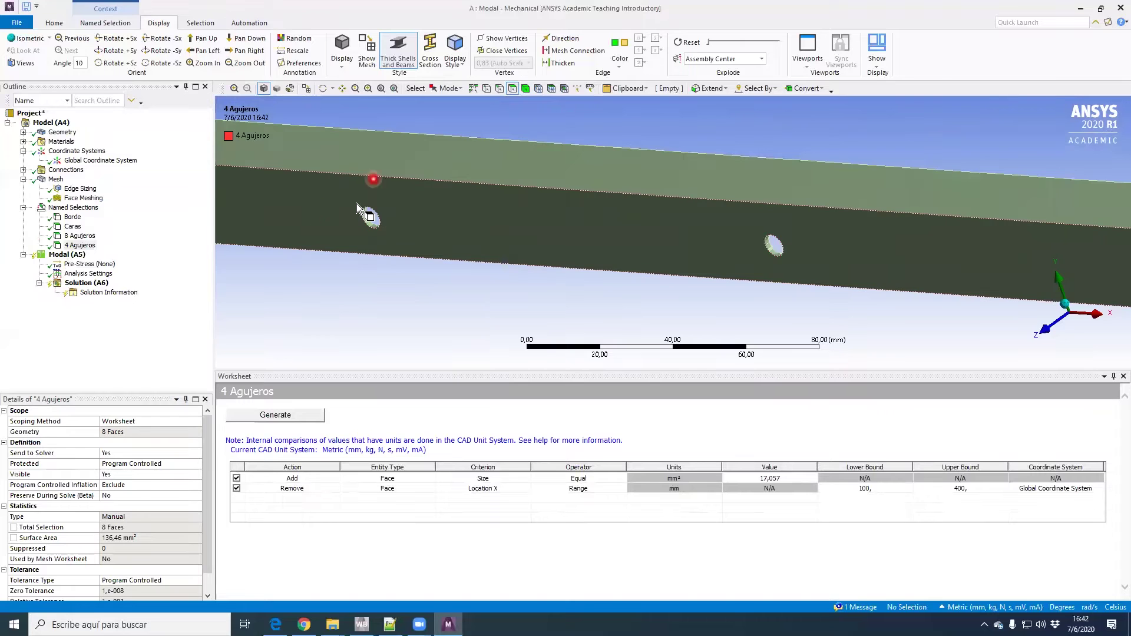
pyautogui.scroll(-6, 781, 253)
pyautogui.scroll(-2, 712, 236)
pyautogui.keyDown('ctrl'); pyautogui.moveTo(698, 243); pyautogui.dragTo(562, 405, button='middle'); pyautogui.keyUp('ctrl')
pyautogui.keyDown('ctrl'); pyautogui.moveTo(859, 205); pyautogui.dragTo(613, 342, button='middle'); pyautogui.keyUp('ctrl')
pyautogui.scroll(4, 663, 220)
pyautogui.keyDown('ctrl'); pyautogui.moveTo(663, 219); pyautogui.dragTo(624, 182, button='middle'); pyautogui.keyUp('ctrl')
pyautogui.keyDown('ctrl'); pyautogui.moveTo(587, 297); pyautogui.dragTo(607, 198, button='middle'); pyautogui.keyUp('ctrl')
pyautogui.scroll(-8, 750, 259)
pyautogui.moveTo(823, 238); pyautogui.dragTo(543, 280, button='middle')
pyautogui.scroll(3, 762, 234)
pyautogui.keyDown('ctrl'); pyautogui.moveTo(761, 235); pyautogui.dragTo(717, 182, button='middle'); pyautogui.keyUp('ctrl')
pyautogui.scroll(5, 781, 311)
pyautogui.scroll(2, 707, 224)
pyautogui.keyDown('ctrl'); pyautogui.moveTo(655, 292); pyautogui.dragTo(676, 307, button='middle'); pyautogui.keyUp('ctrl')
pyautogui.scroll(2, 731, 335)
pyautogui.keyDown('ctrl'); pyautogui.moveTo(846, 250); pyautogui.dragTo(518, 442, button='middle'); pyautogui.keyUp('ctrl')
pyautogui.keyDown('ctrl'); pyautogui.moveTo(808, 187); pyautogui.dragTo(776, 267, button='middle'); pyautogui.keyUp('ctrl')
pyautogui.scroll(-6, 808, 239)
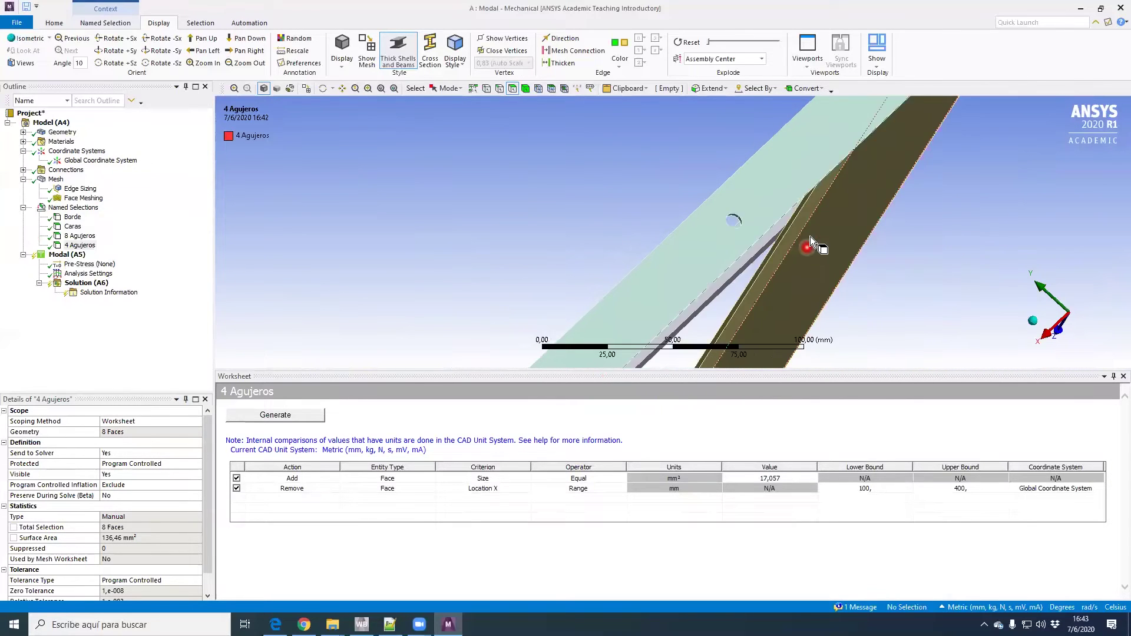
pyautogui.scroll(-3, 803, 235)
pyautogui.moveTo(719, 258); pyautogui.dragTo(844, 227, button='middle')
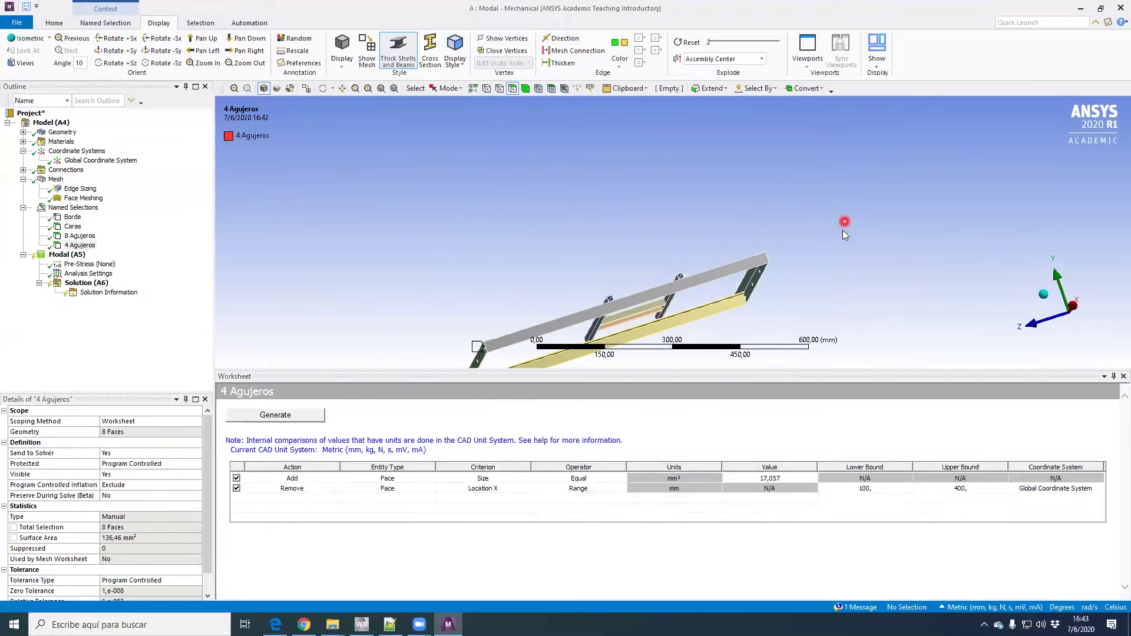
# Collapse the named selections in the outline and insert a cylindrical support in the Modal (A5) analysis
pyautogui.click(23, 207)
pyautogui.moveTo(637, 334); pyautogui.dragTo(714, 362, button='middle')
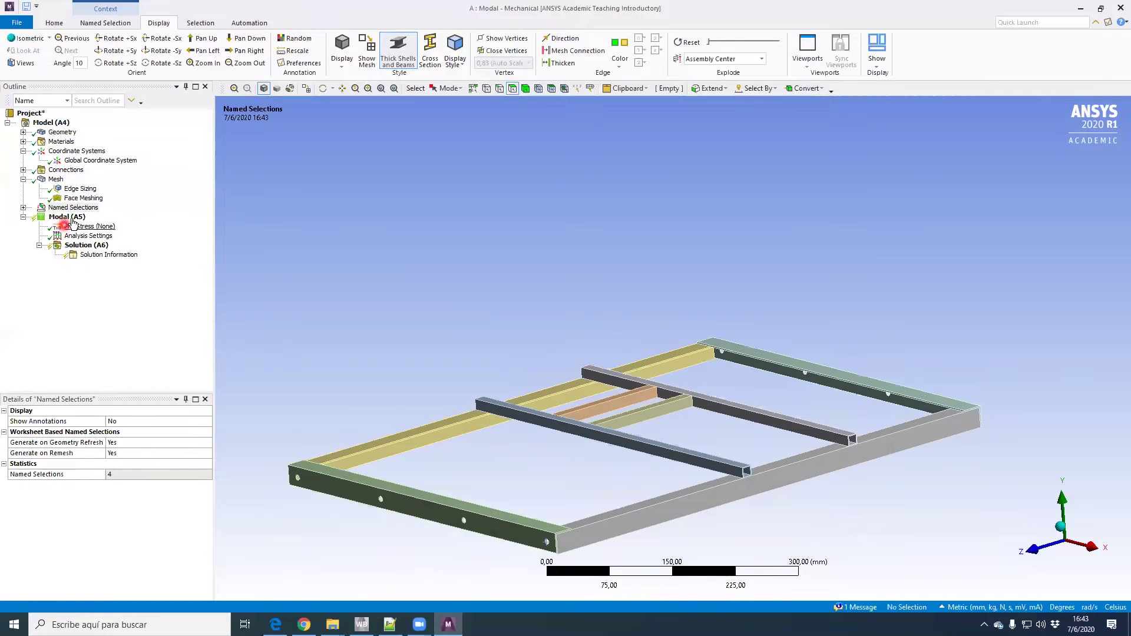
pyautogui.click(71, 218)
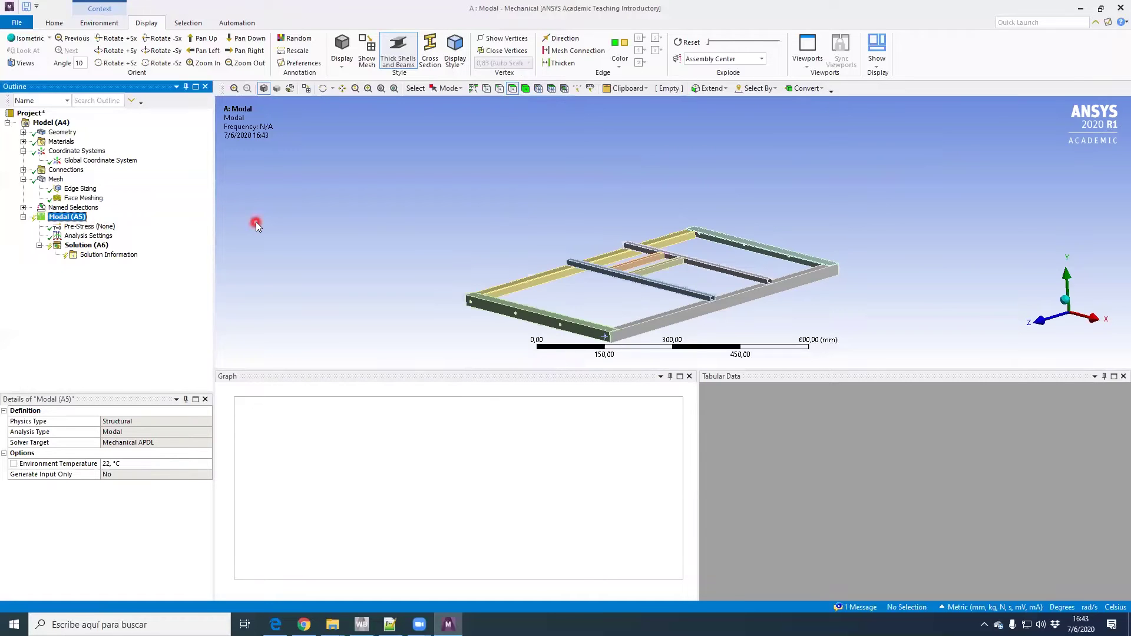
pyautogui.moveTo(485, 245); pyautogui.dragTo(522, 235, button='middle')
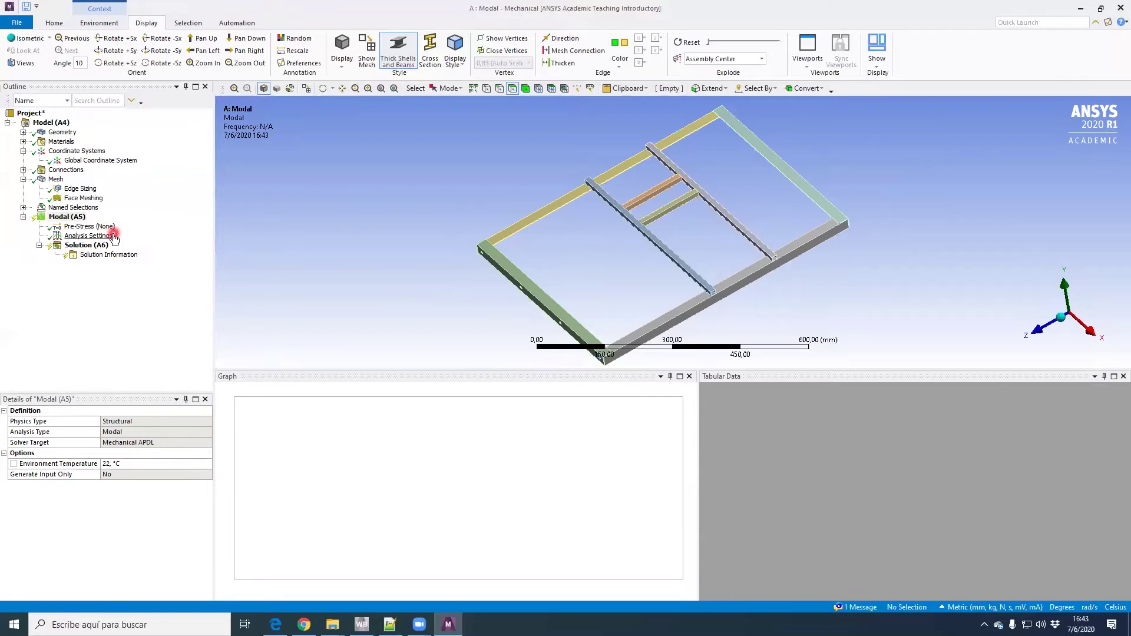
pyautogui.click(66, 217)
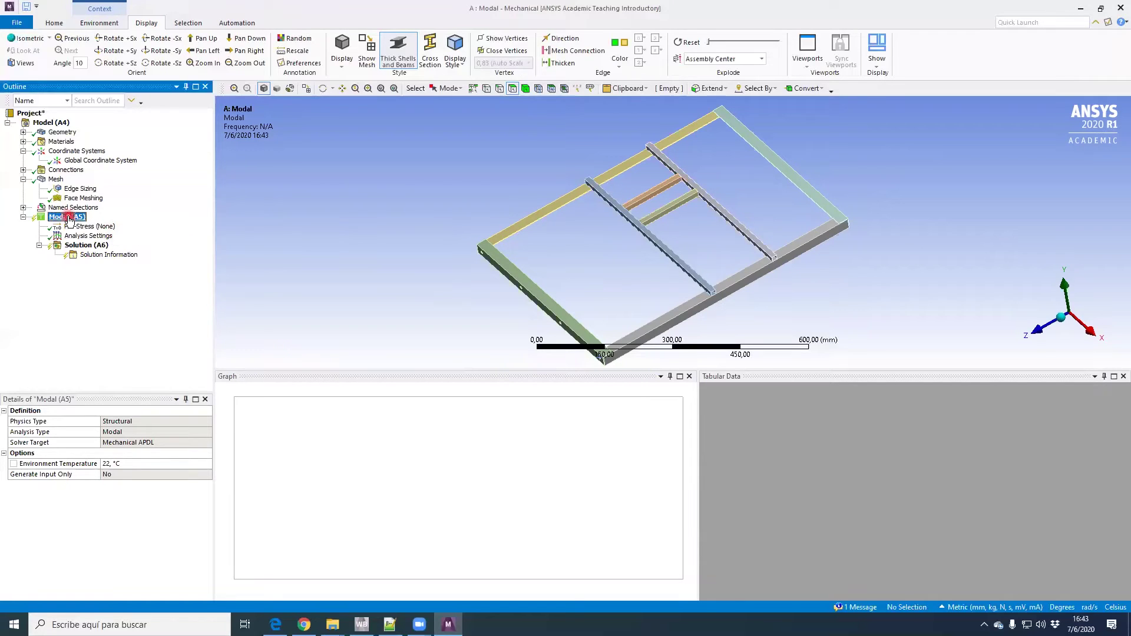
pyautogui.click(98, 24)
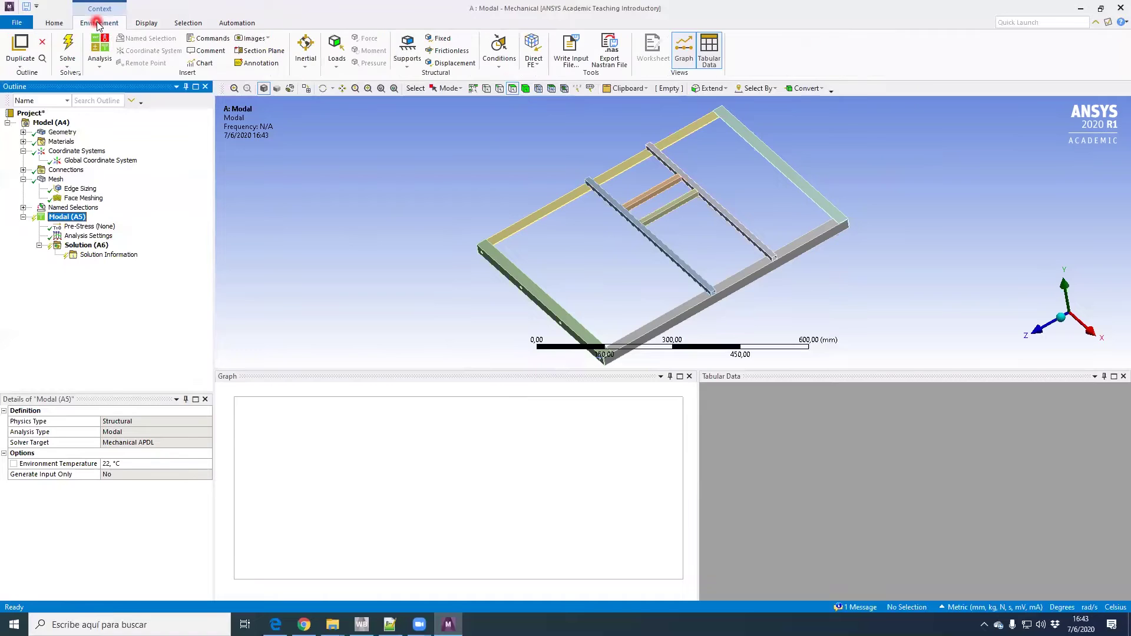
pyautogui.click(416, 65)
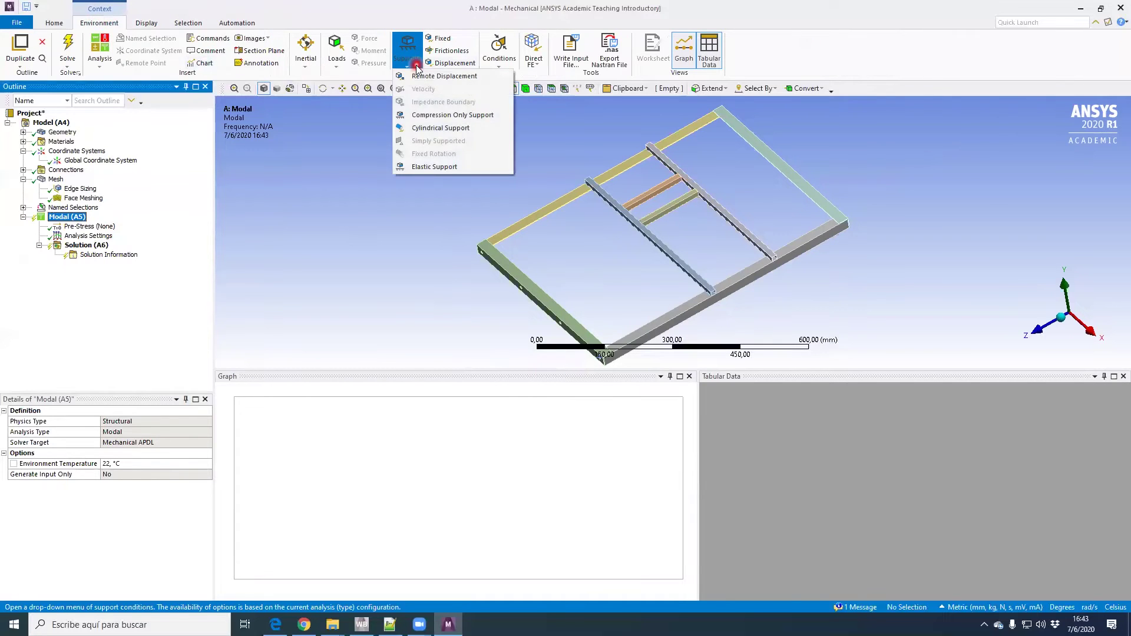
pyautogui.click(441, 128)
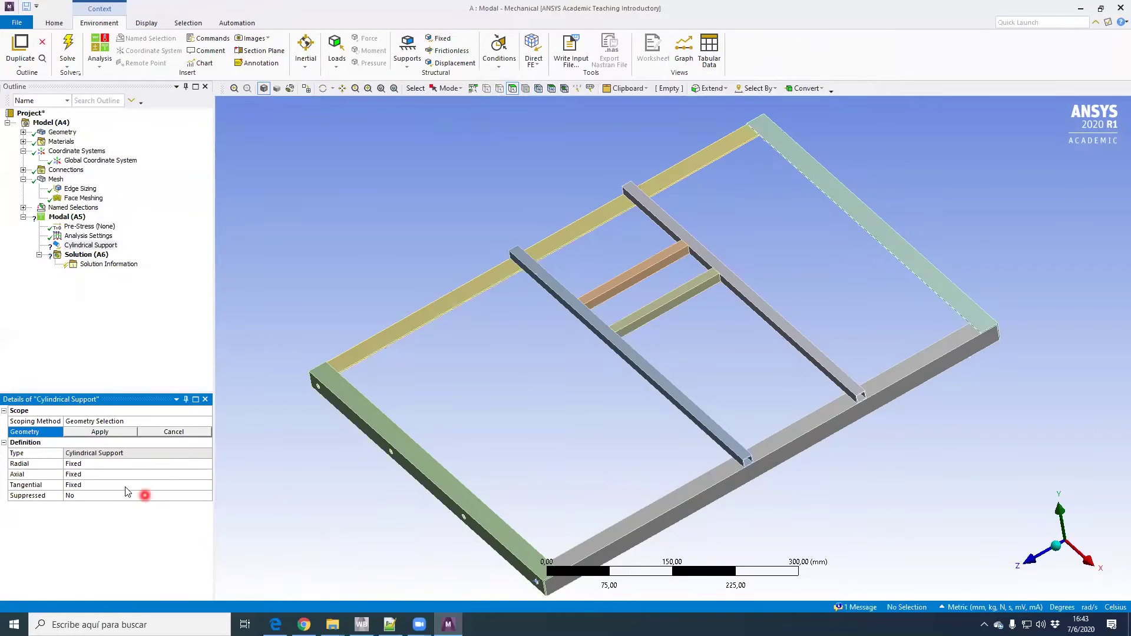
# Scope the Modal (A5) cylindrical support by named selection to 8 Agujeros
pyautogui.click(117, 421)
pyautogui.click(195, 424)
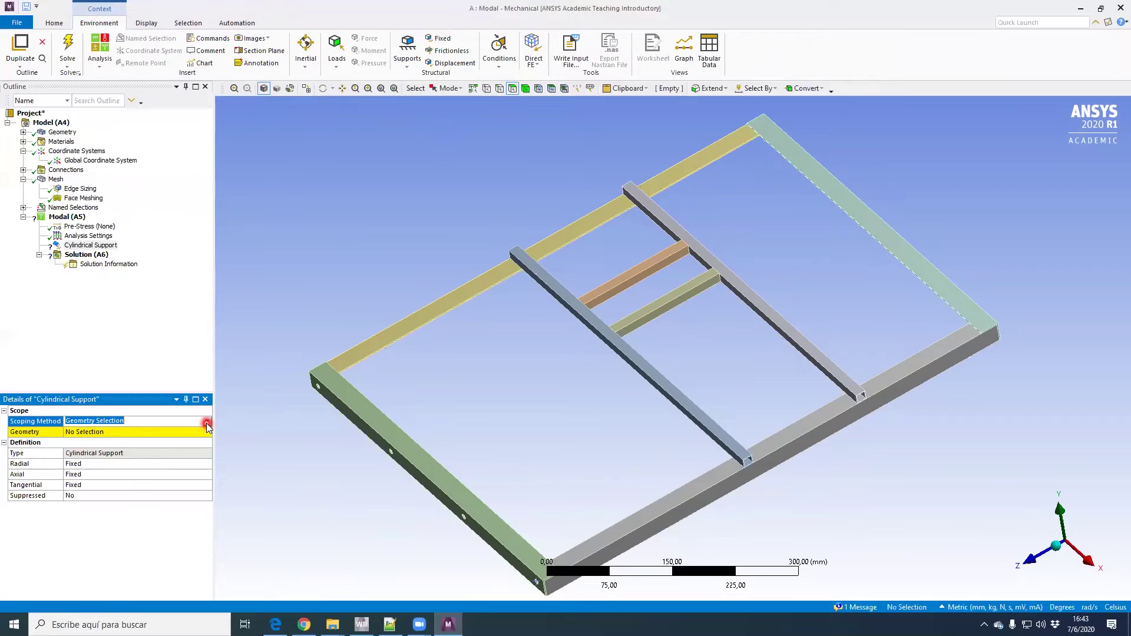
pyautogui.click(182, 441)
pyautogui.click(139, 437)
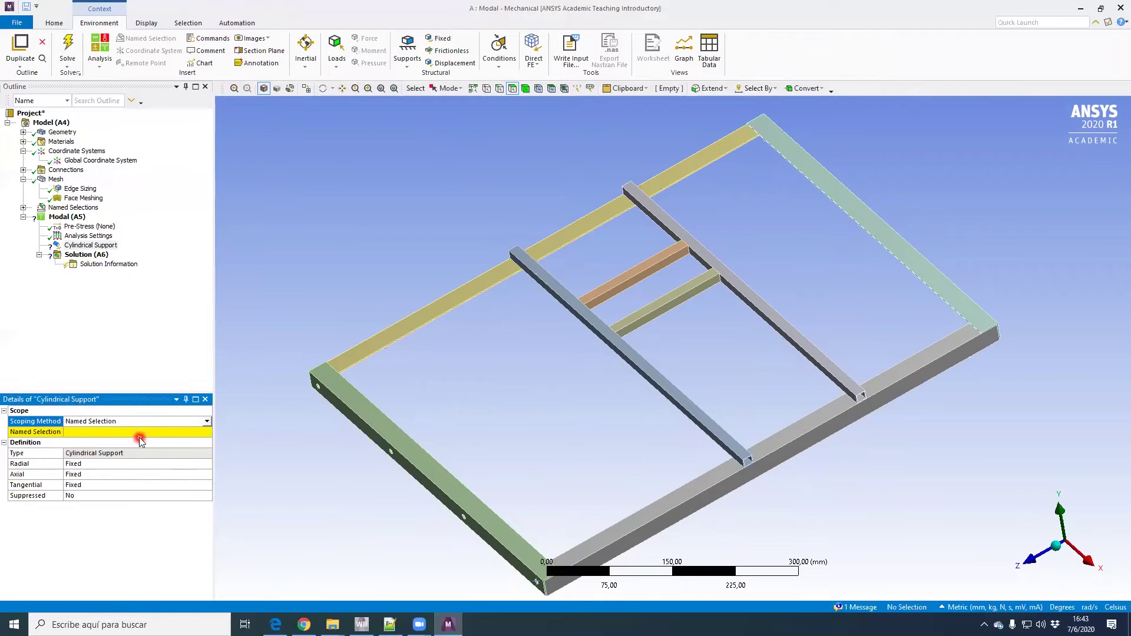
pyautogui.click(186, 431)
pyautogui.click(206, 432)
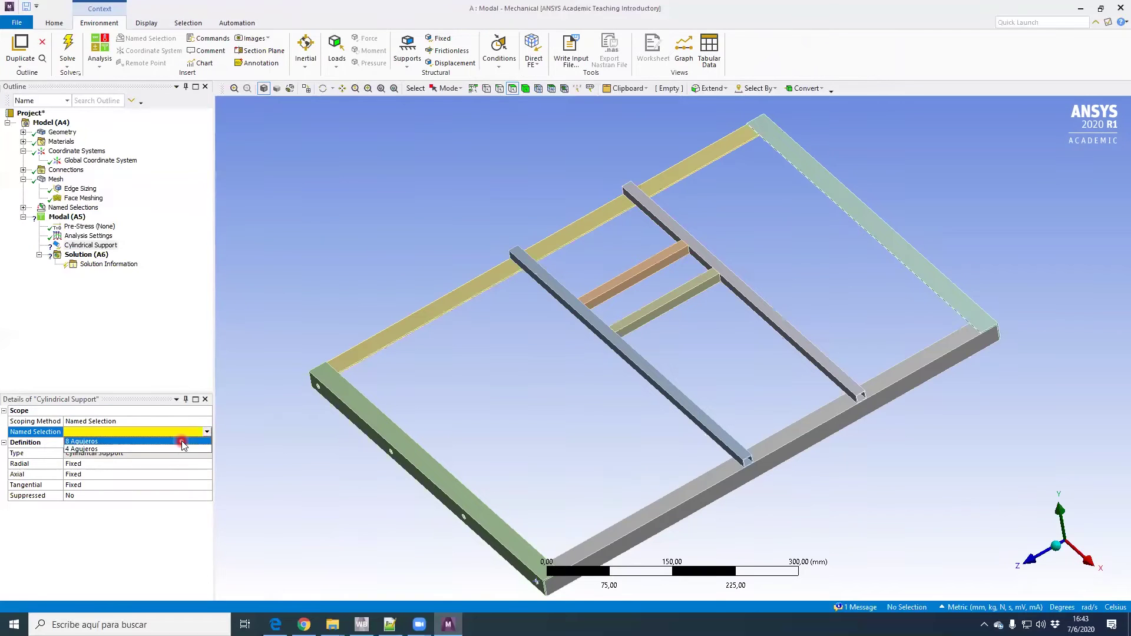
pyautogui.click(182, 441)
# Set the tangential direction of the Modal (A5) cylindrical support to Free
pyautogui.rightClick(376, 473)
pyautogui.click(337, 480)
pyautogui.scroll(-2, 344, 482)
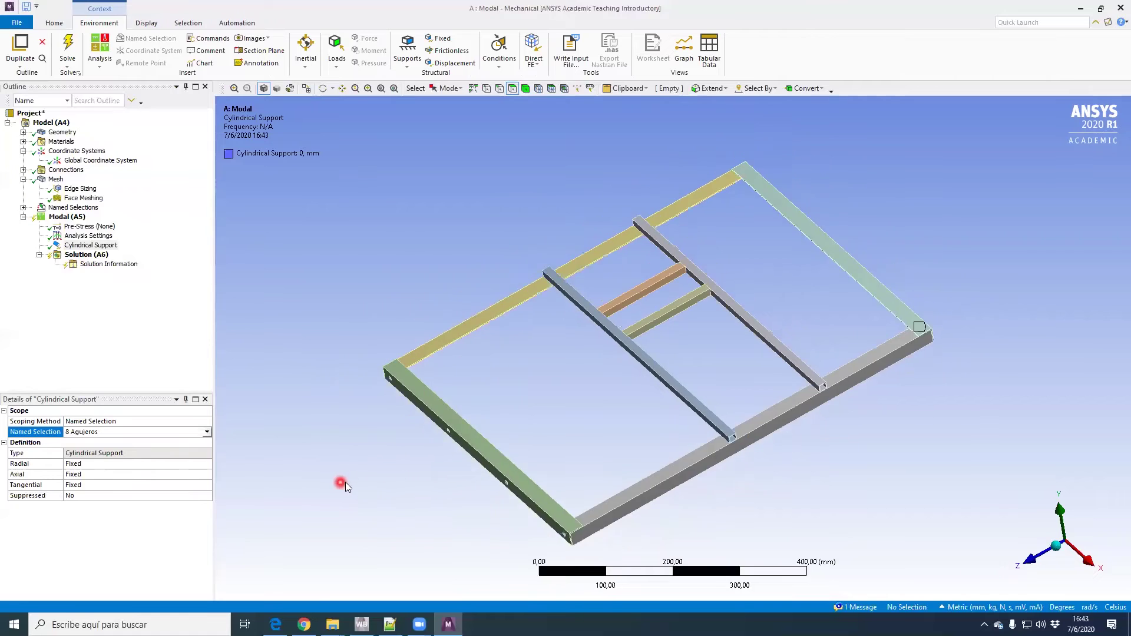
pyautogui.moveTo(345, 482); pyautogui.dragTo(375, 445, button='middle')
pyautogui.scroll(3, 270, 451)
pyautogui.scroll(2, 270, 451)
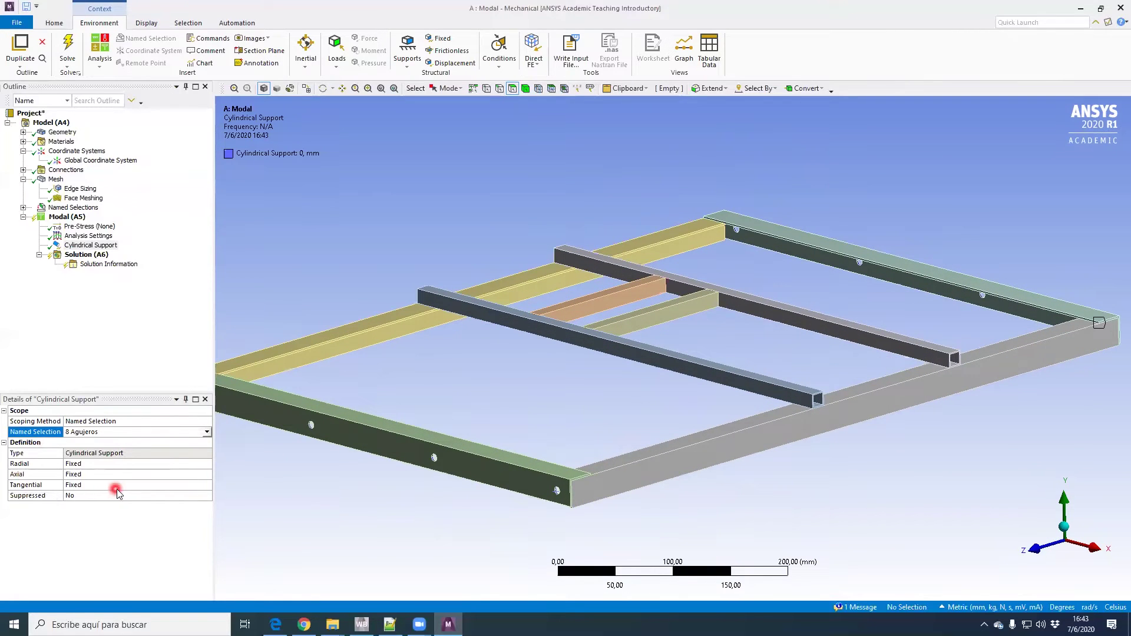
pyautogui.click(406, 66)
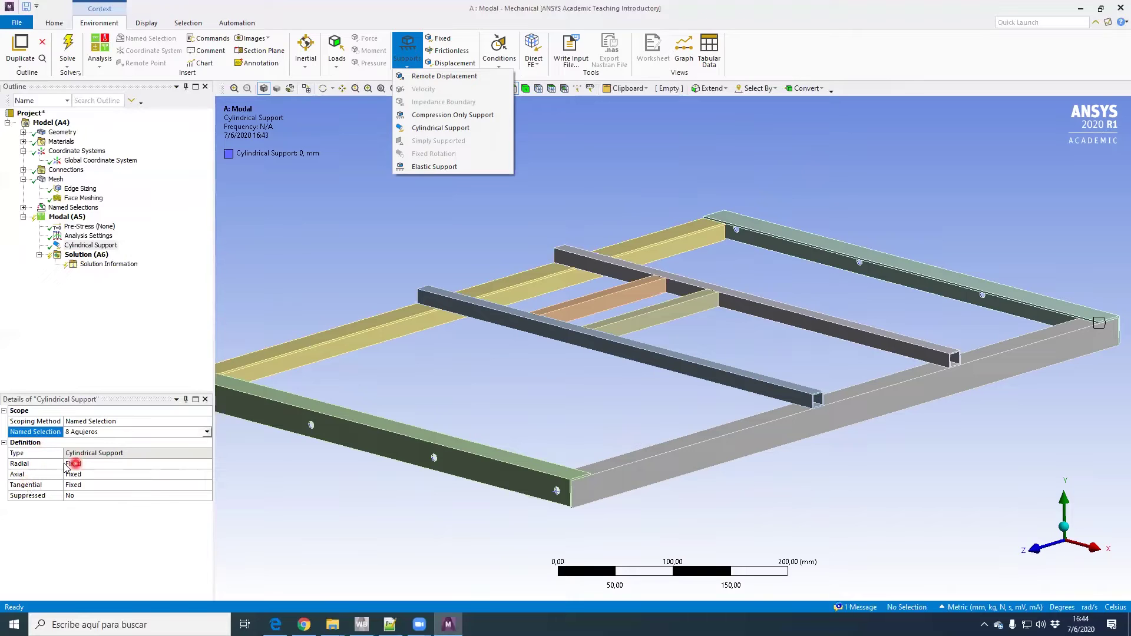
pyautogui.click(97, 485)
pyautogui.click(206, 485)
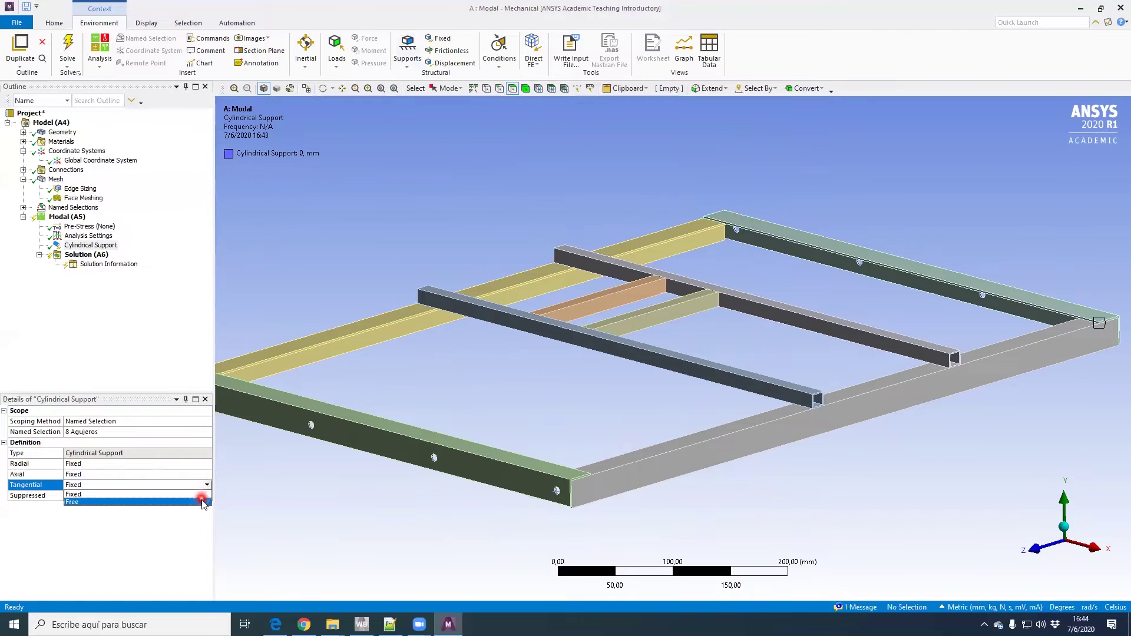
pyautogui.click(201, 502)
pyautogui.moveTo(414, 343); pyautogui.dragTo(512, 318, button='middle')
pyautogui.click(63, 309)
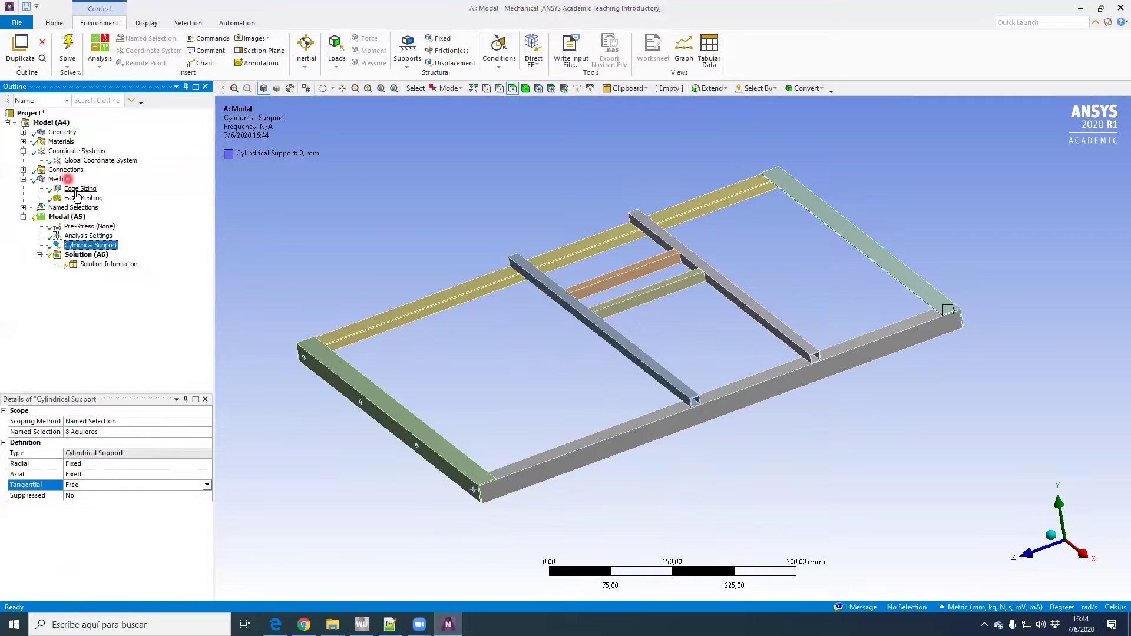
# Add a second Modal analysis to the same model
pyautogui.click(78, 218)
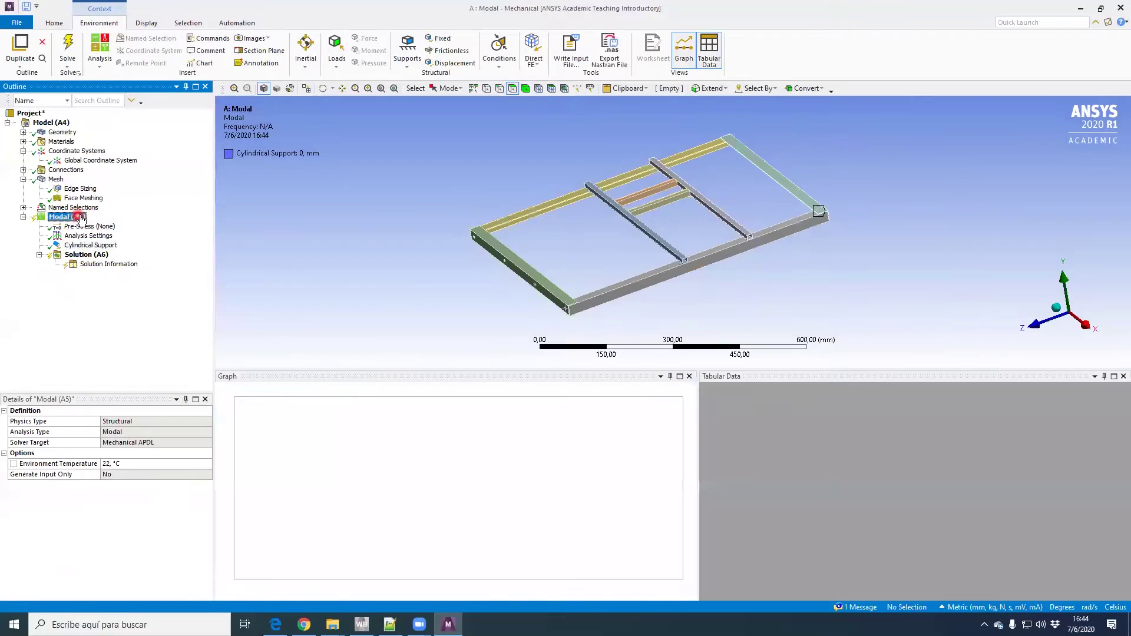
pyautogui.click(100, 43)
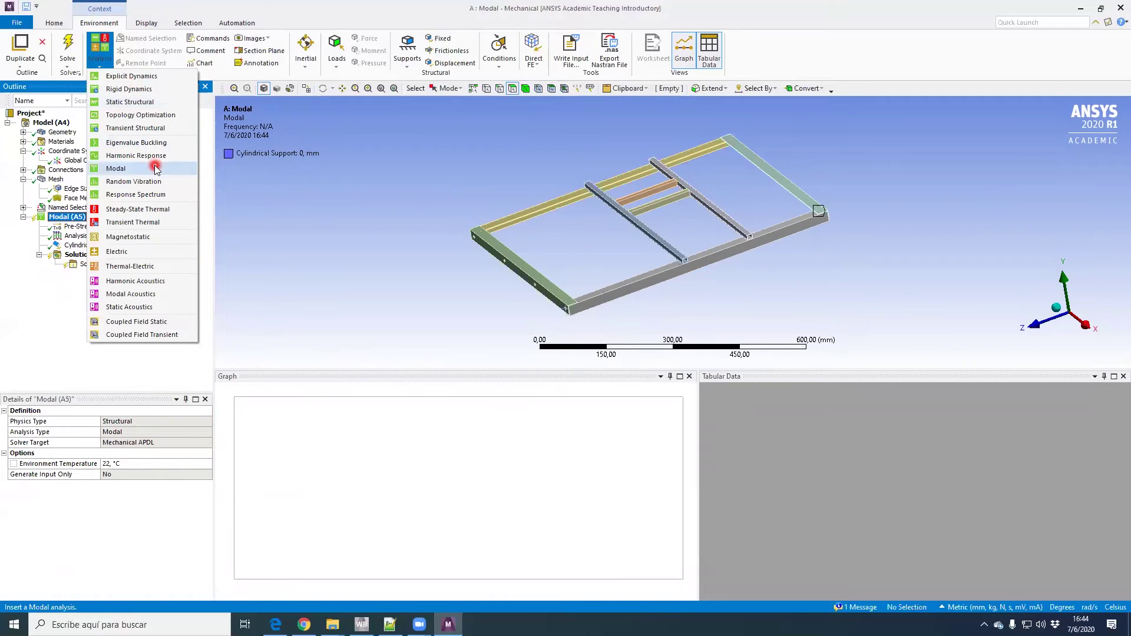
pyautogui.click(117, 169)
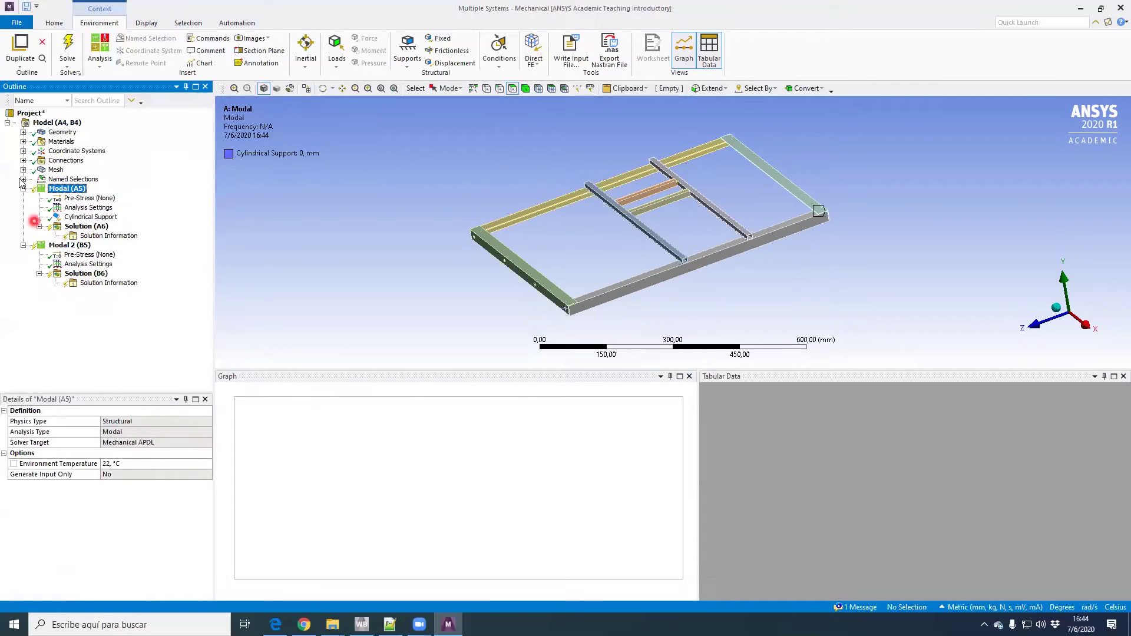
# Insert a cylindrical support in the Modal 2 (B5) analysis
pyautogui.click(83, 248)
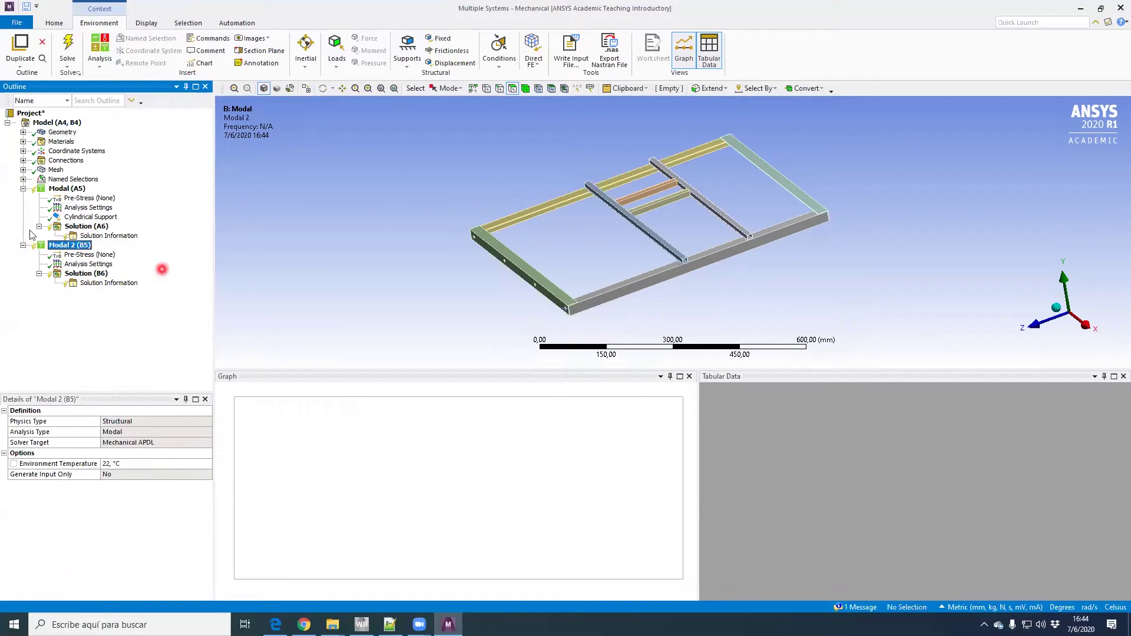
pyautogui.click(82, 180)
pyautogui.click(407, 53)
pyautogui.click(463, 127)
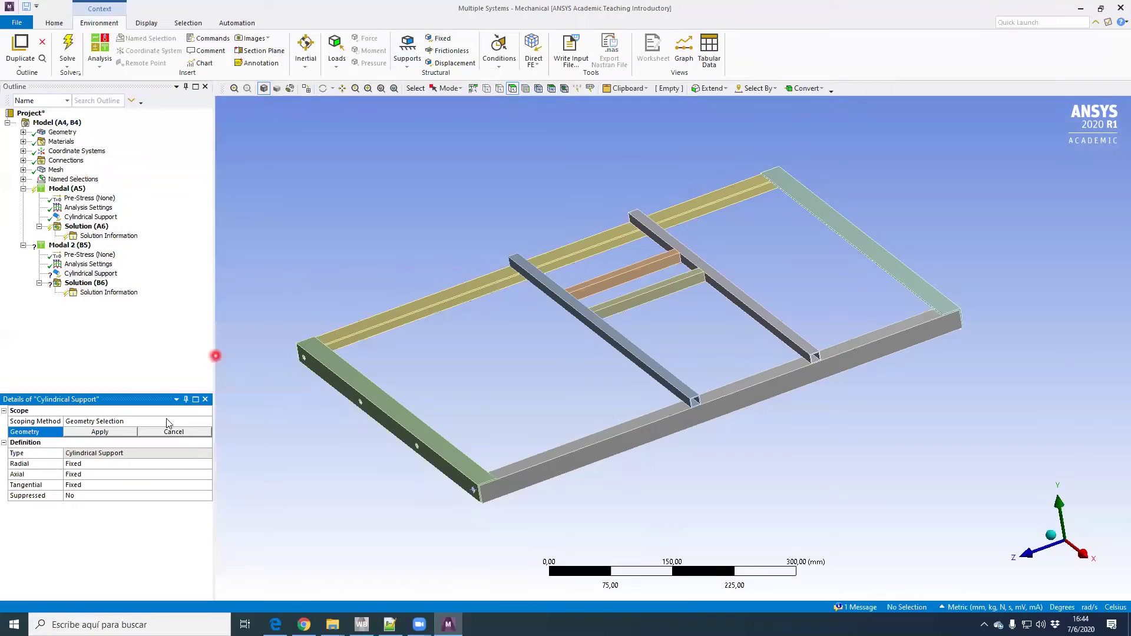
# Scope the Modal 2 cylindrical support by named selection to 4 Agujeros
pyautogui.click(207, 422)
pyautogui.click(208, 436)
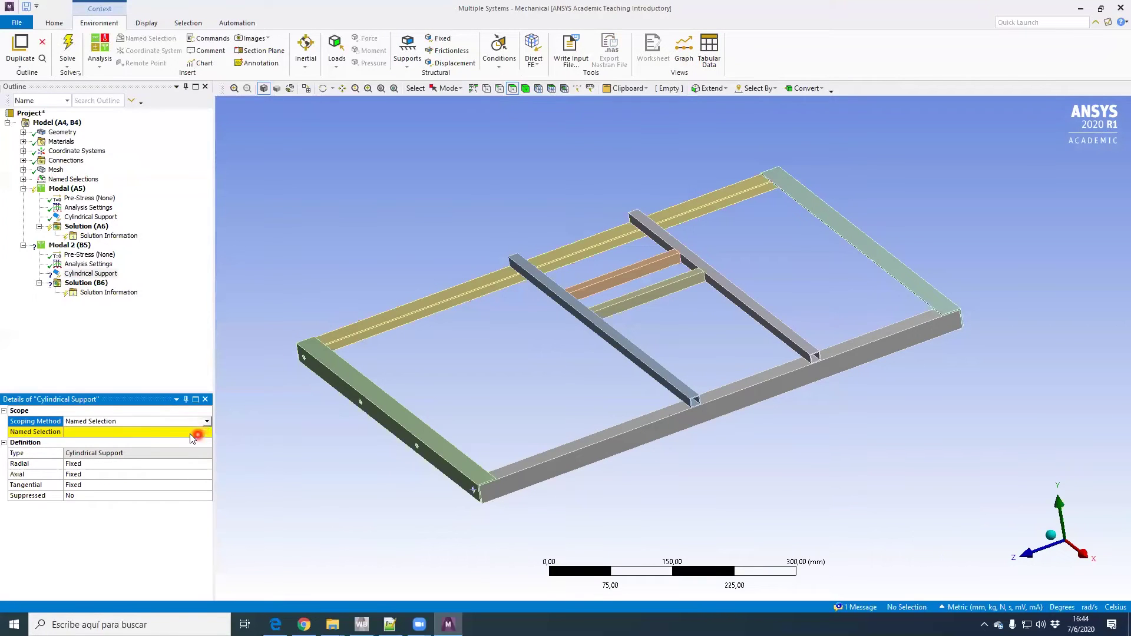
pyautogui.click(208, 433)
pyautogui.click(209, 433)
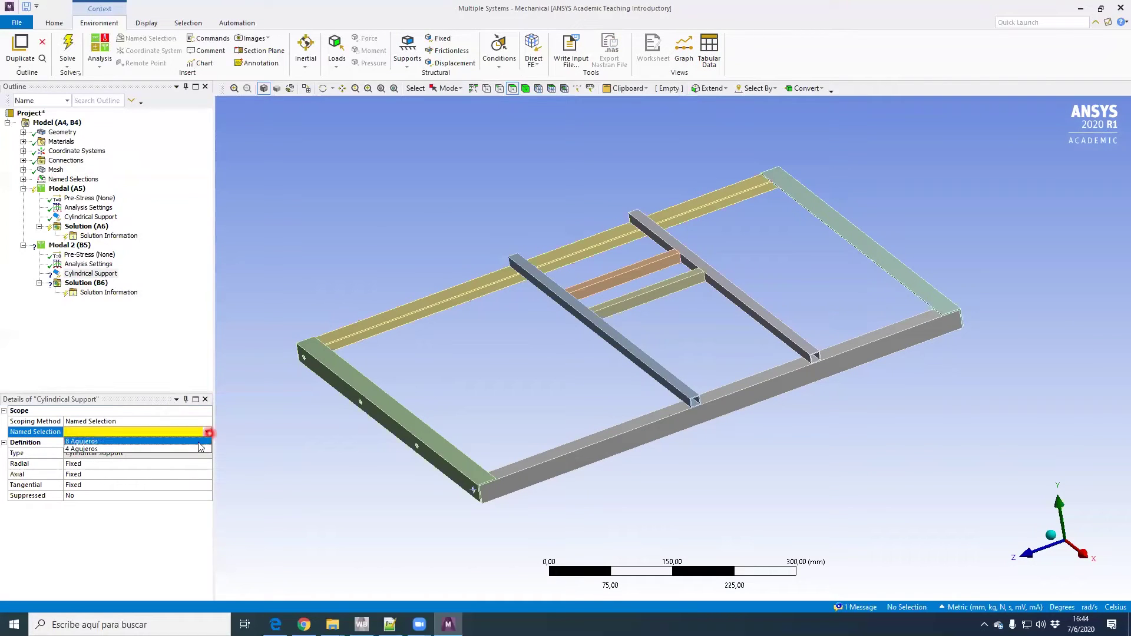
pyautogui.click(197, 449)
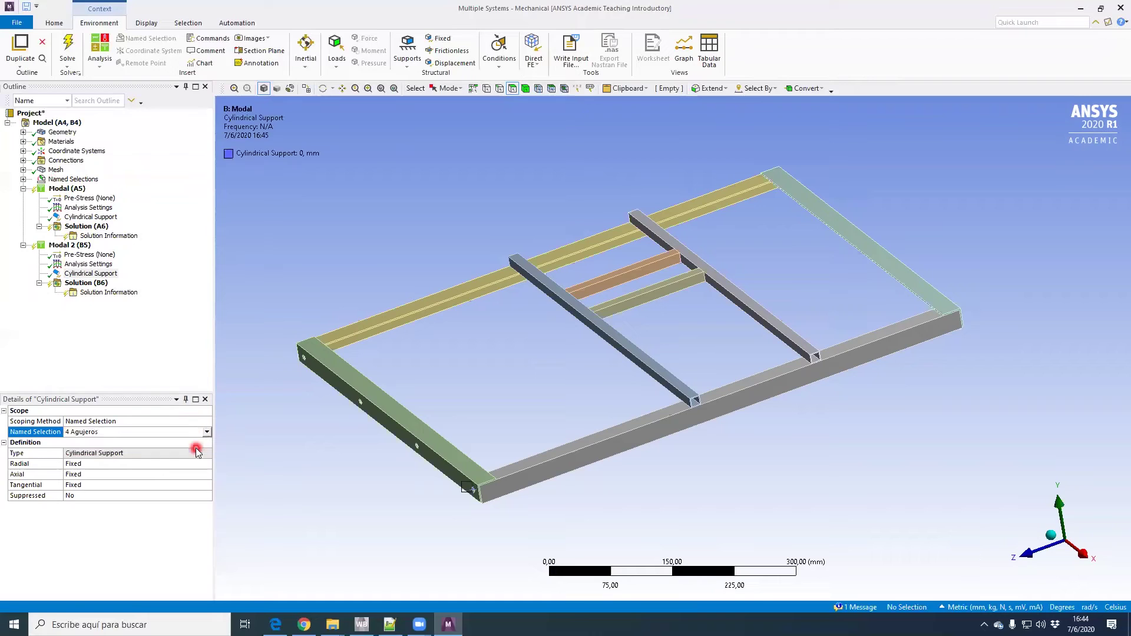
# Set the tangential direction of the Modal 2 cylindrical support to Free
pyautogui.click(108, 485)
pyautogui.click(207, 485)
pyautogui.click(197, 502)
pyautogui.click(164, 349)
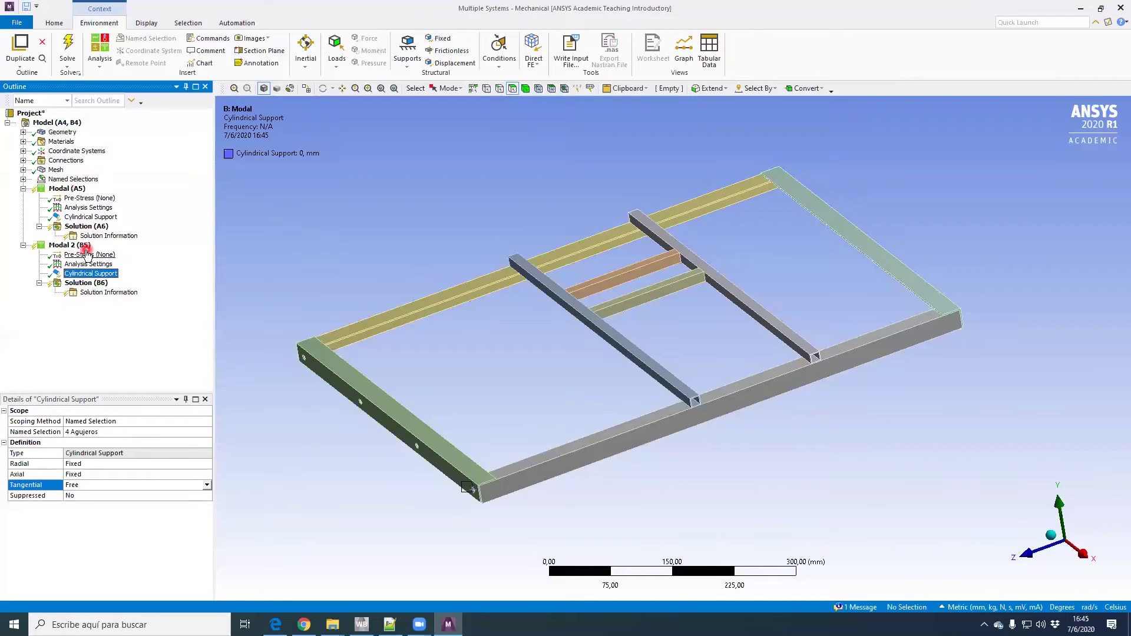
# Solve the whole model with both modal analyses, allowing the PMI proxy for Hydra Process manager through the Windows firewall
pyautogui.click(73, 123)
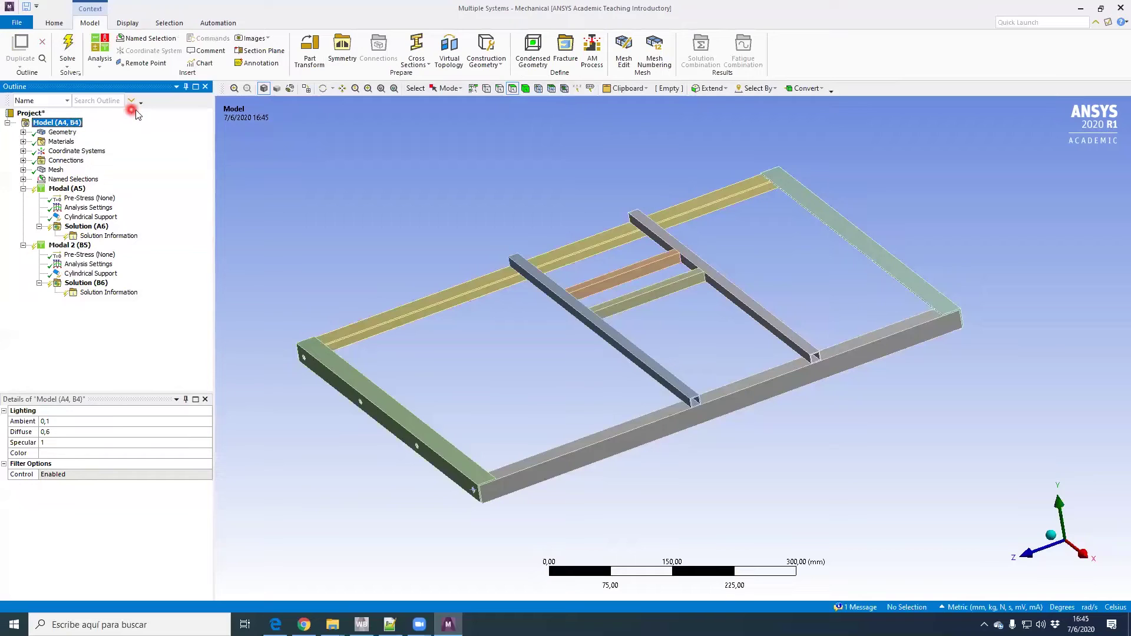
pyautogui.click(68, 42)
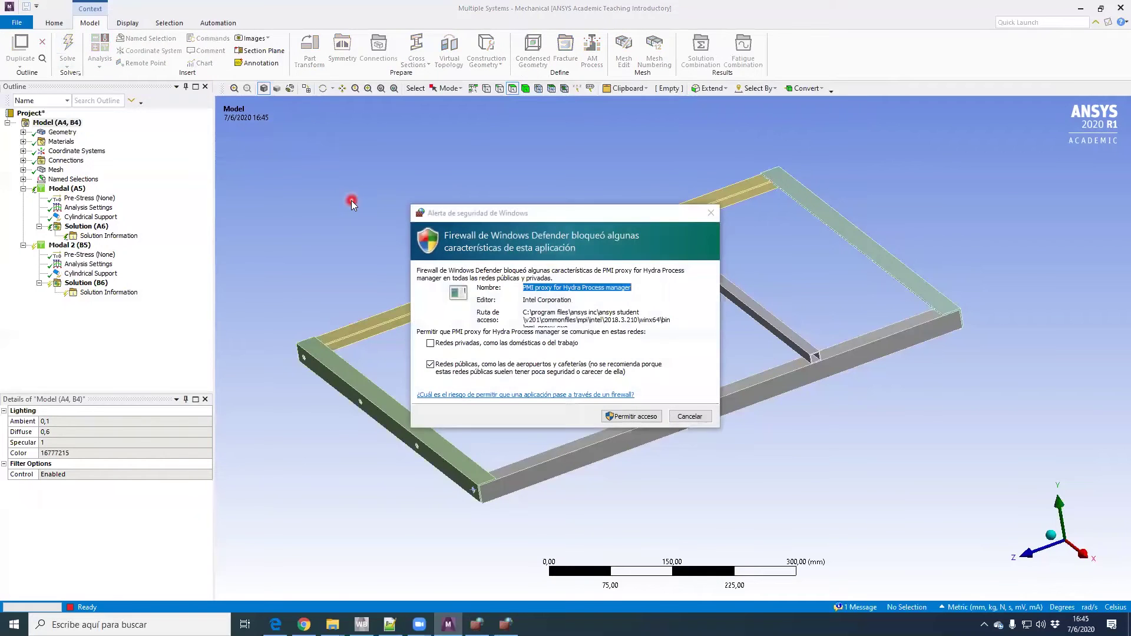
pyautogui.click(645, 419)
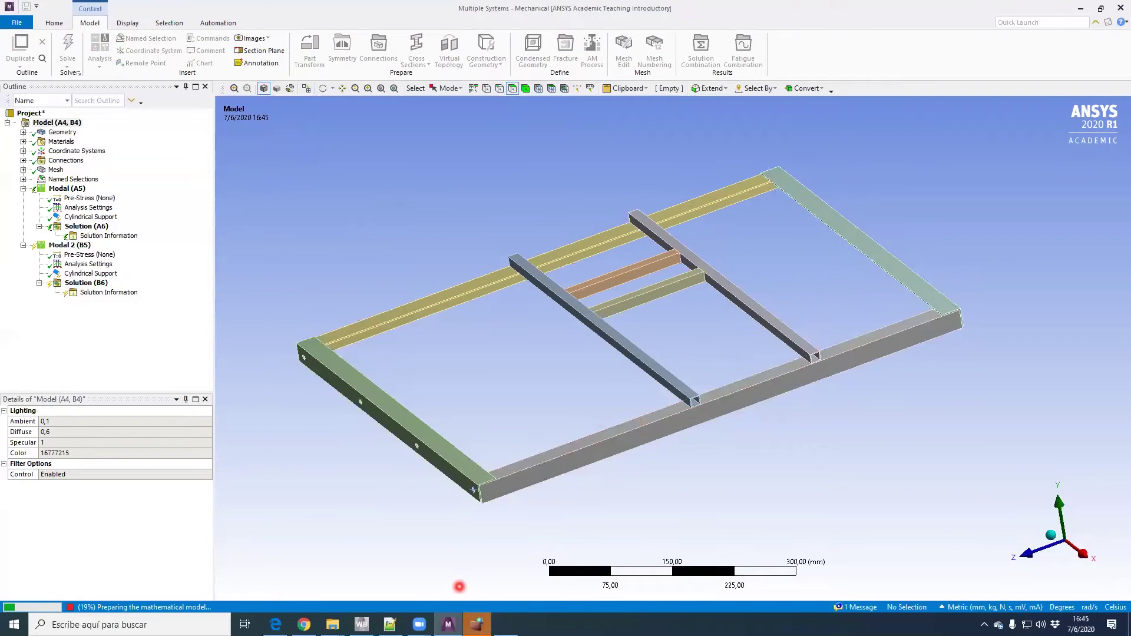
# Display the natural frequencies of the first modal analysis, Solution (A6)
pyautogui.click(641, 419)
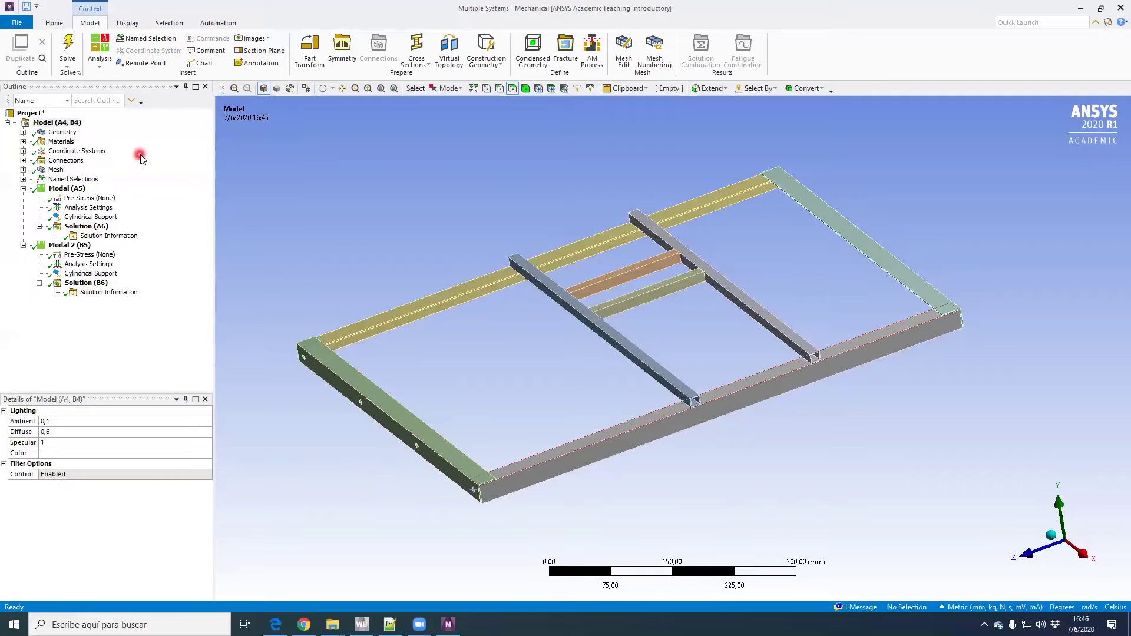
pyautogui.click(23, 245)
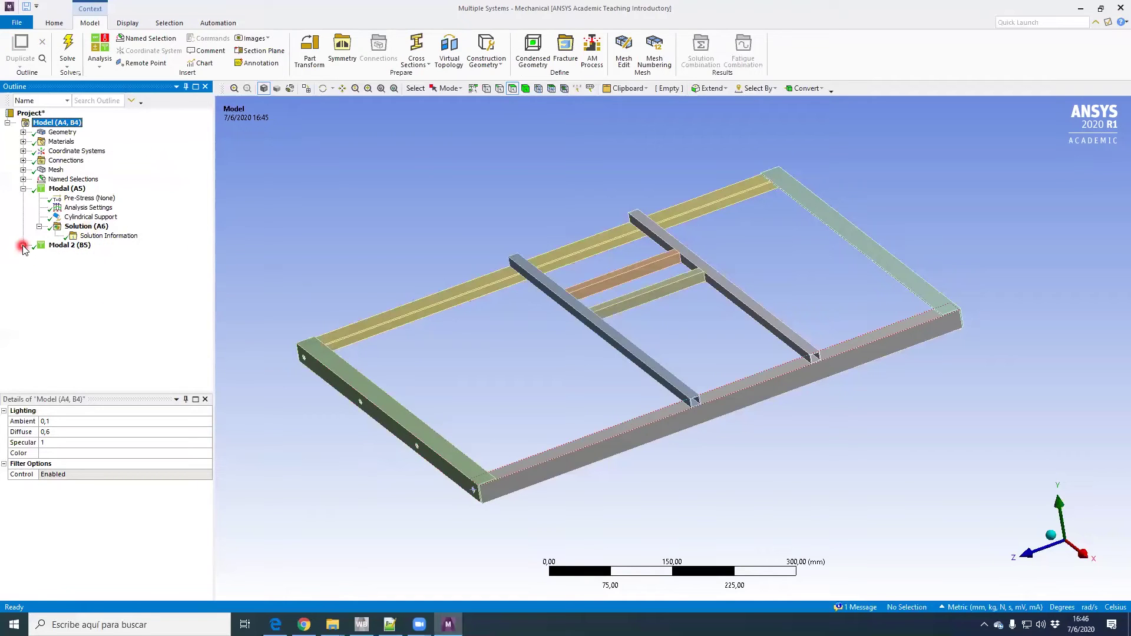
pyautogui.click(23, 244)
pyautogui.click(79, 188)
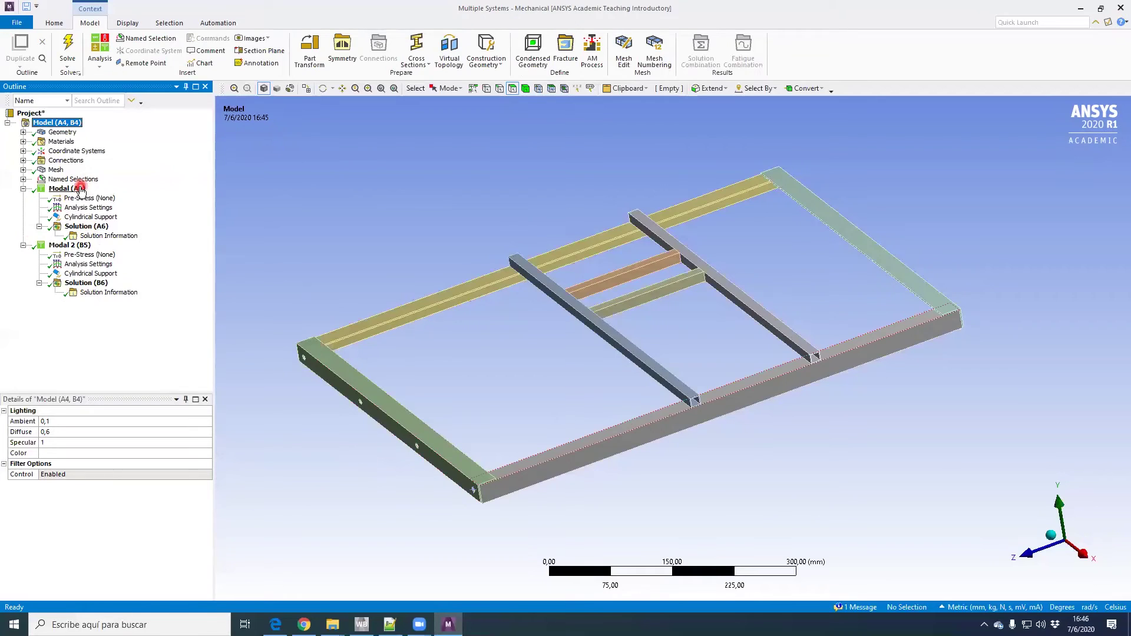
pyautogui.click(98, 229)
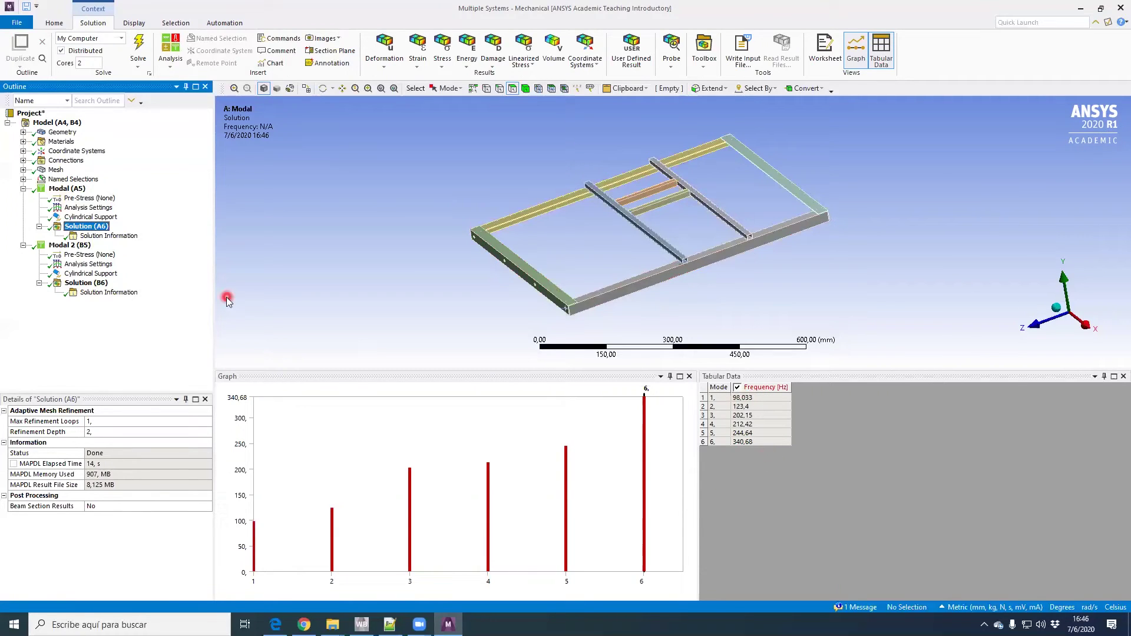
# Check the number of modes and the range-limit option in the Modal (A5) analysis settings
pyautogui.click(87, 208)
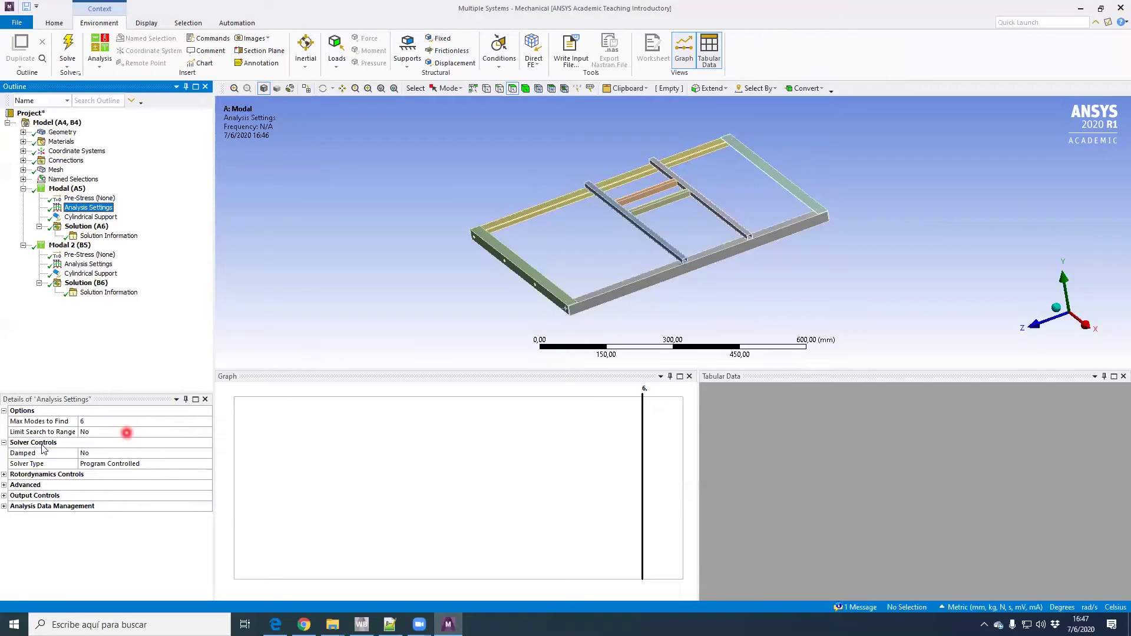
pyautogui.click(95, 432)
pyautogui.click(189, 431)
# Create mode shape results for all six modes of Solution (A6) from the frequency graph
pyautogui.click(87, 226)
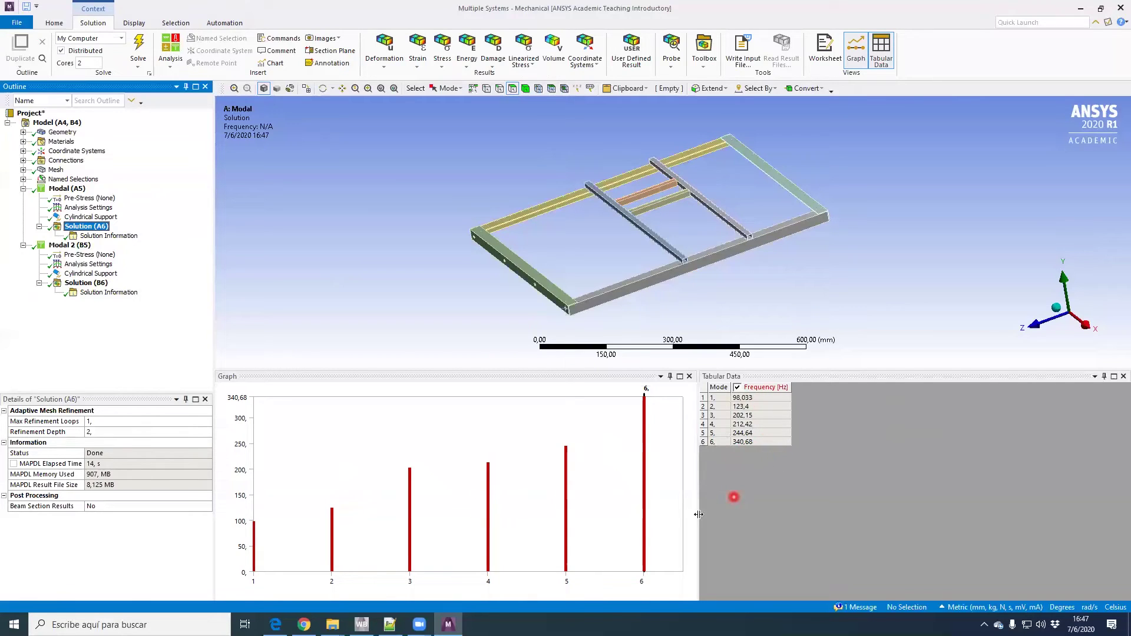
pyautogui.rightClick(360, 451)
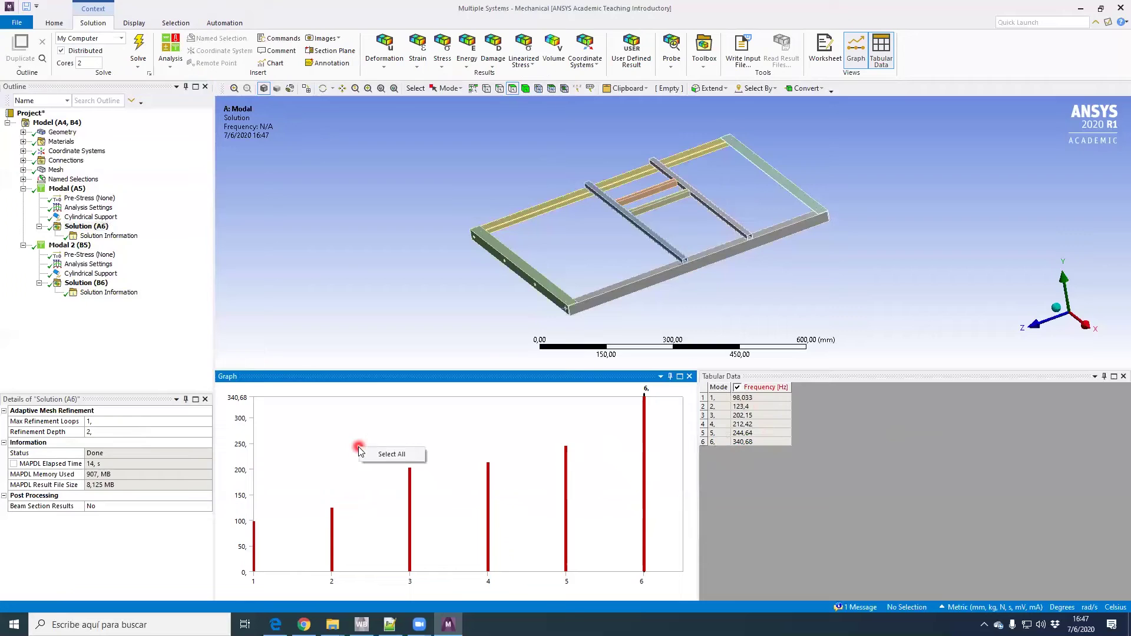
pyautogui.click(376, 453)
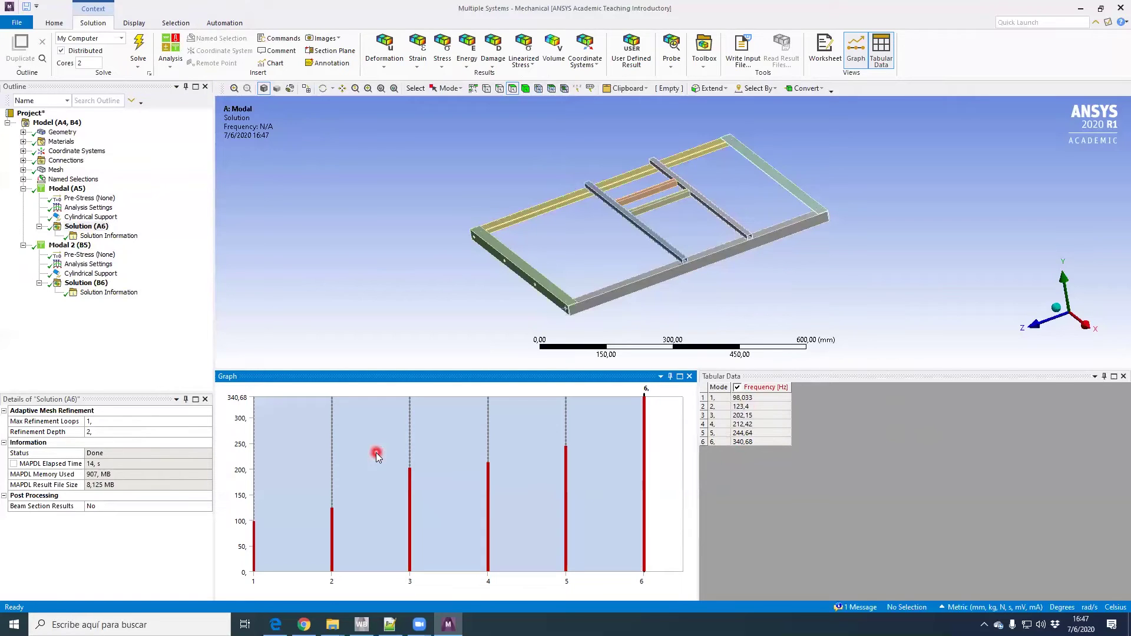
pyautogui.rightClick(375, 452)
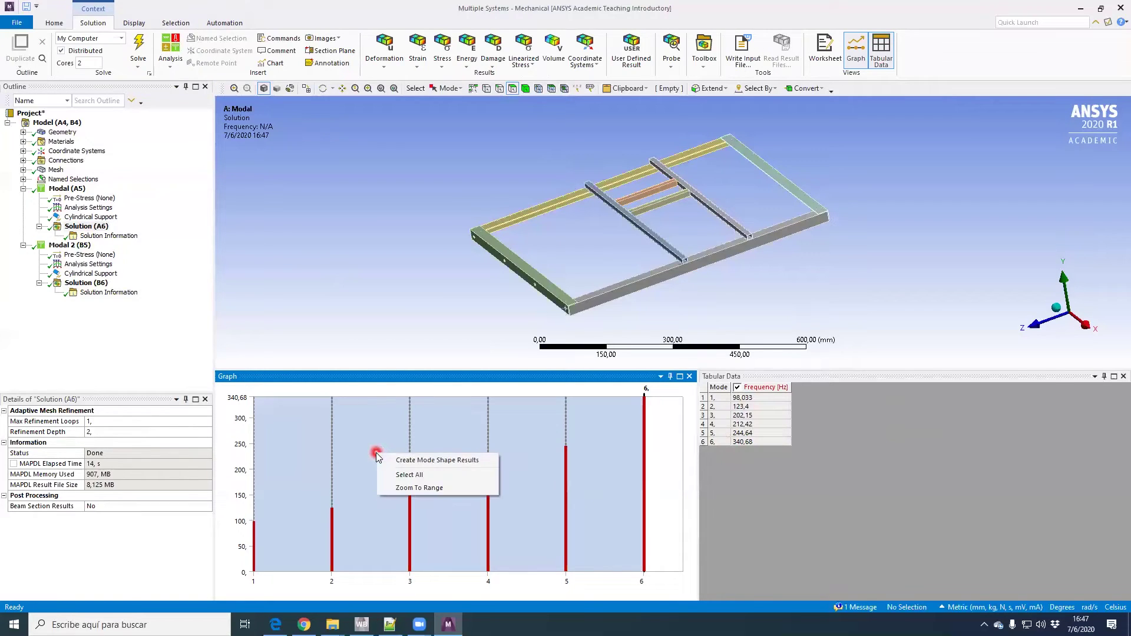
pyautogui.click(429, 461)
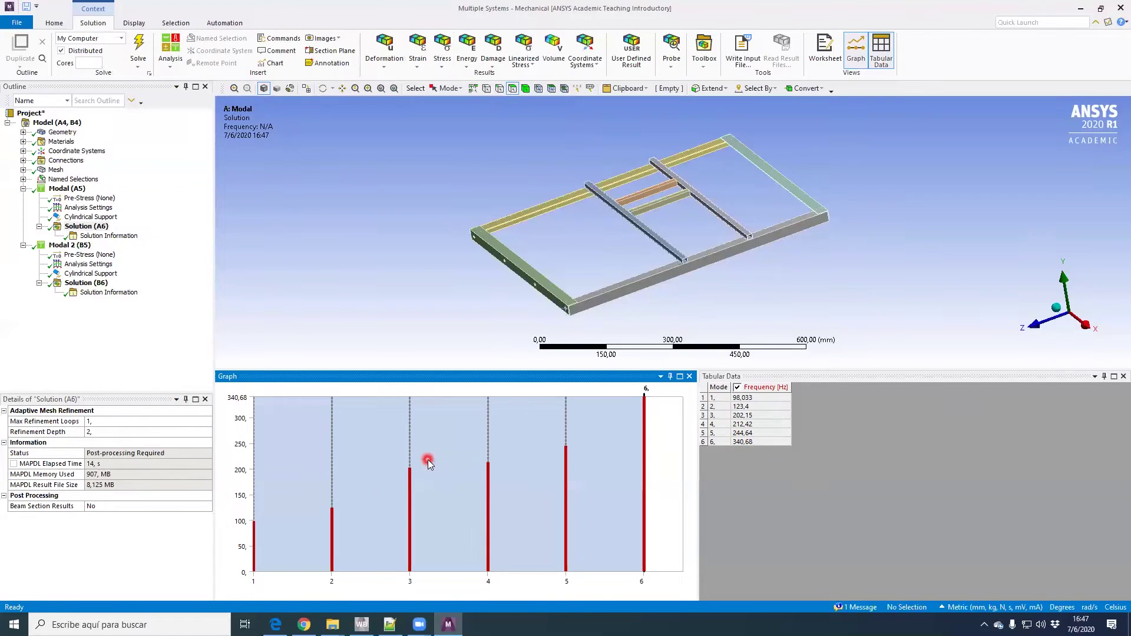
pyautogui.click(80, 227)
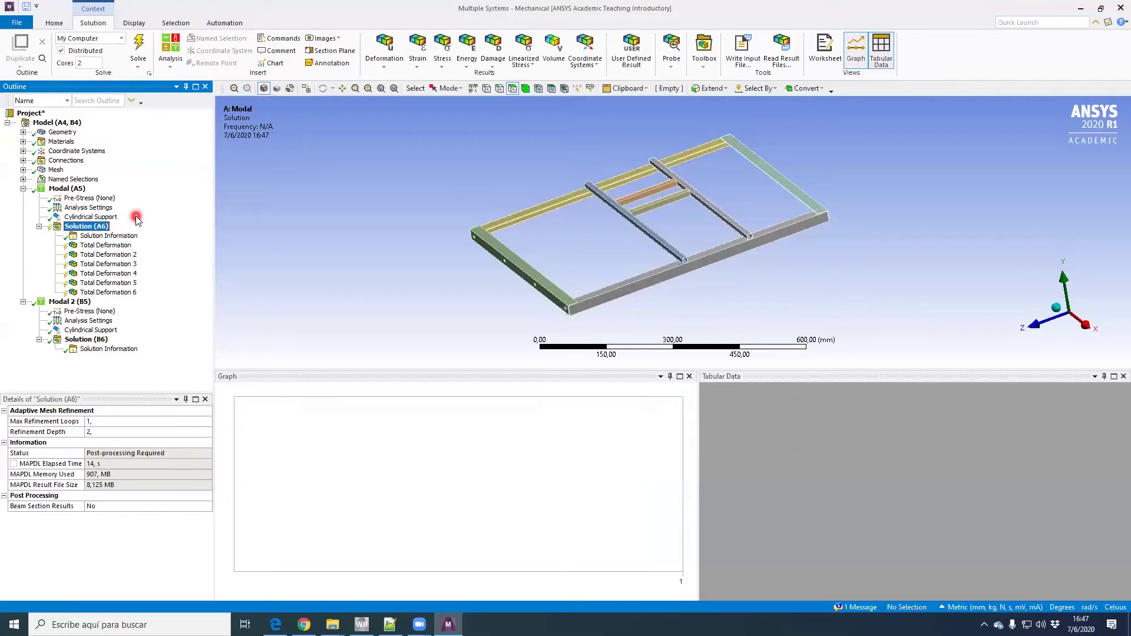
# Create mode shape results for all six modes of Solution (B6) from the frequency graph
pyautogui.click(85, 340)
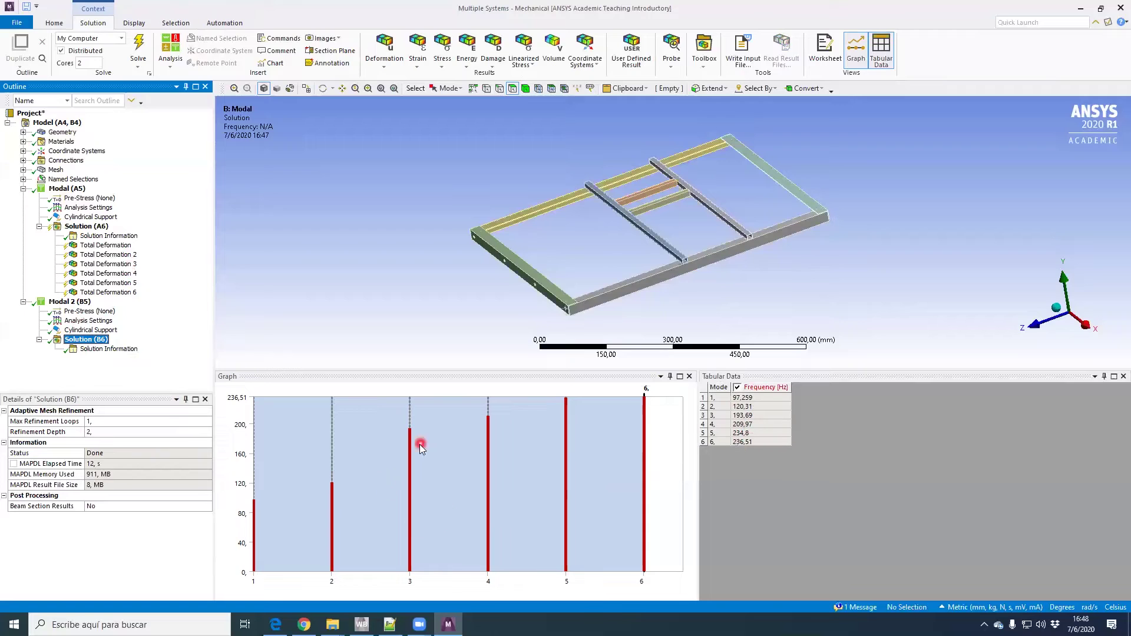
pyautogui.rightClick(372, 450)
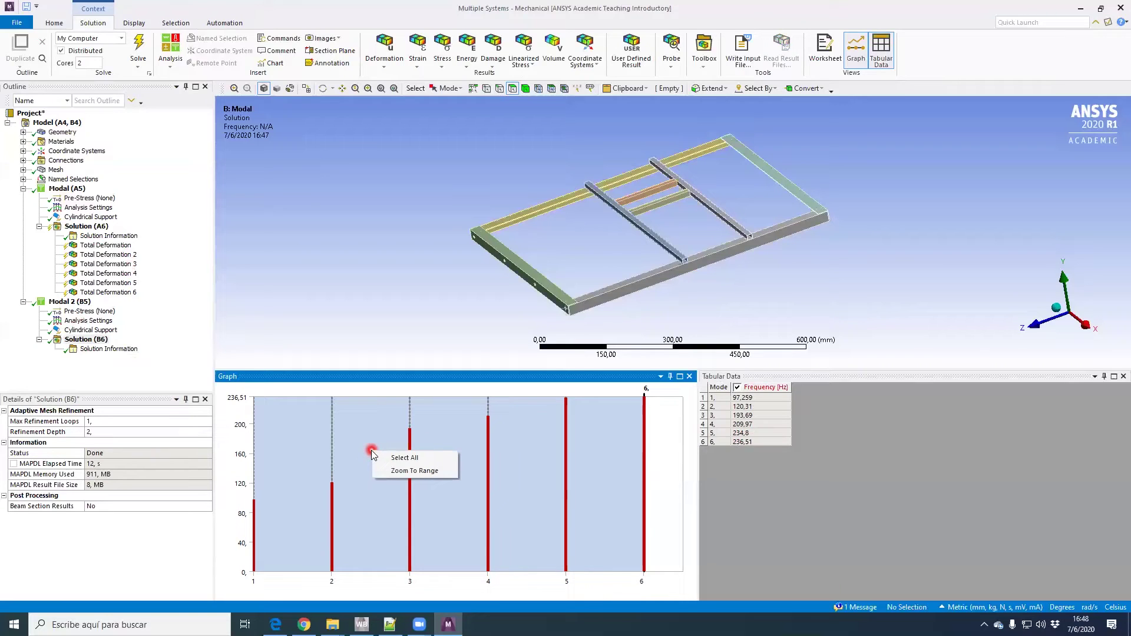
pyautogui.click(398, 458)
pyautogui.rightClick(397, 458)
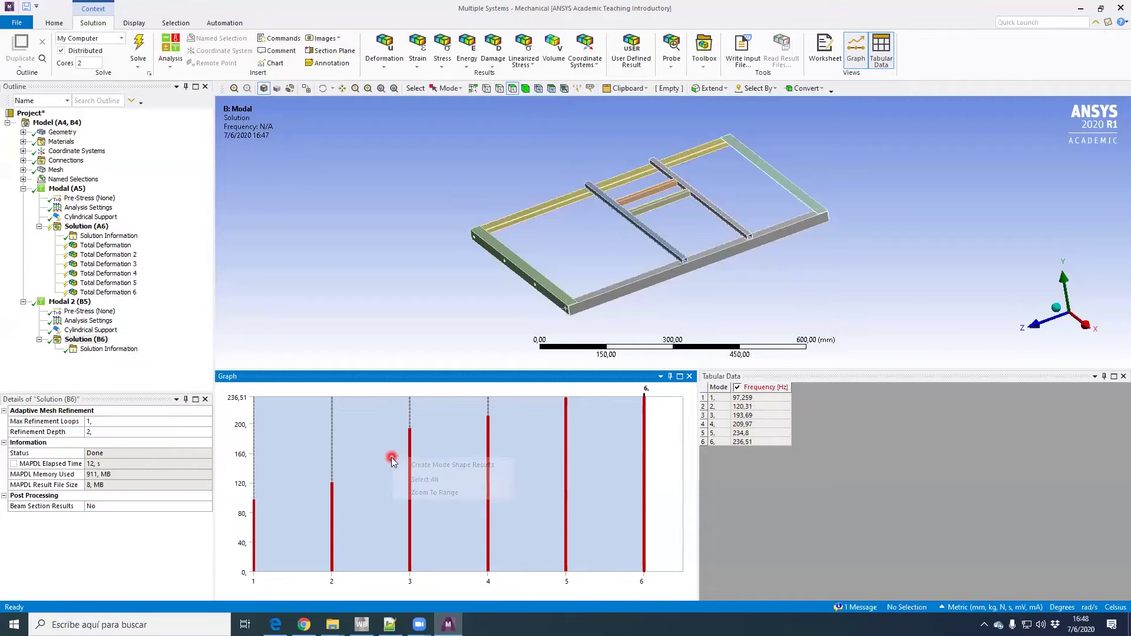
pyautogui.click(422, 466)
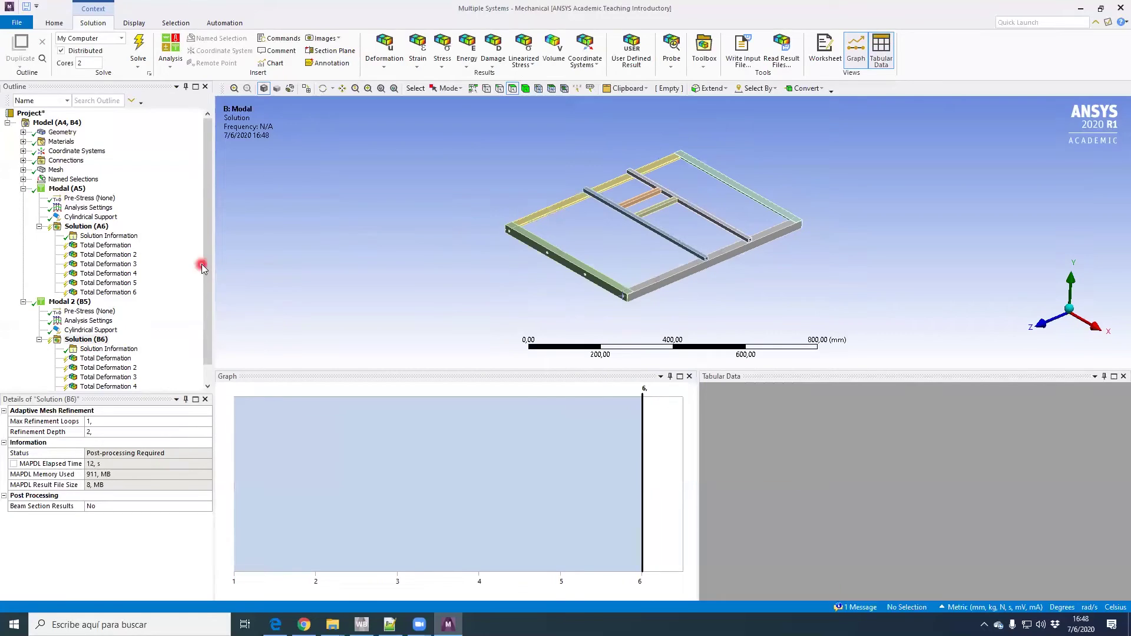
pyautogui.moveTo(207, 297); pyautogui.dragTo(208, 313)
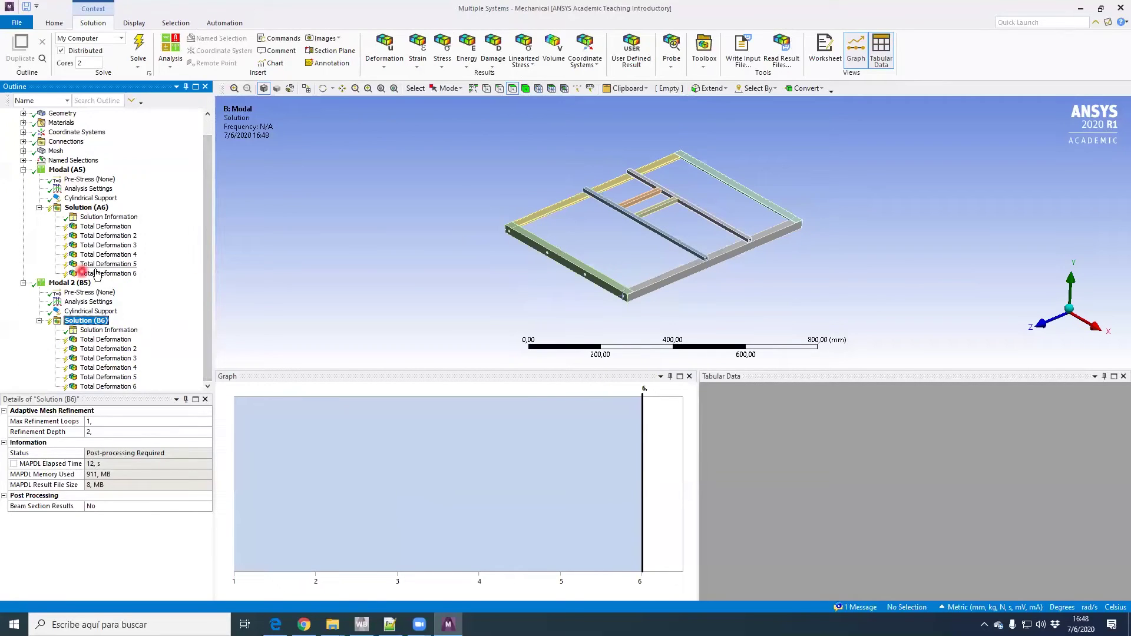
# Solve the whole model to evaluate the total deformation results of both modal analyses
pyautogui.scroll(1, 92, 228)
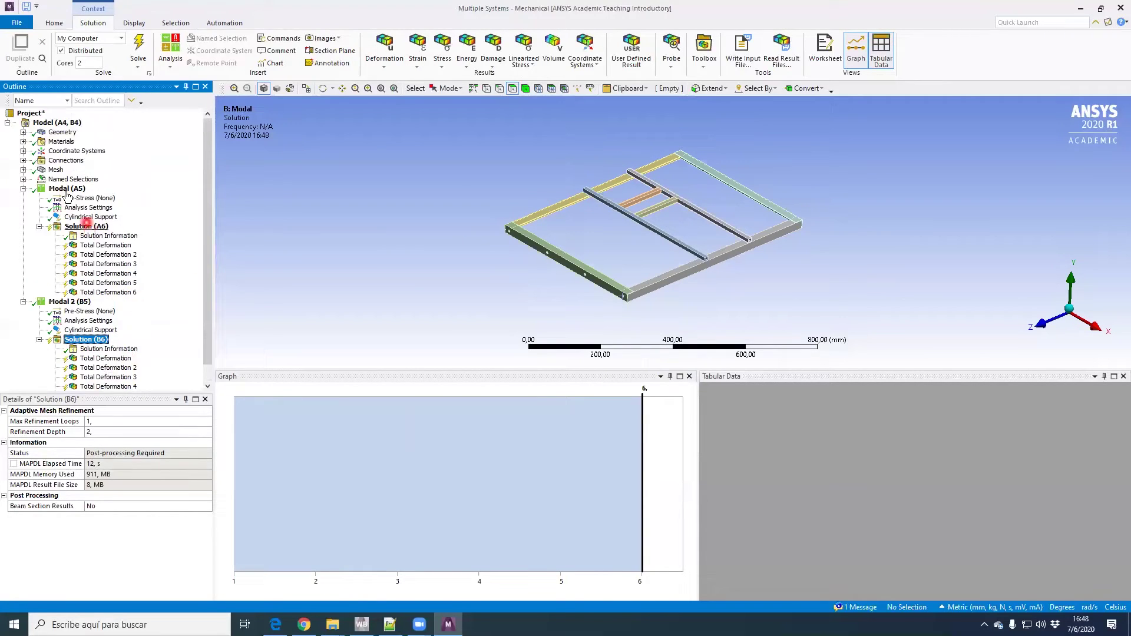
pyautogui.click(33, 123)
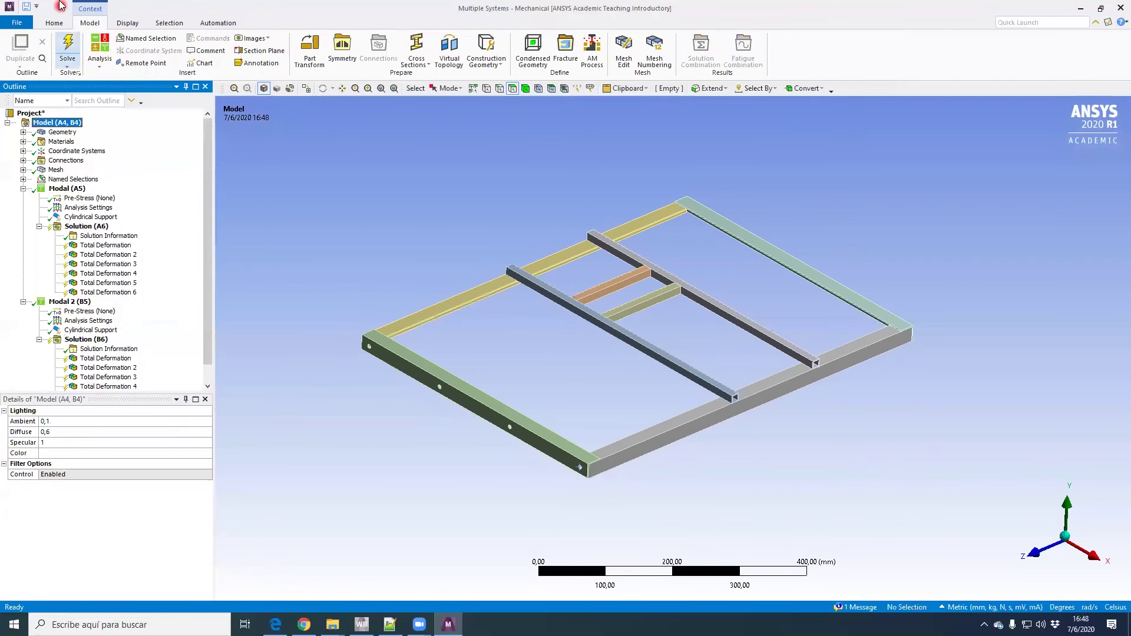
pyautogui.click(175, 191)
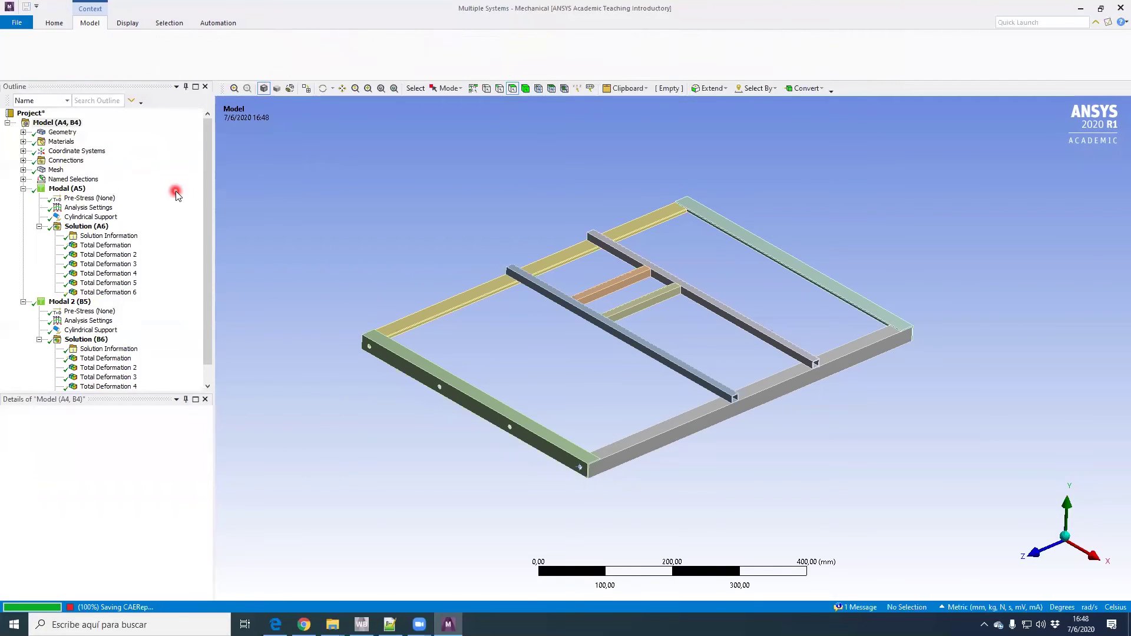
pyautogui.scroll(-1, 197, 258)
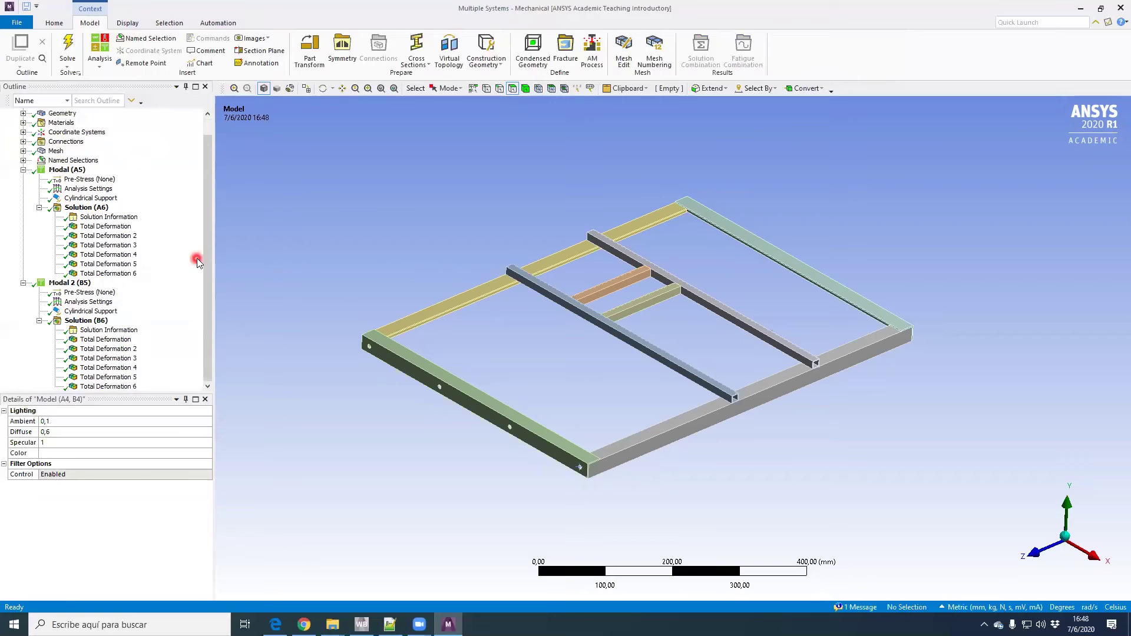
pyautogui.click(211, 303)
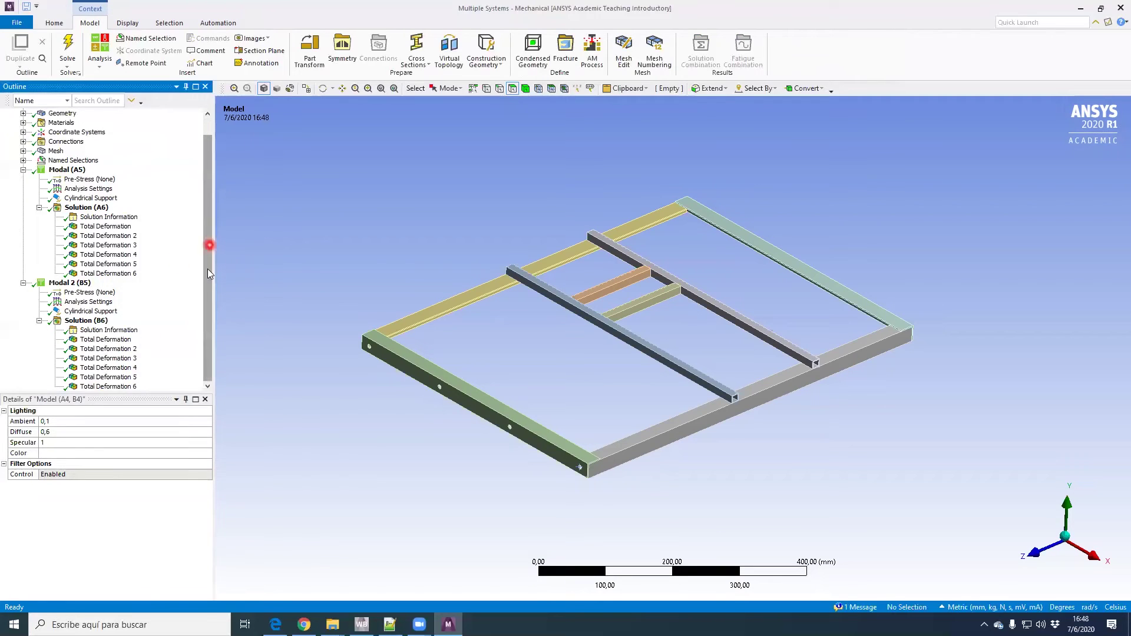
# Insert a chart comparing the frequencies of Solution (A6) and Solution (B6)
pyautogui.click(87, 208)
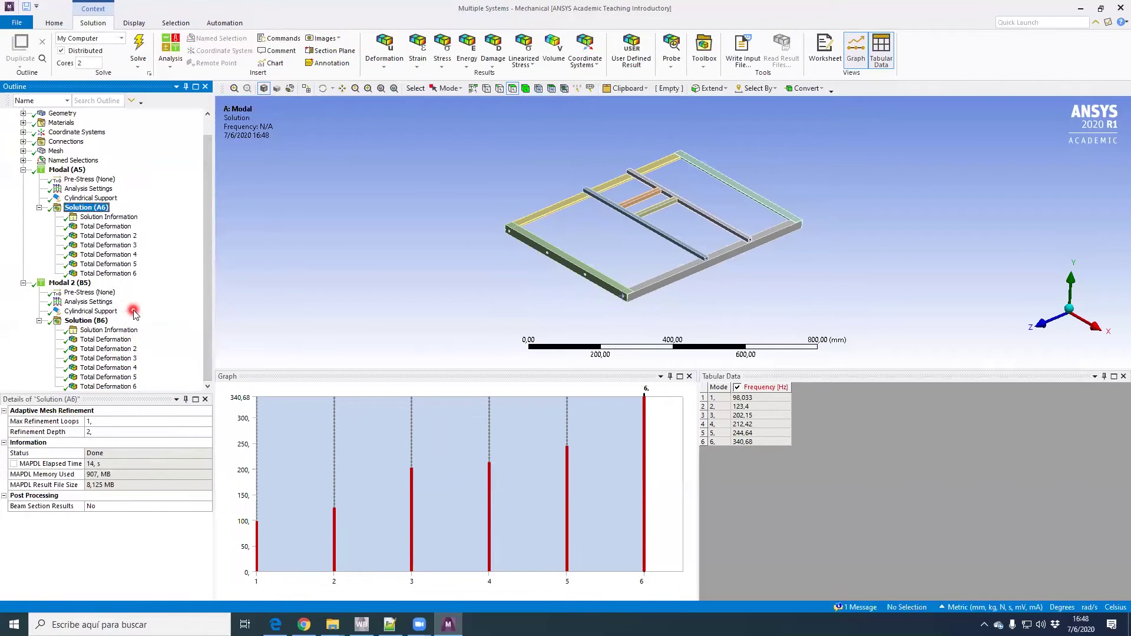
pyautogui.keyDown('ctrl'); pyautogui.click(97, 322); pyautogui.keyUp('ctrl')
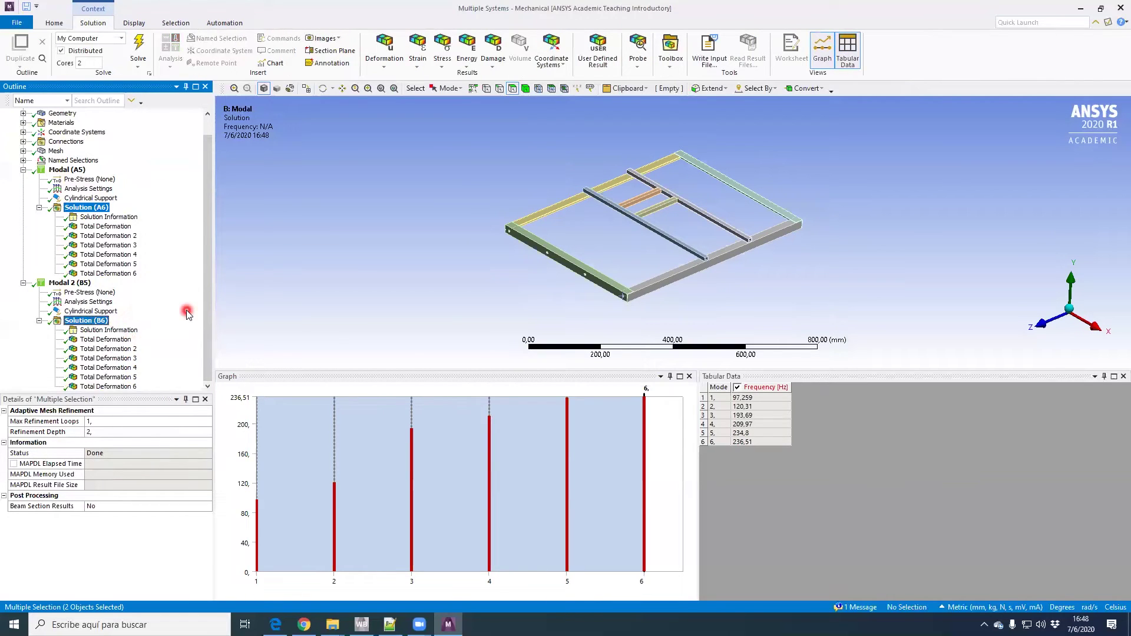
pyautogui.click(275, 63)
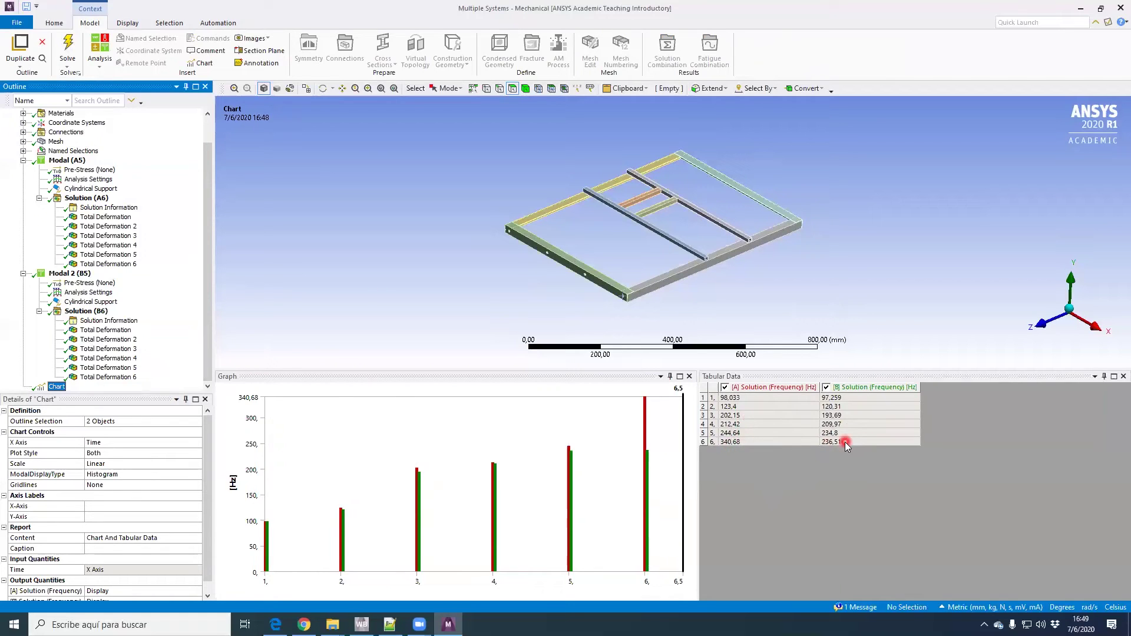
# Display the Total Deformation result for mode 1 of Solution (A6) and examine the deformed frame
pyautogui.moveTo(522, 181); pyautogui.dragTo(613, 265, button='middle')
pyautogui.scroll(3, 581, 288)
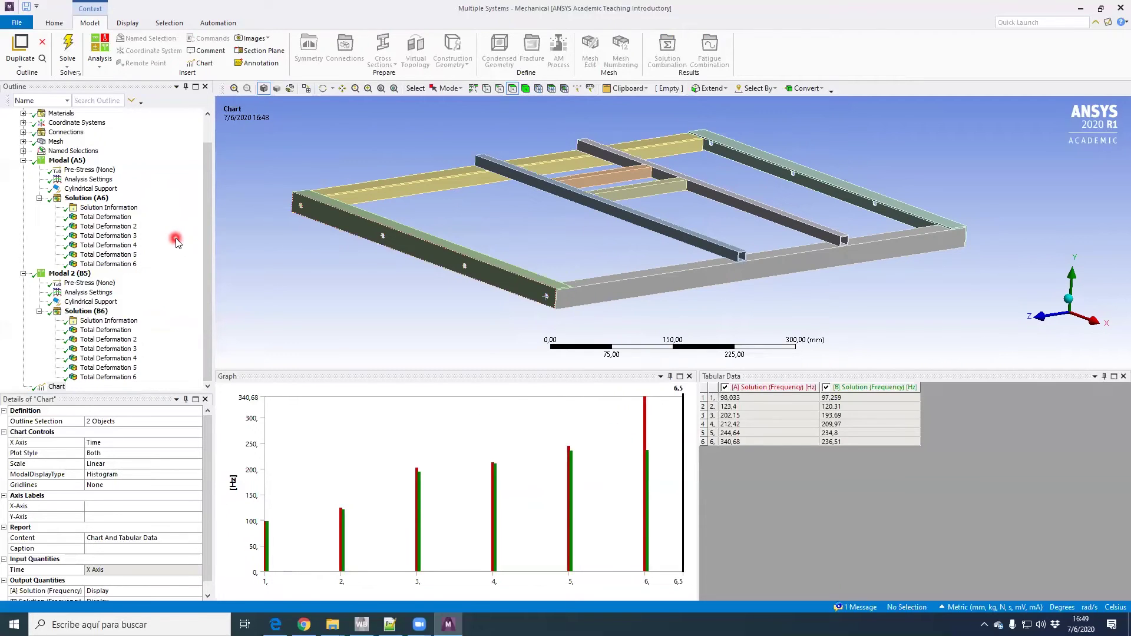
pyautogui.click(87, 199)
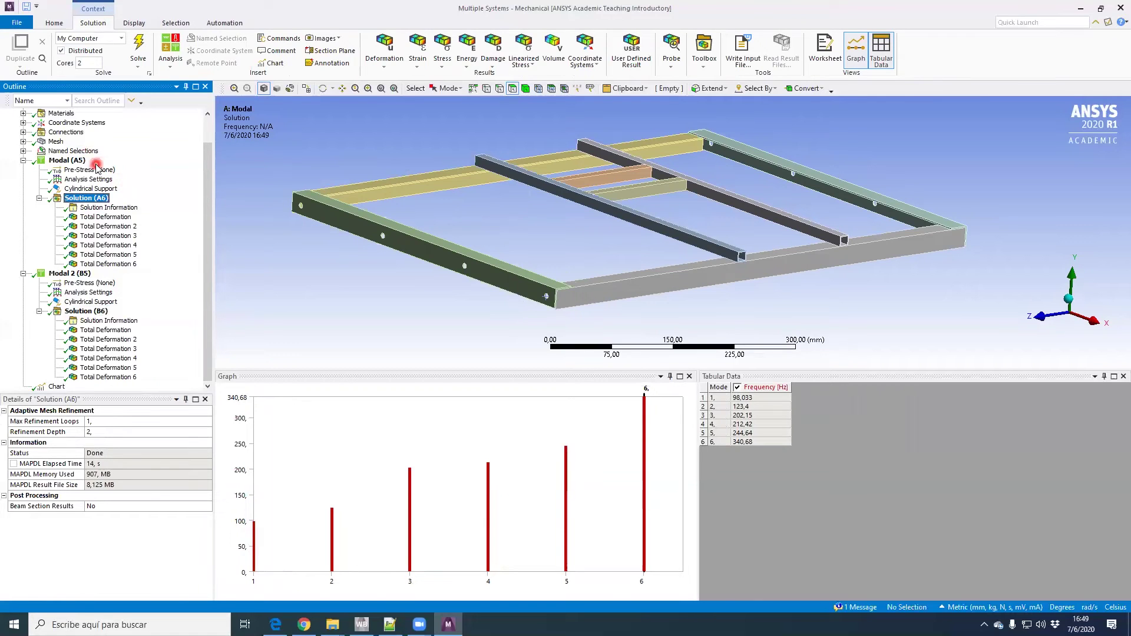
pyautogui.click(106, 218)
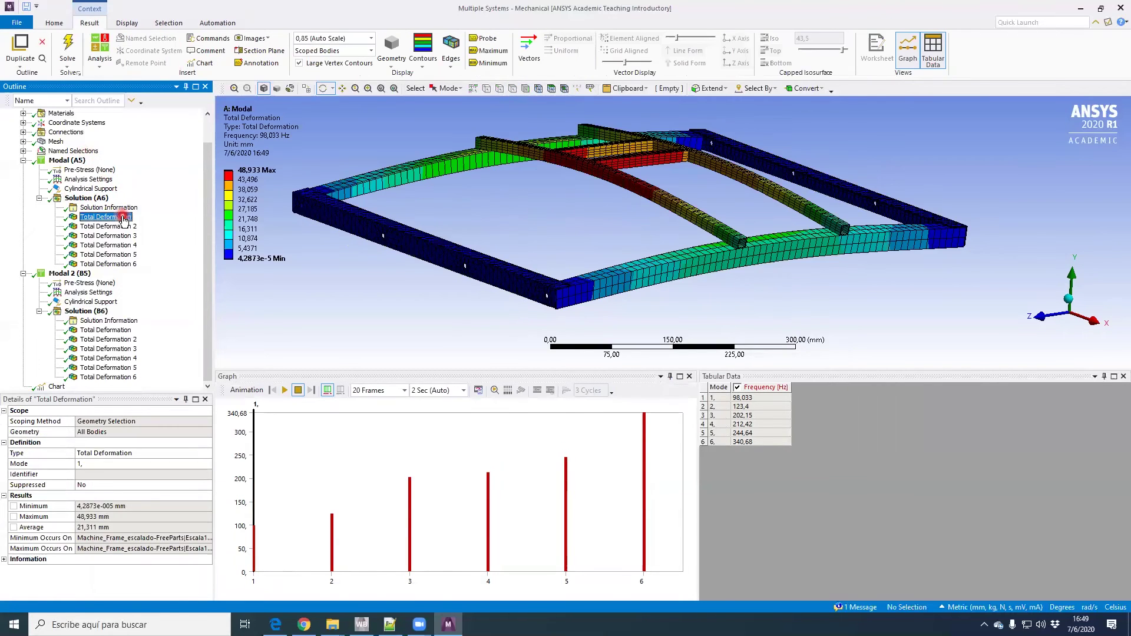
pyautogui.scroll(-3, 537, 258)
pyautogui.moveTo(540, 260)
pyautogui.mouseDown(button='middle')
pyautogui.moveTo(548, 290)
pyautogui.moveTo(549, 279)
pyautogui.mouseUp(button='middle')
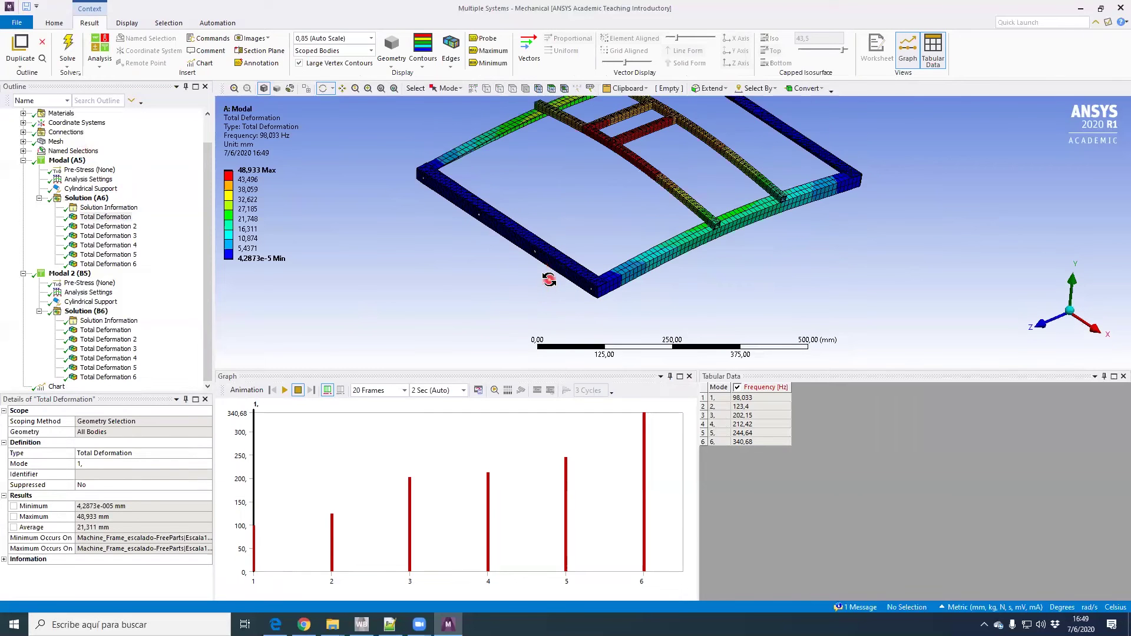
pyautogui.scroll(-2, 587, 238)
pyautogui.keyDown('ctrl'); pyautogui.moveTo(586, 238); pyautogui.dragTo(557, 270, button='middle'); pyautogui.keyUp('ctrl')
pyautogui.scroll(1, 561, 279)
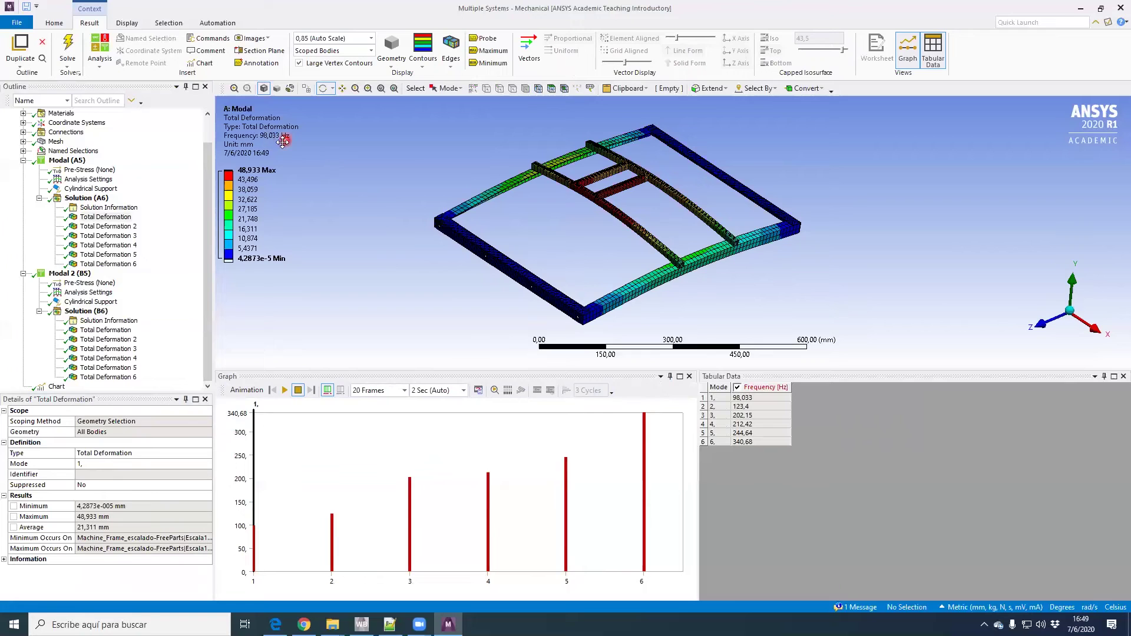
pyautogui.moveTo(560, 271); pyautogui.dragTo(582, 282, button='middle')
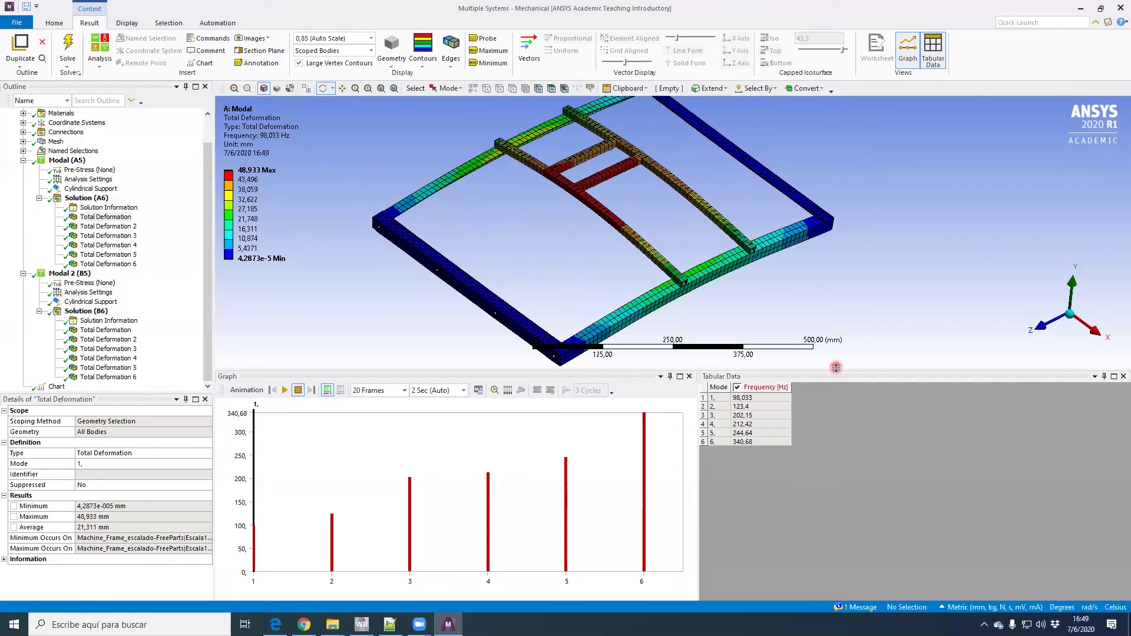
# Enlarge the graphics area and play the mode 1 deformation animation, stopping it to inspect the deformed frame
pyautogui.moveTo(836, 370); pyautogui.dragTo(851, 517)
pyautogui.scroll(-3, 707, 377)
pyautogui.moveTo(614, 324); pyautogui.dragTo(743, 346, button='middle')
pyautogui.moveTo(500, 445); pyautogui.dragTo(361, 485, button='middle')
pyautogui.click(286, 537)
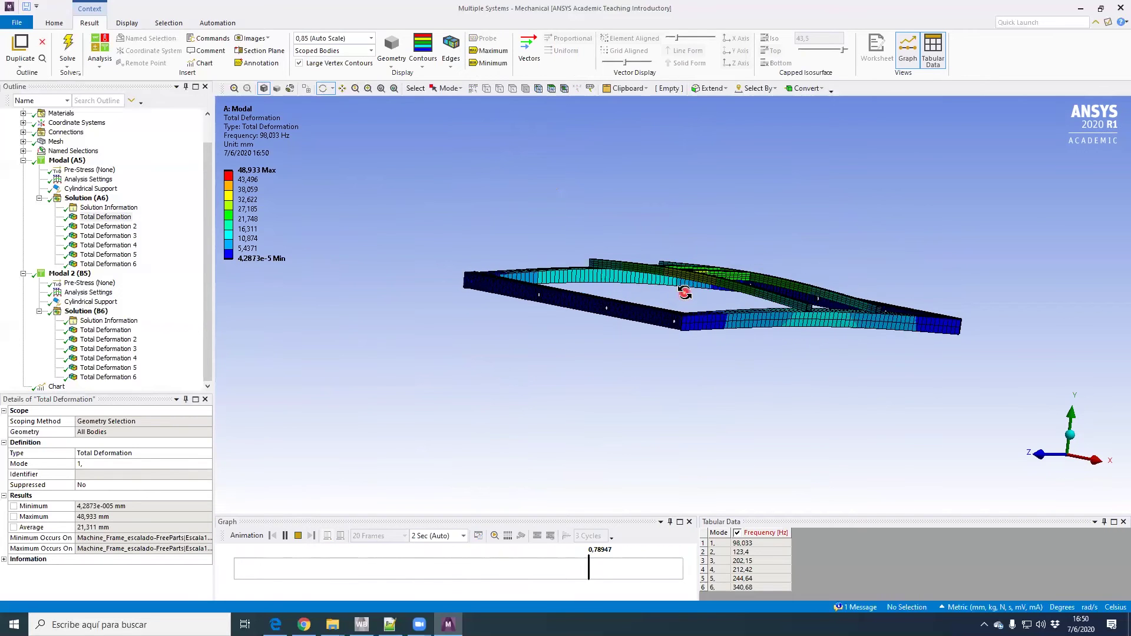
pyautogui.moveTo(722, 312); pyautogui.dragTo(719, 310)
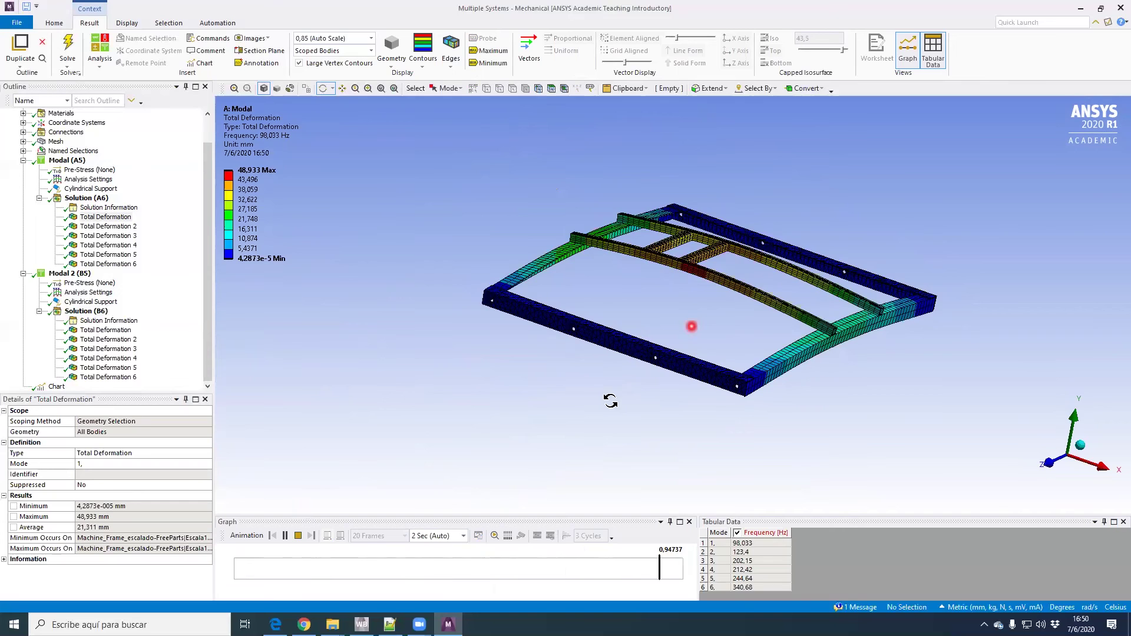
pyautogui.click(297, 536)
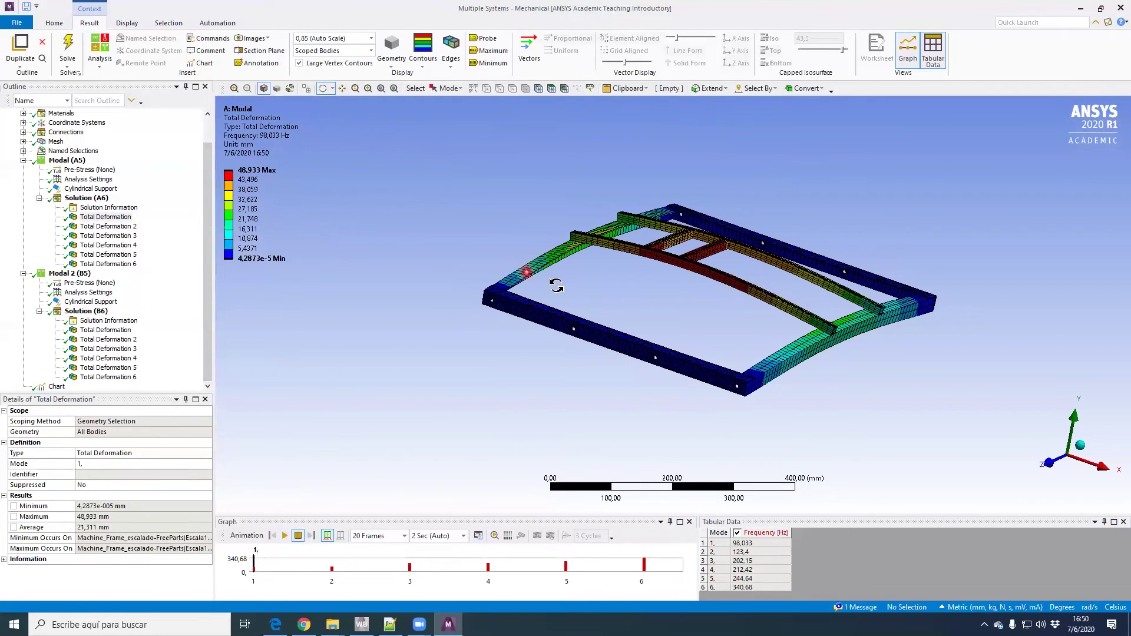
pyautogui.moveTo(802, 319); pyautogui.dragTo(638, 328)
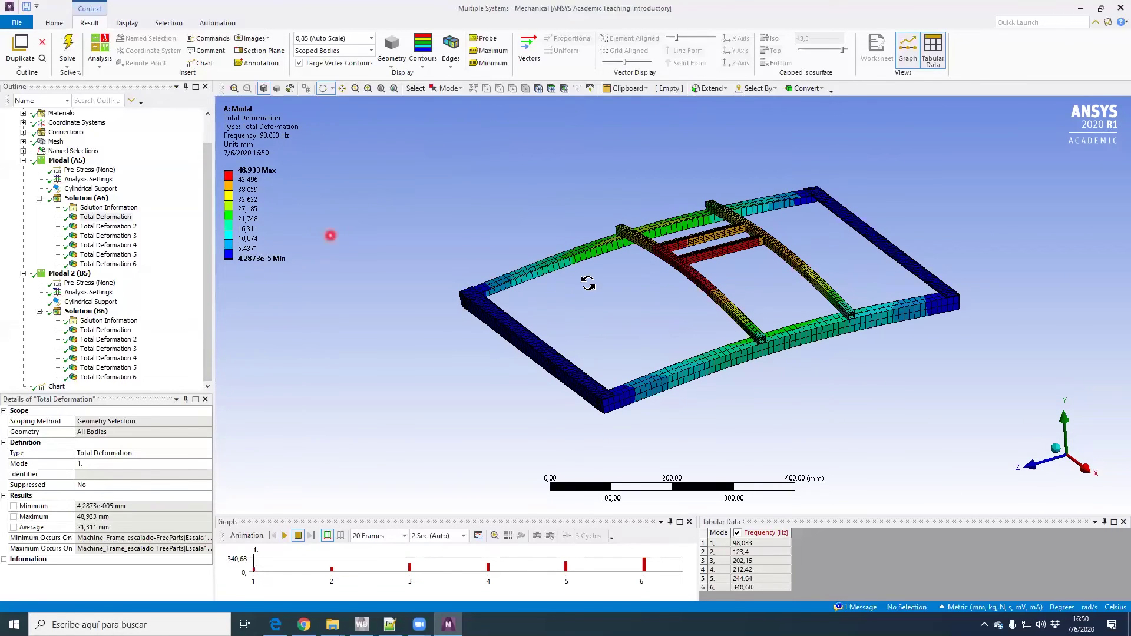
pyautogui.moveTo(600, 296); pyautogui.dragTo(596, 328)
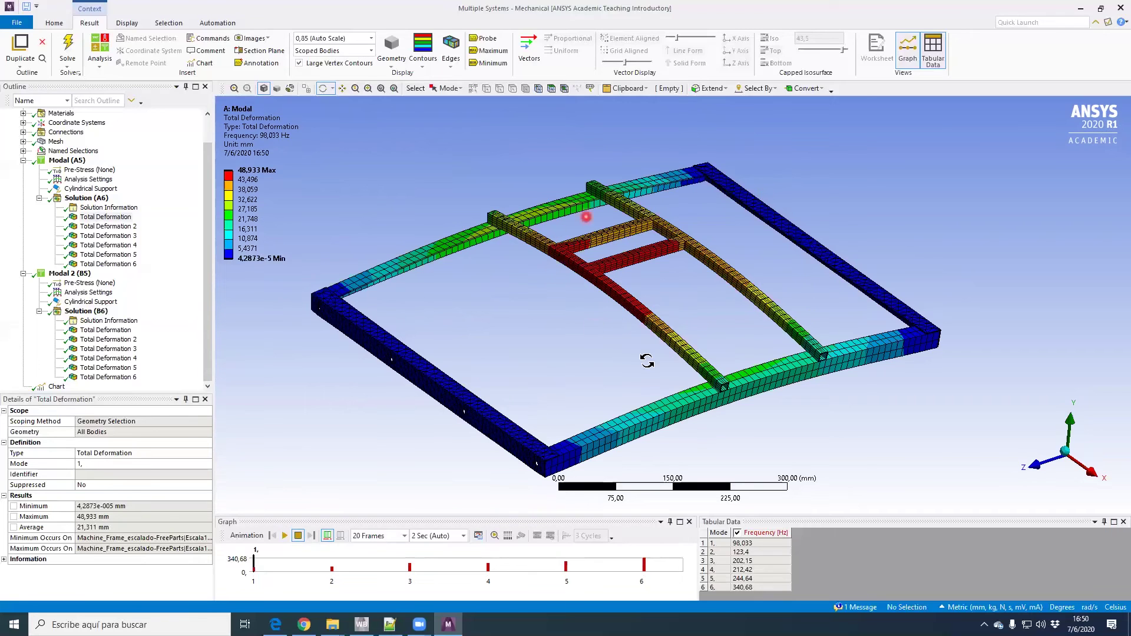
# Examine the mode 1 deformation of Solution (A6) from several angles, replaying its animation and stopping it
pyautogui.moveTo(575, 297); pyautogui.dragTo(501, 342)
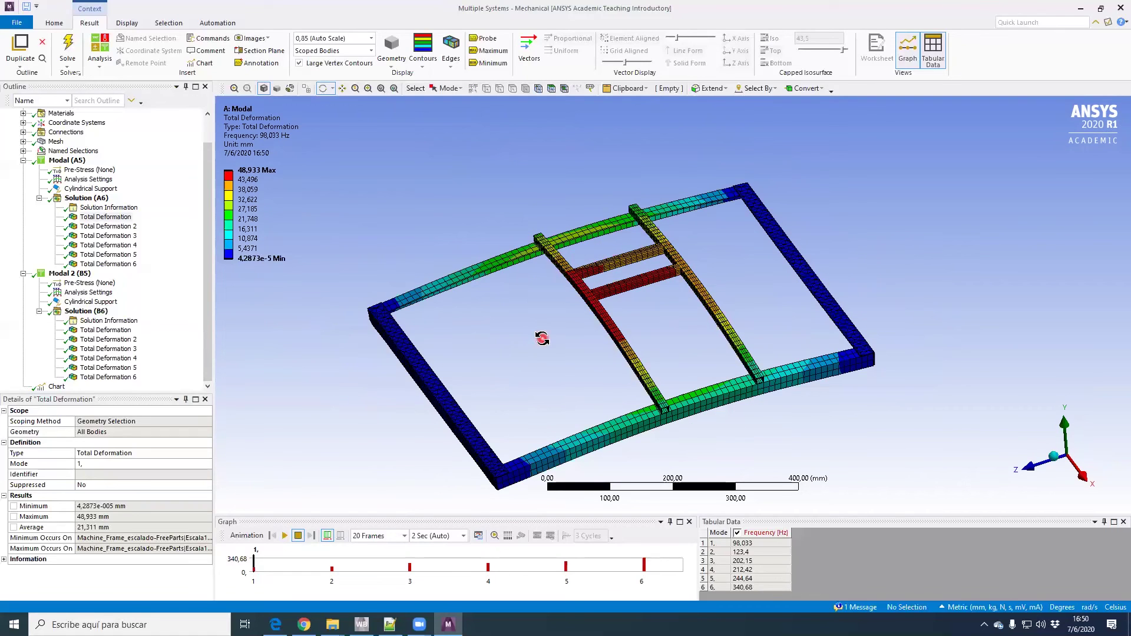
pyautogui.moveTo(571, 321); pyautogui.dragTo(594, 288)
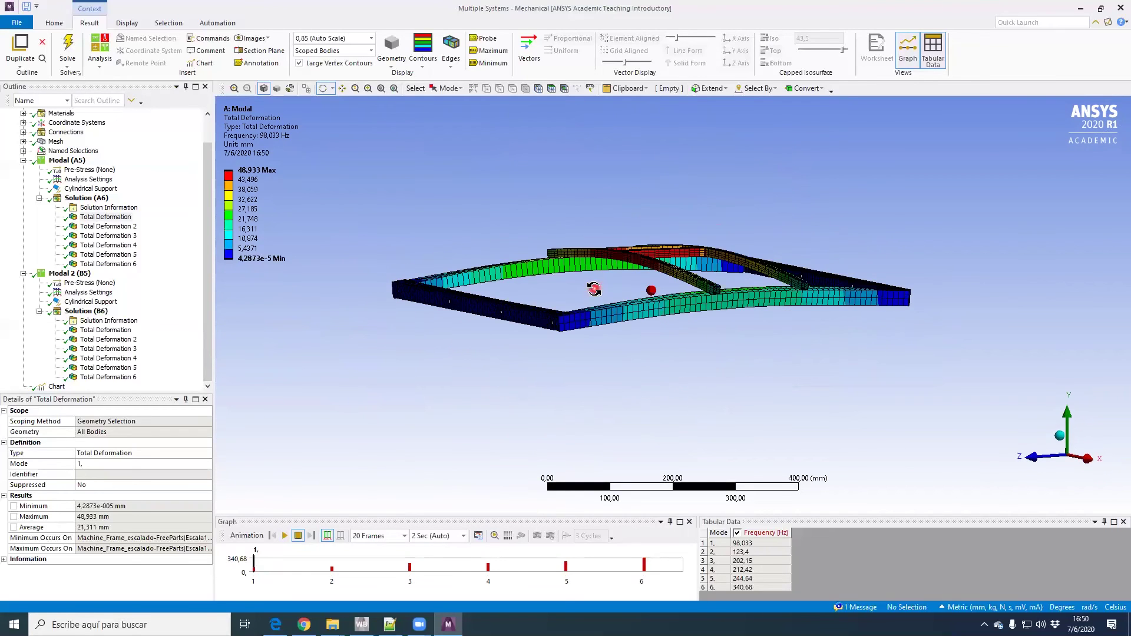
pyautogui.scroll(3, 637, 239)
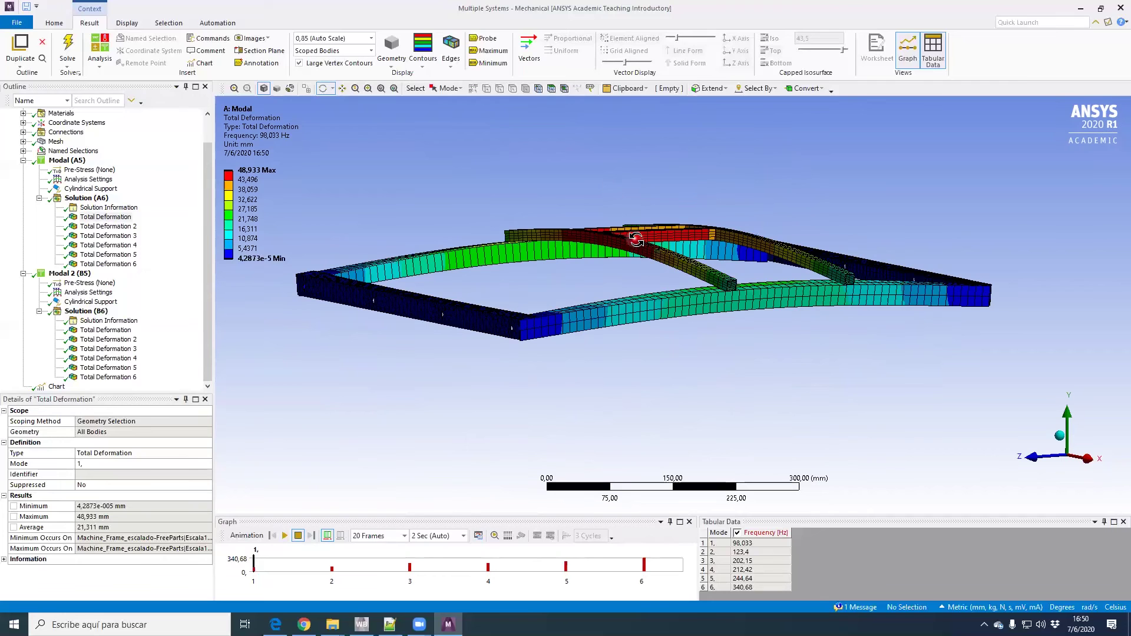
pyautogui.scroll(1, 559, 241)
pyautogui.moveTo(567, 269); pyautogui.dragTo(571, 277)
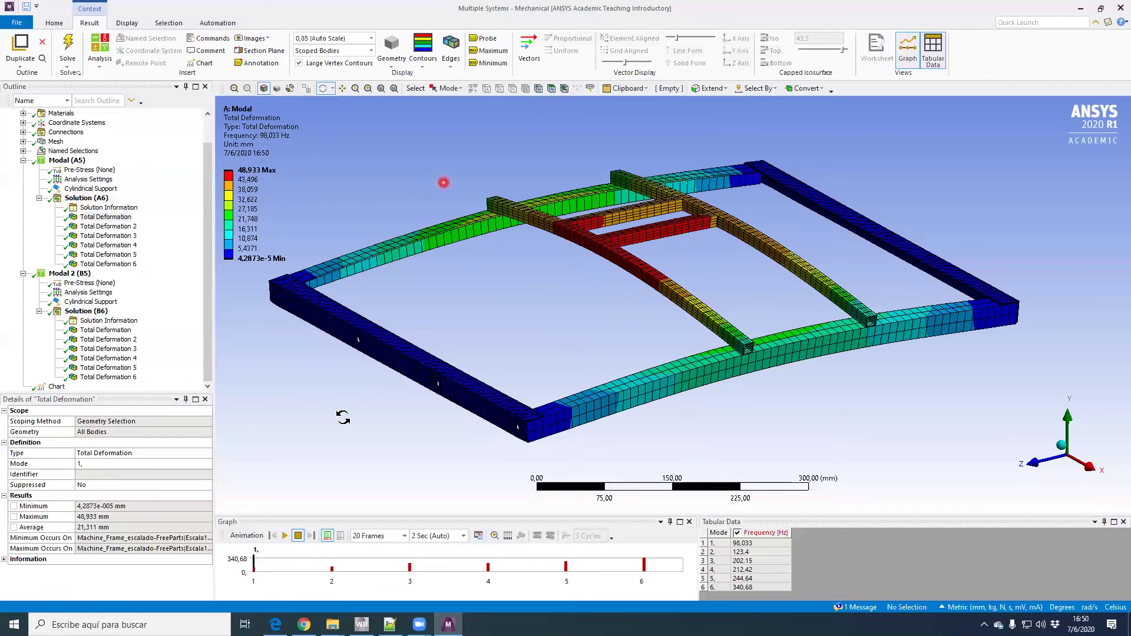
pyautogui.click(286, 536)
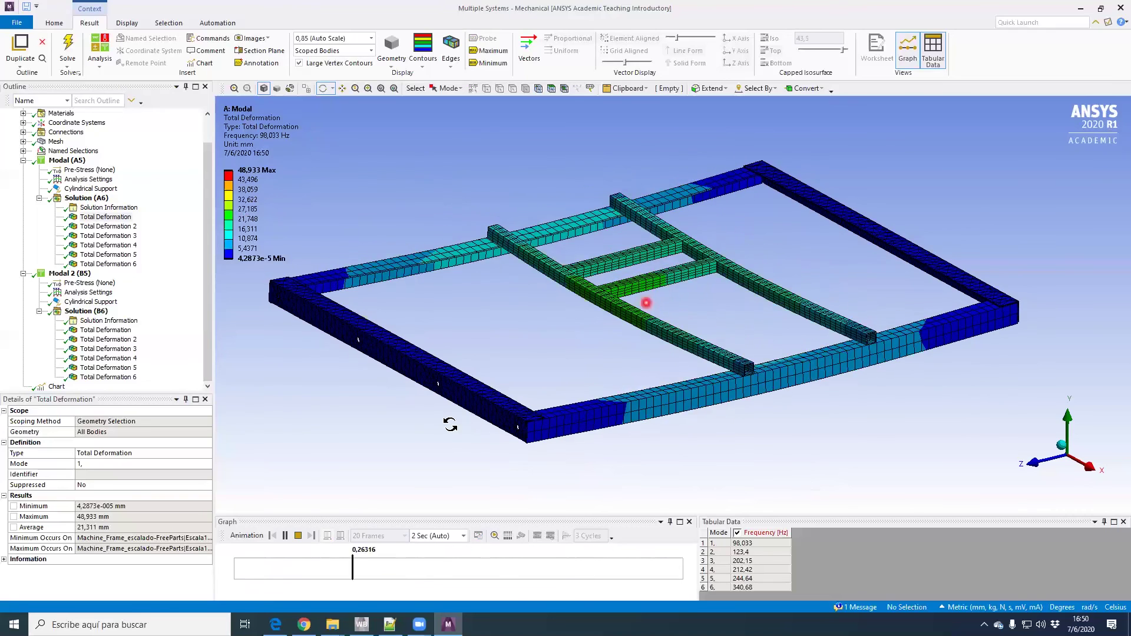
pyautogui.click(301, 538)
pyautogui.moveTo(505, 329); pyautogui.dragTo(638, 234)
pyautogui.moveTo(634, 194); pyautogui.dragTo(595, 236)
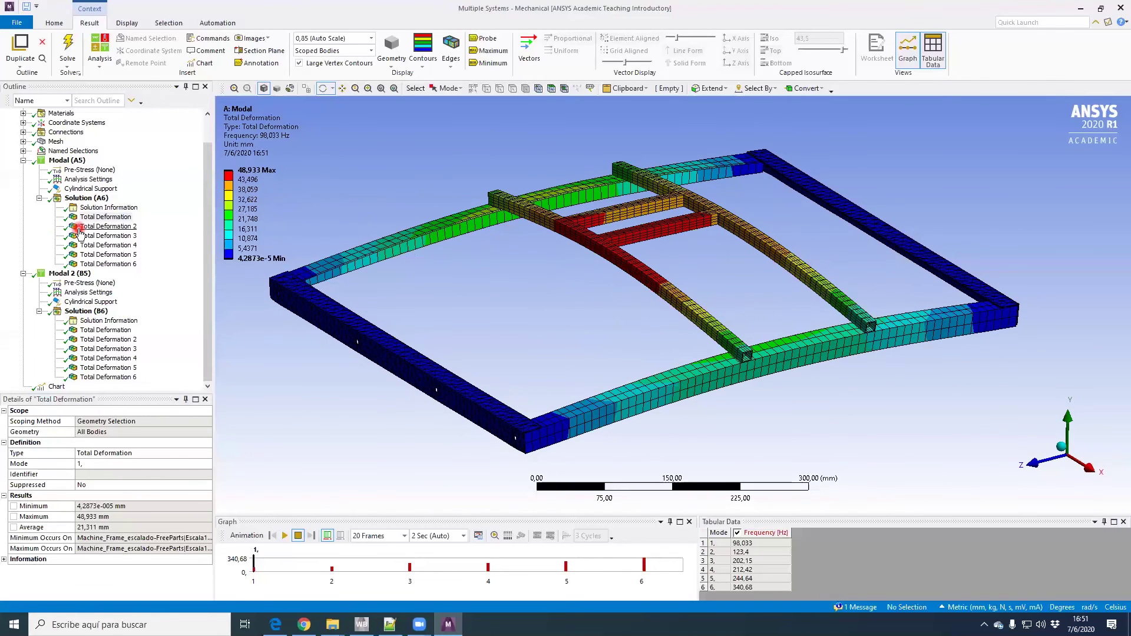
# Display the mode 2 Total Deformation result of Solution (A6) and play its animation while viewing the frame from different angles
pyautogui.click(106, 227)
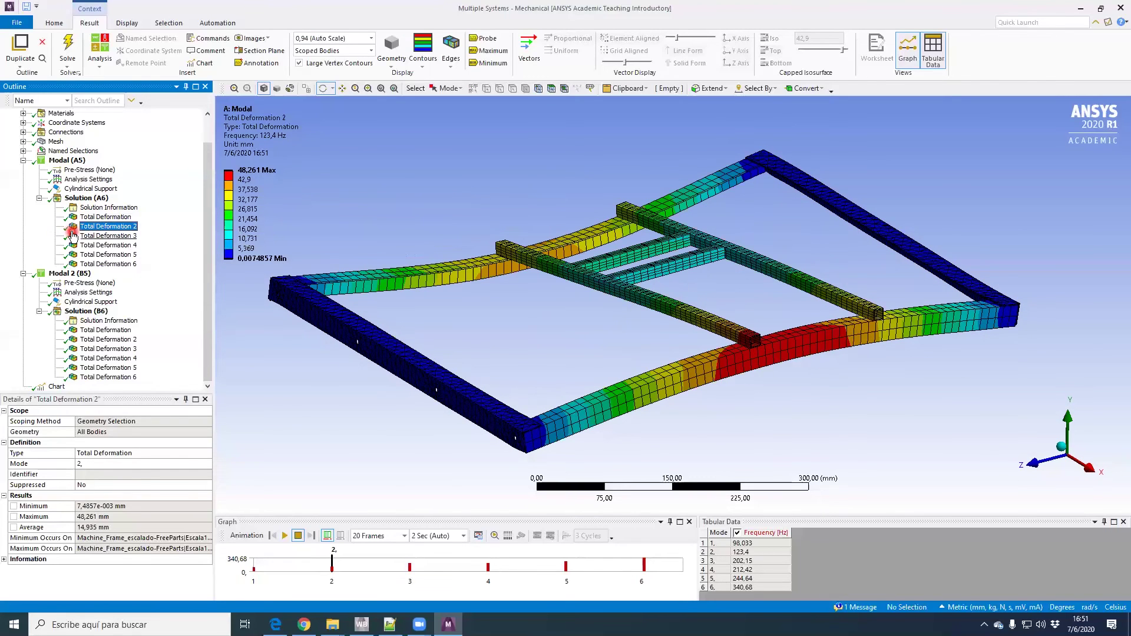
pyautogui.moveTo(424, 249); pyautogui.dragTo(439, 403)
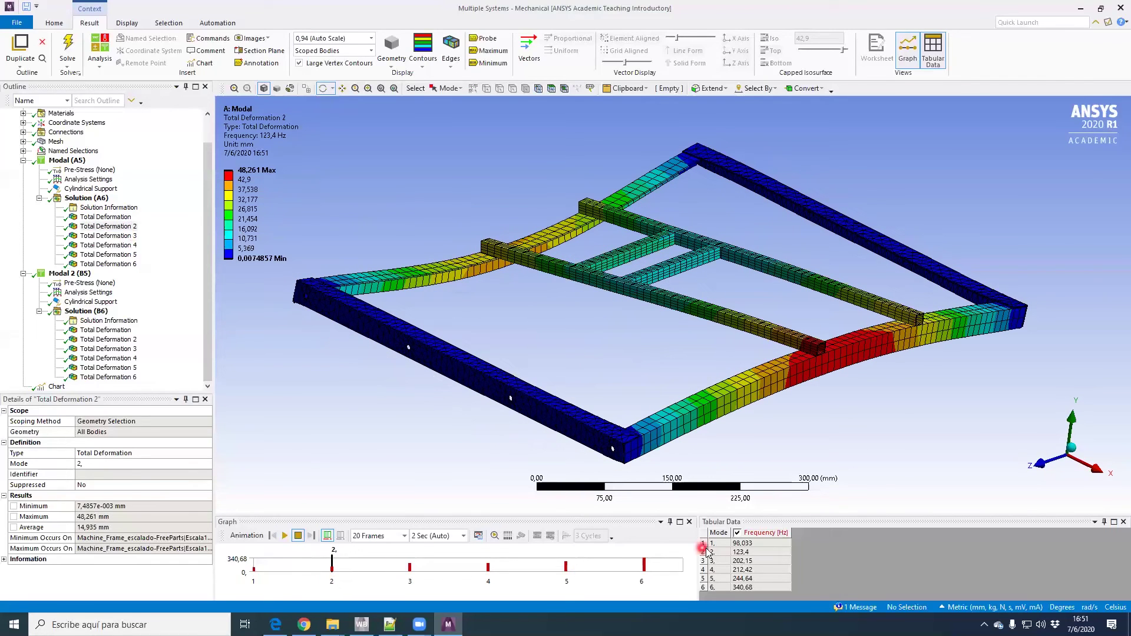
pyautogui.moveTo(430, 204); pyautogui.dragTo(475, 198)
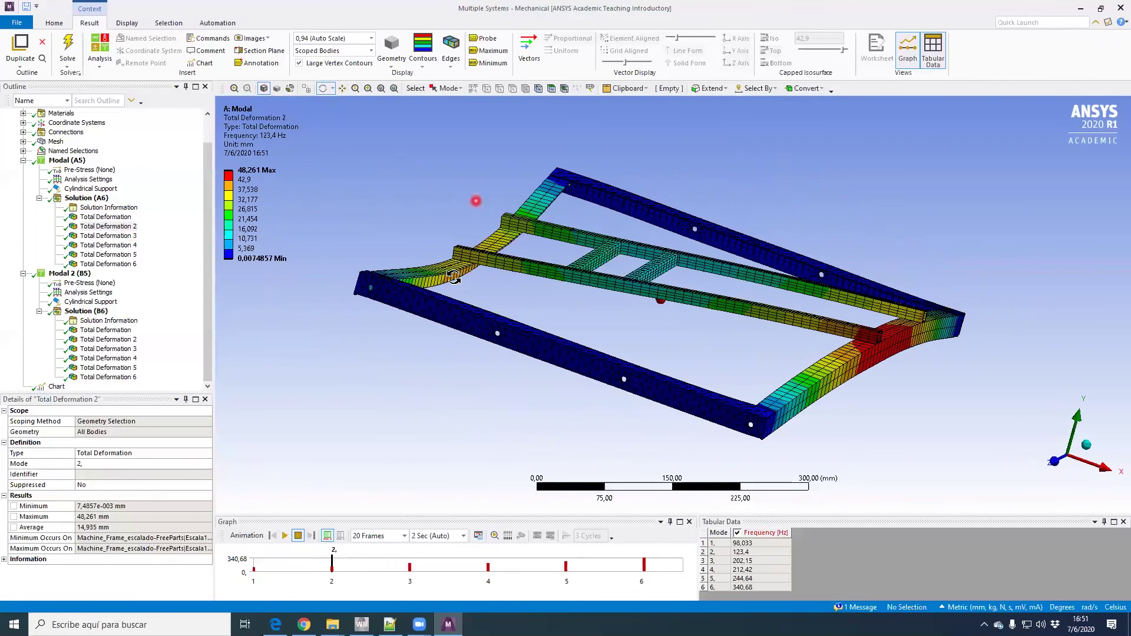
pyautogui.click(286, 537)
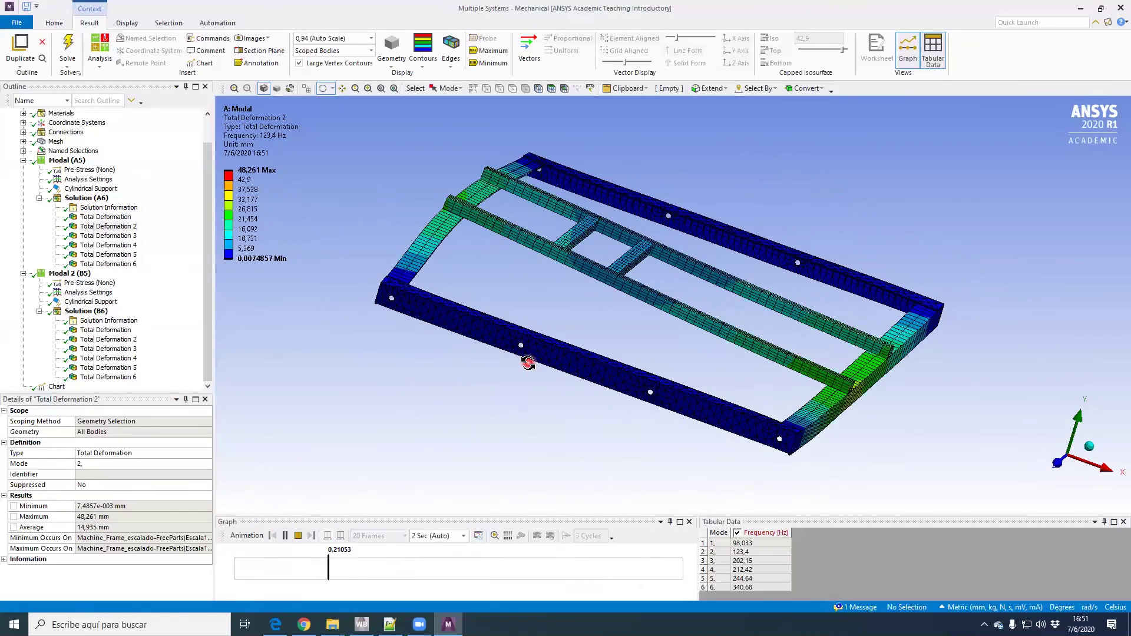
pyautogui.moveTo(533, 362); pyautogui.dragTo(589, 346)
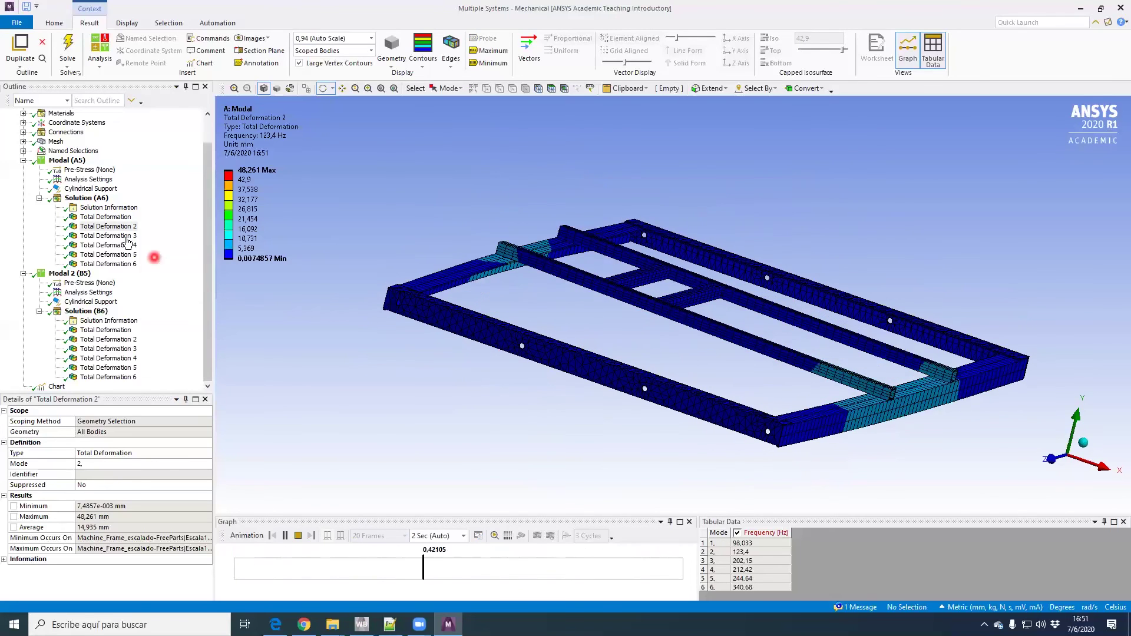
# Display the mode 3 Total Deformation result of Solution (A6) and examine its animated shape
pyautogui.click(108, 235)
pyautogui.click(477, 537)
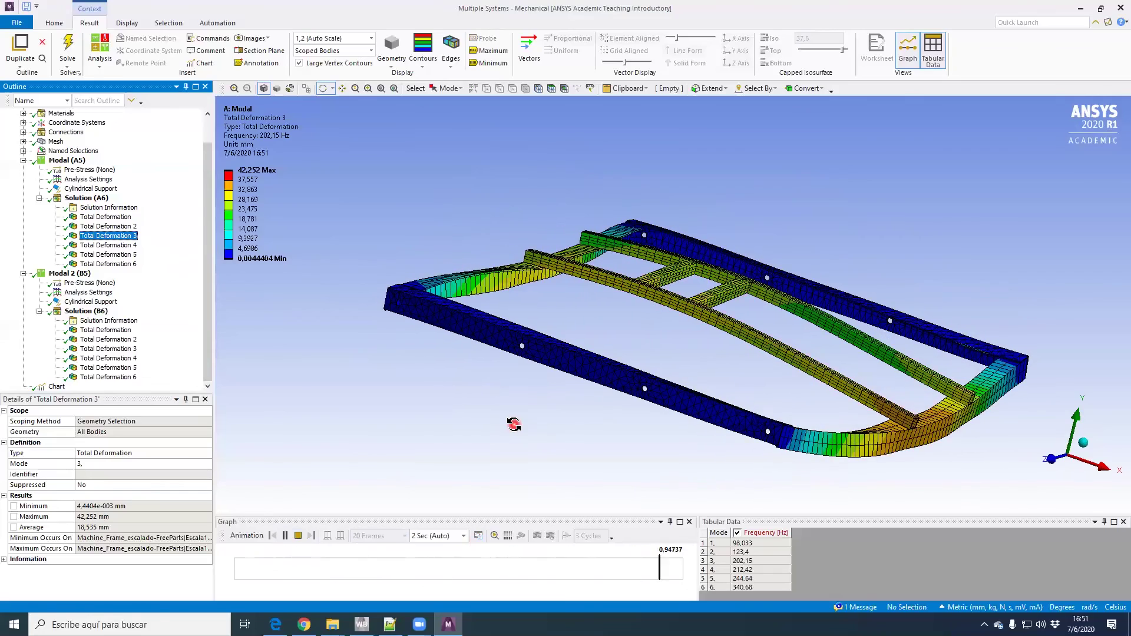
pyautogui.moveTo(530, 373); pyautogui.dragTo(225, 292)
# View the mode 4 and mode 5 Total Deformation animations of Solution (A6) from different angles
pyautogui.click(108, 244)
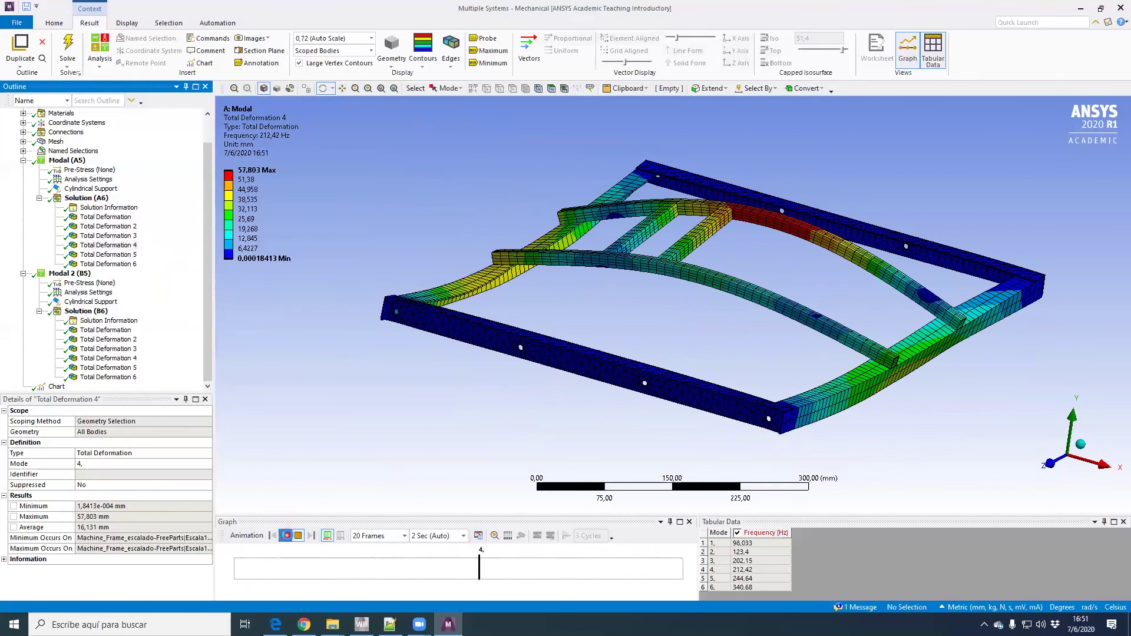
pyautogui.moveTo(452, 443); pyautogui.dragTo(372, 431)
pyautogui.click(107, 254)
pyautogui.moveTo(373, 445); pyautogui.dragTo(292, 430)
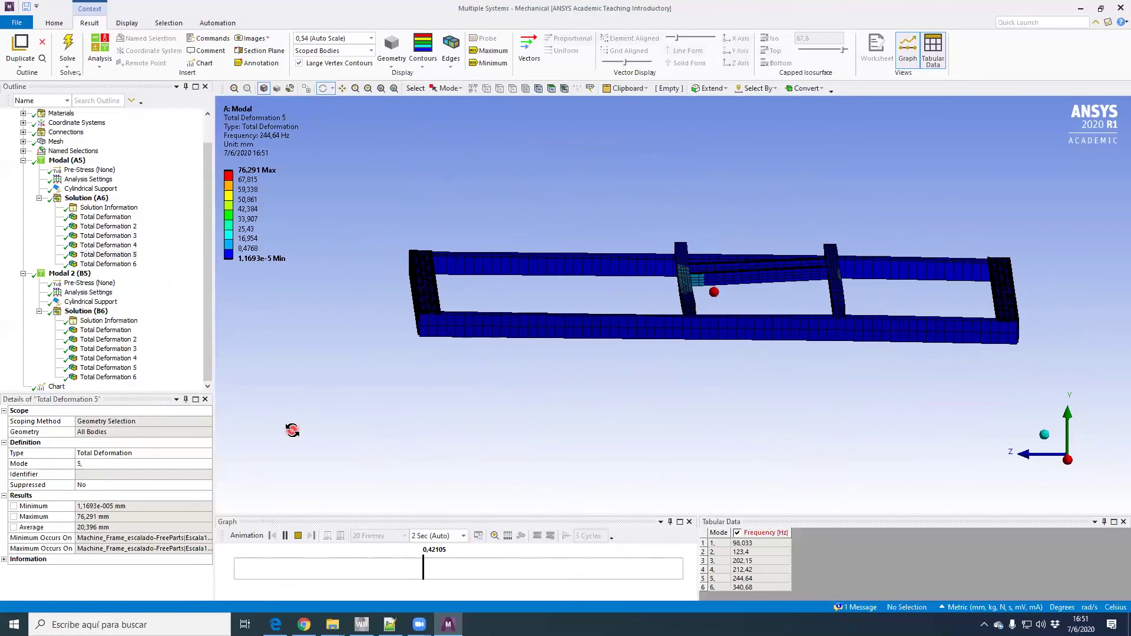
# View the mode 6 Total Deformation animation of Solution (A6), then stop it
pyautogui.click(108, 263)
pyautogui.moveTo(461, 347); pyautogui.dragTo(598, 370)
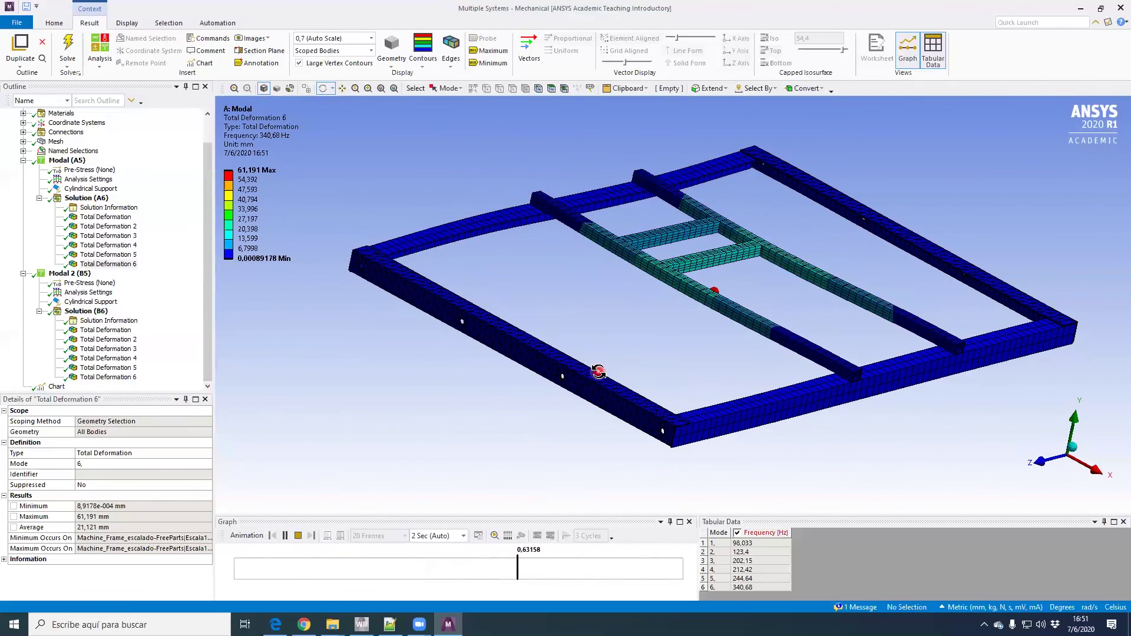
pyautogui.click(298, 536)
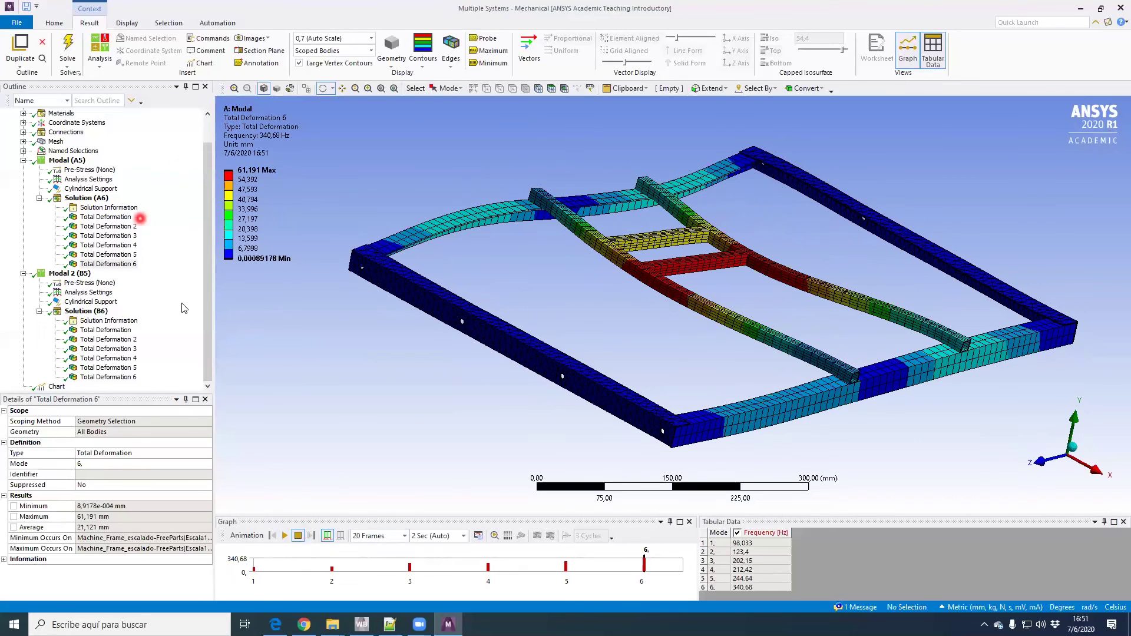
# Display the mode 1 Total Deformation result of Solution (B6) and play its animation while inspecting the frame
pyautogui.click(126, 331)
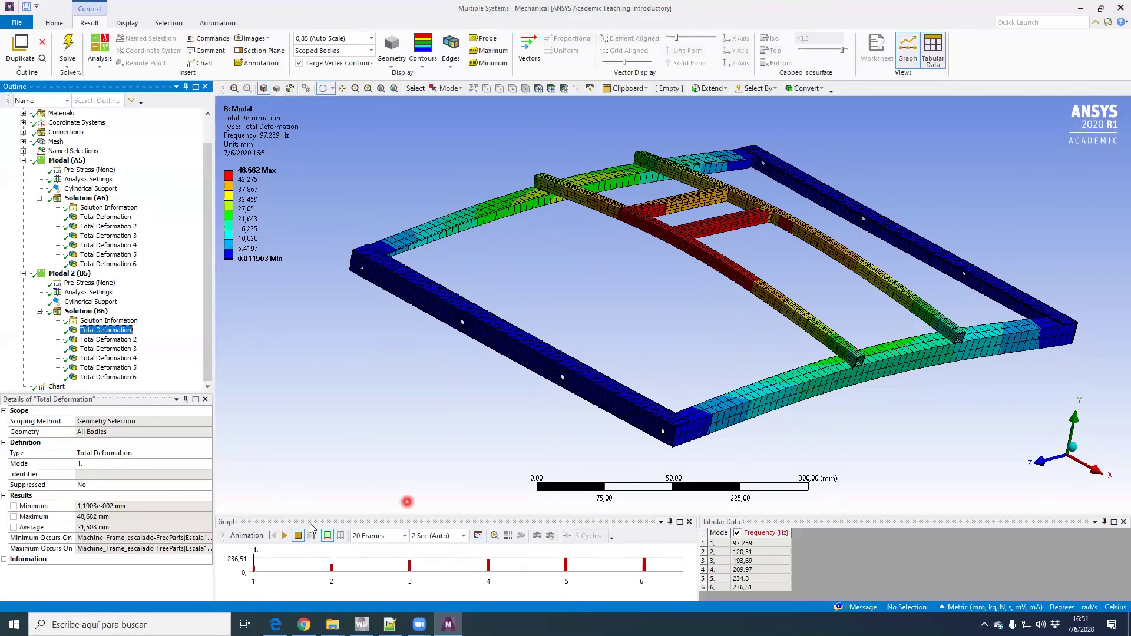
pyautogui.click(280, 536)
pyautogui.click(463, 348)
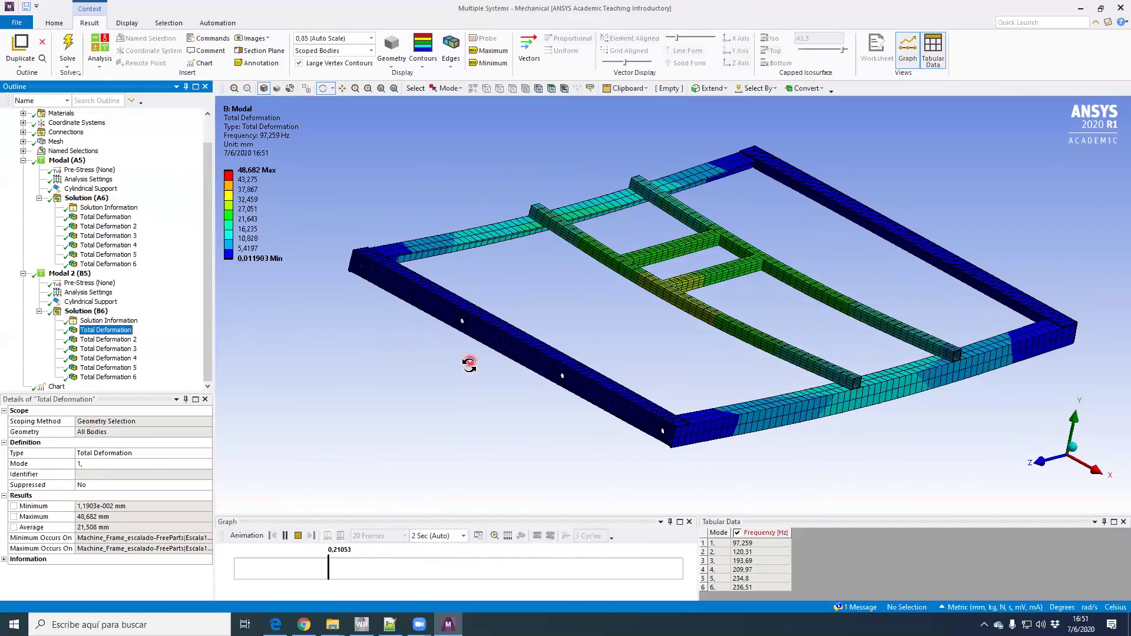
pyautogui.moveTo(448, 326); pyautogui.dragTo(502, 344)
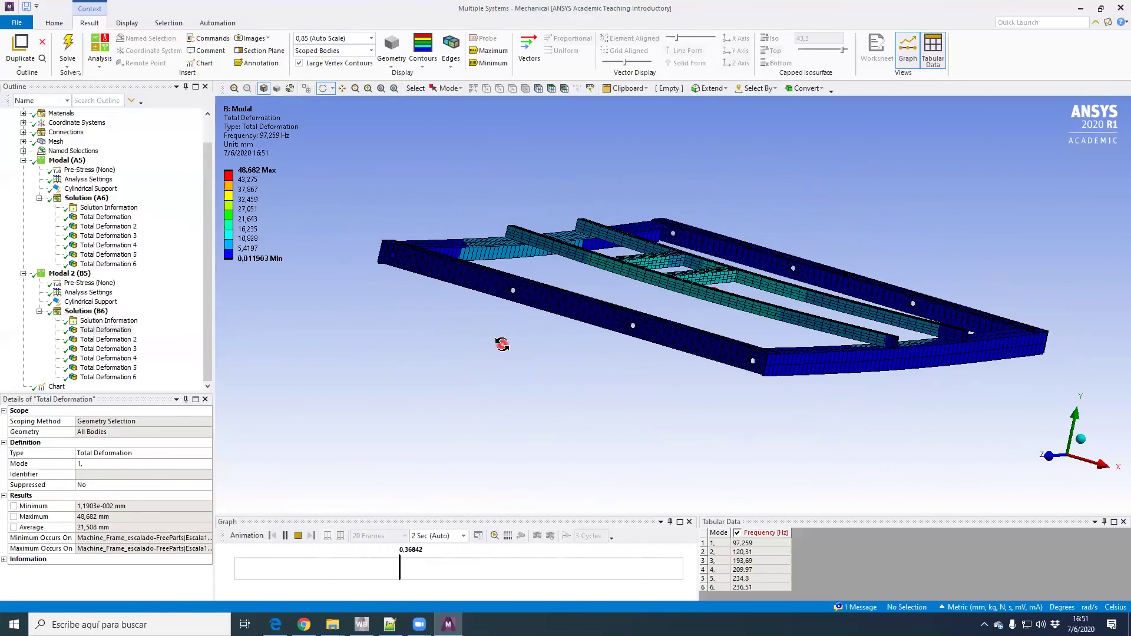
# Return to the mode 5 Total Deformation result of Solution (A6) and play its animation for comparison
pyautogui.click(135, 342)
pyautogui.click(136, 376)
pyautogui.click(118, 257)
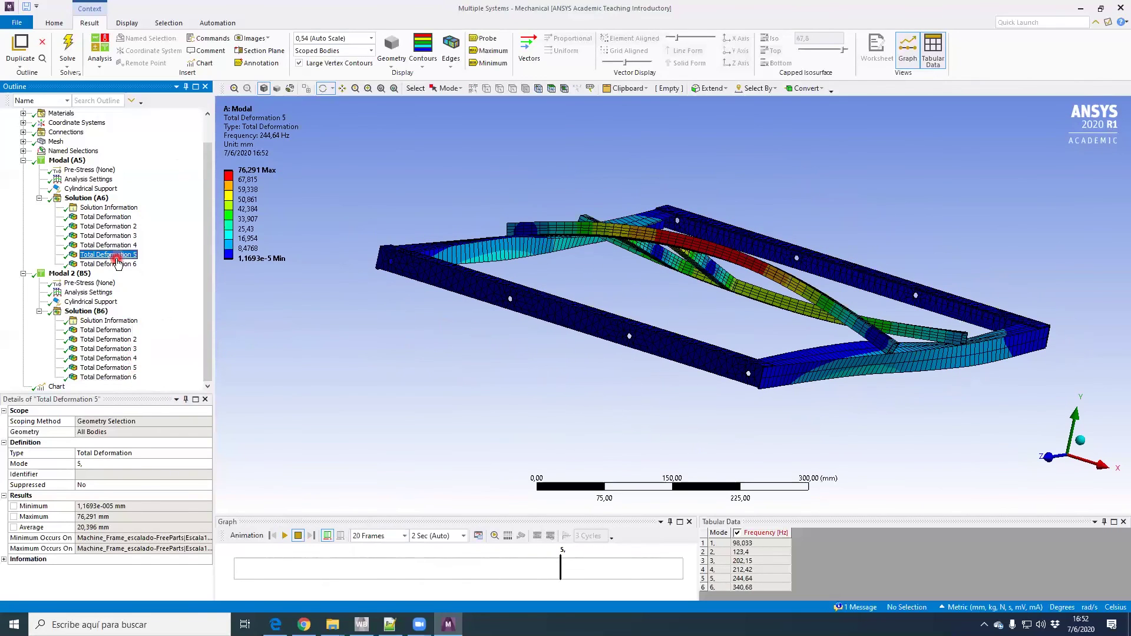
pyautogui.moveTo(549, 317)
pyautogui.mouseDown()
pyautogui.moveTo(480, 323)
pyautogui.moveTo(352, 569)
pyautogui.mouseUp()
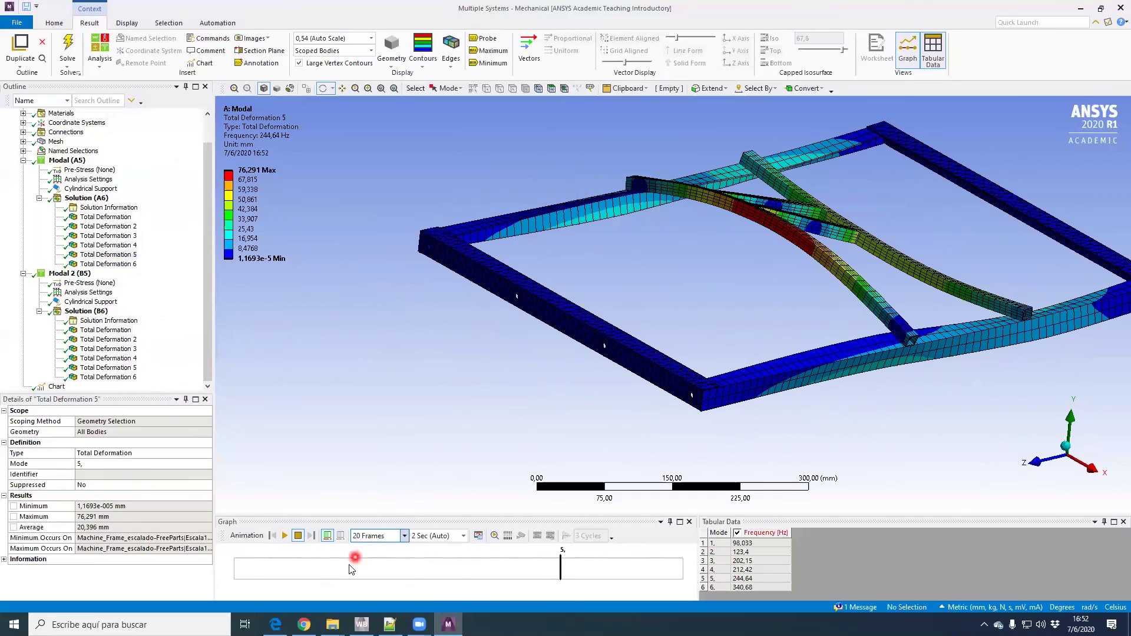
pyautogui.moveTo(494, 368); pyautogui.dragTo(420, 376)
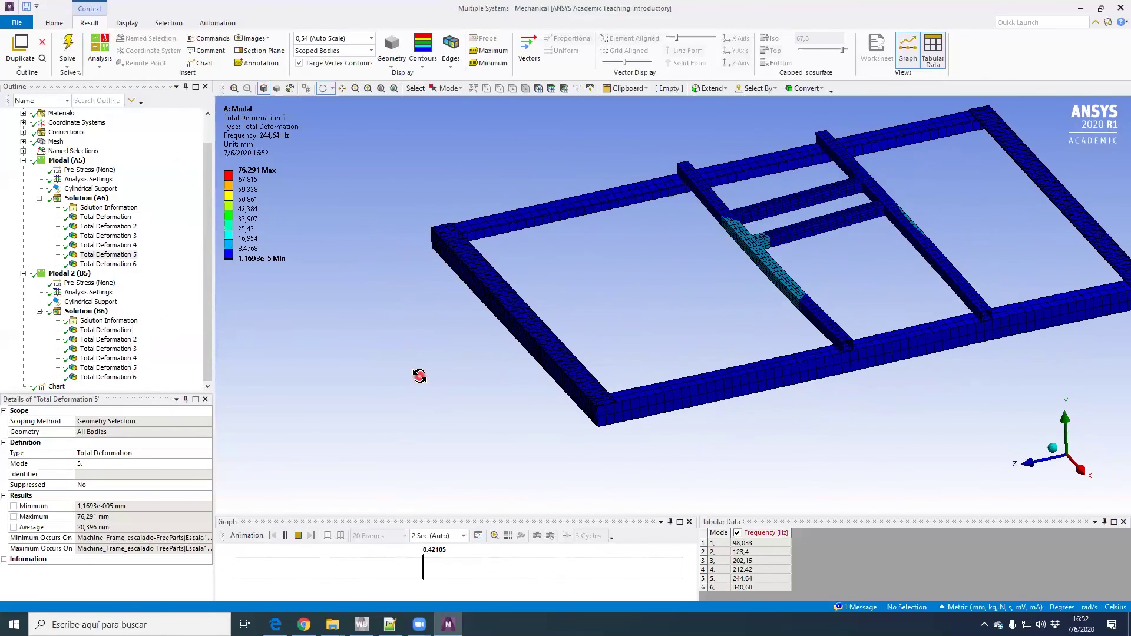
# Examine the animated mode 5 Total Deformation result of Solution (B6) from several angles and stop the animation
pyautogui.click(108, 368)
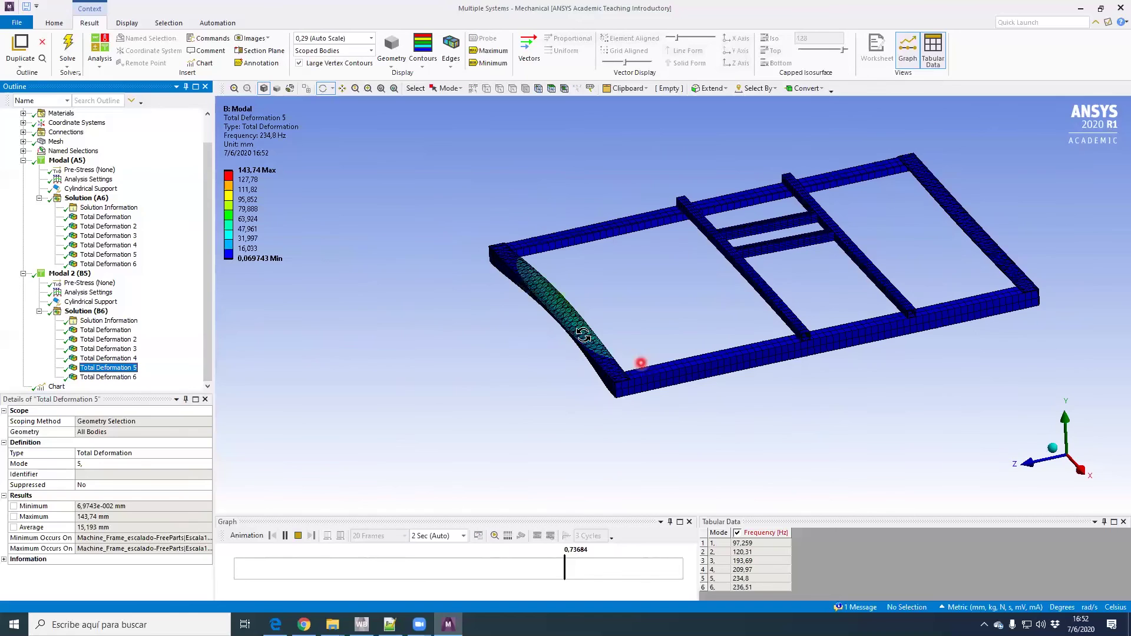
pyautogui.moveTo(648, 352); pyautogui.dragTo(468, 345)
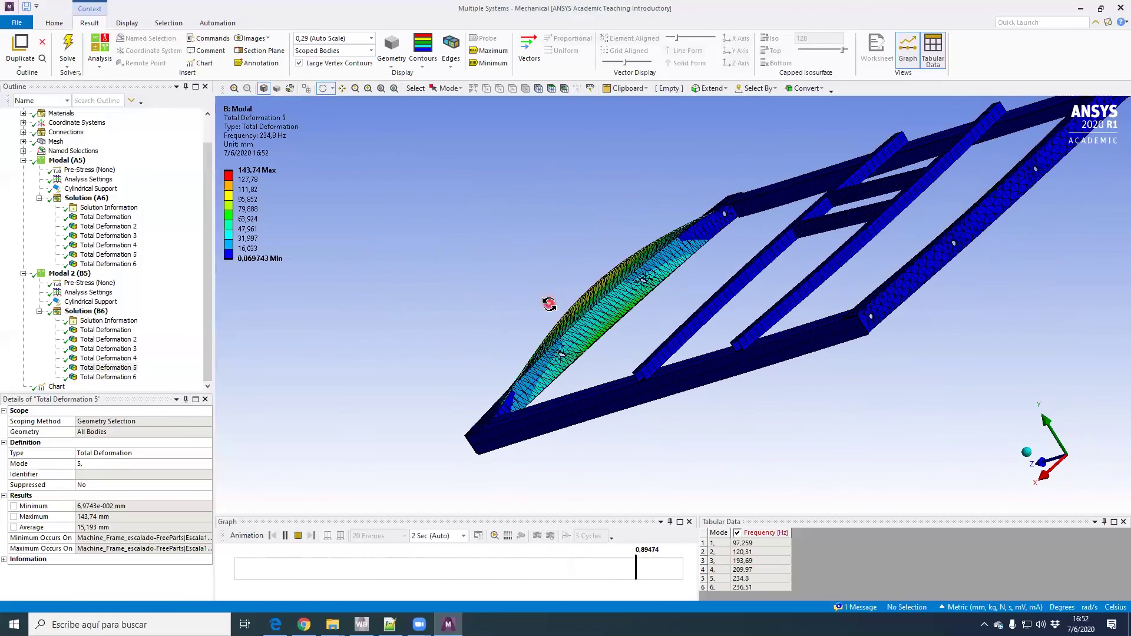
pyautogui.click(300, 537)
pyautogui.moveTo(404, 416); pyautogui.dragTo(627, 404)
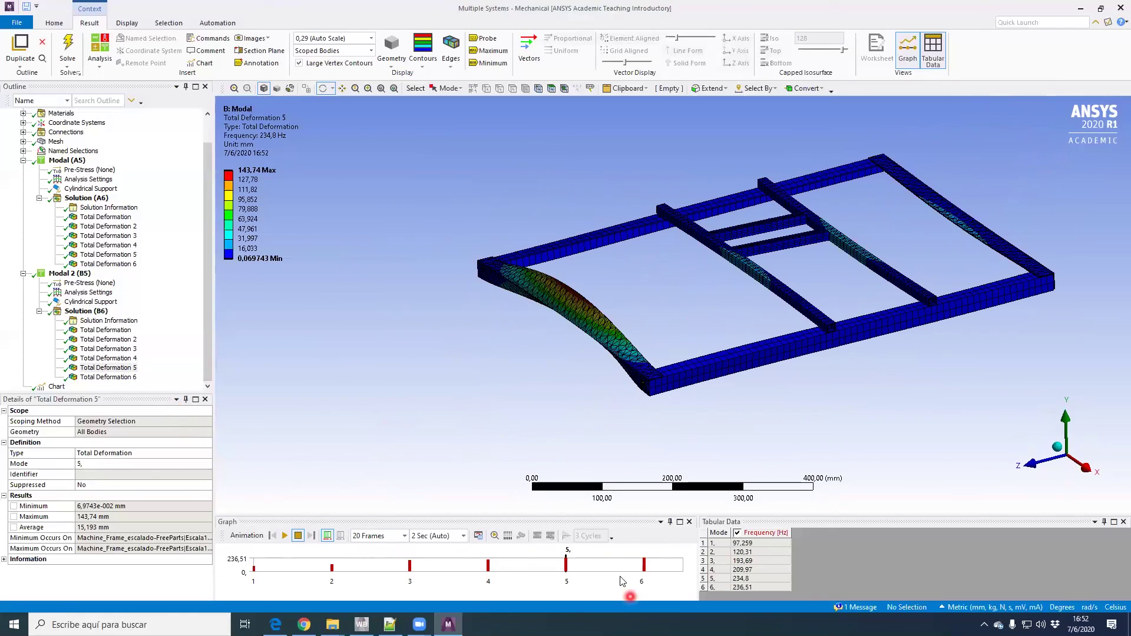
# Play the mode 6 Total Deformation animation of Solution (A6), followed by that of Solution (B6)
pyautogui.click(136, 269)
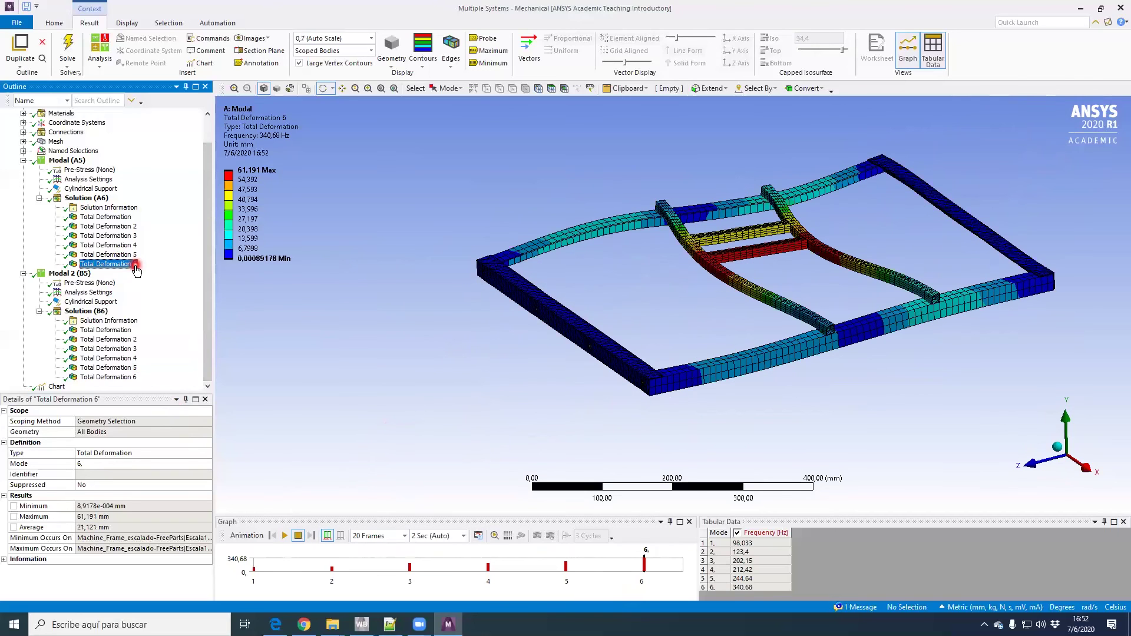
pyautogui.click(285, 536)
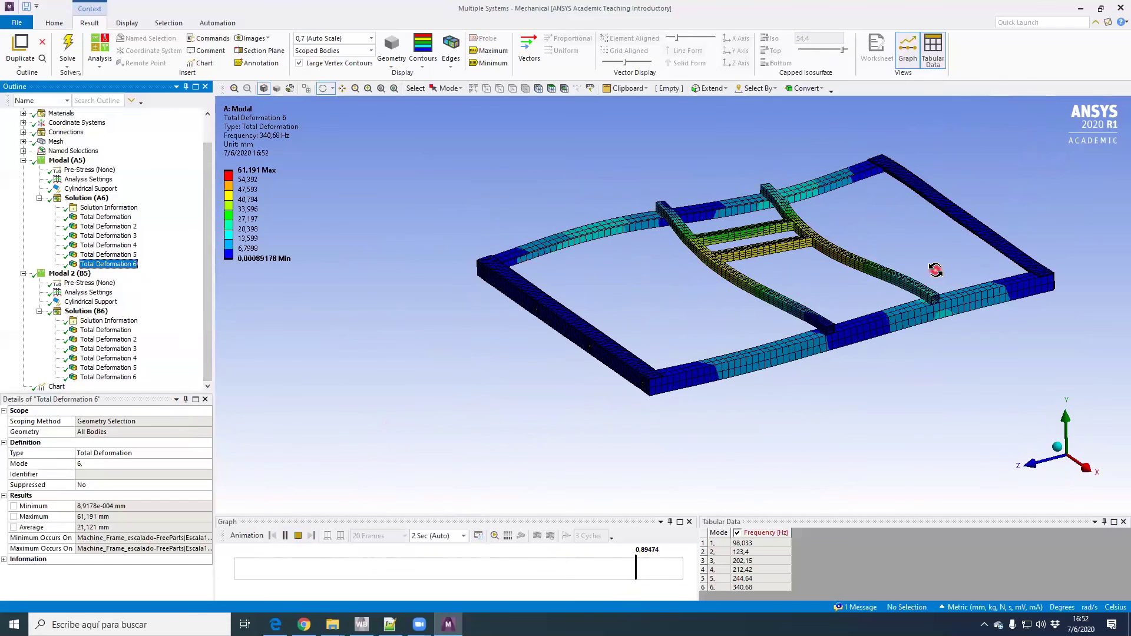
pyautogui.click(130, 380)
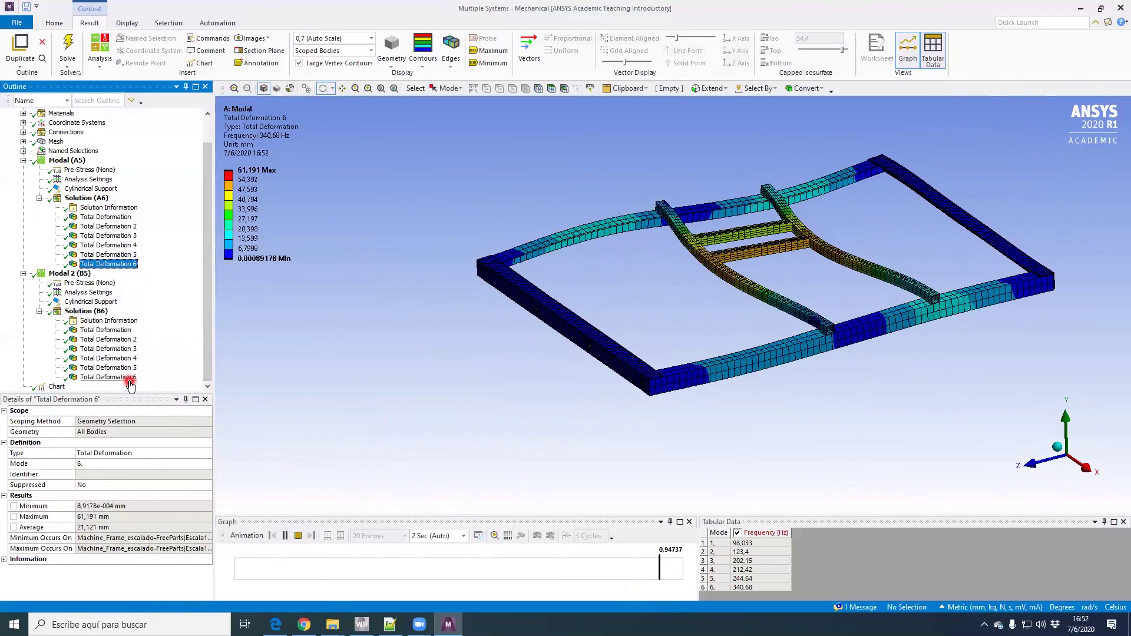
pyautogui.click(286, 536)
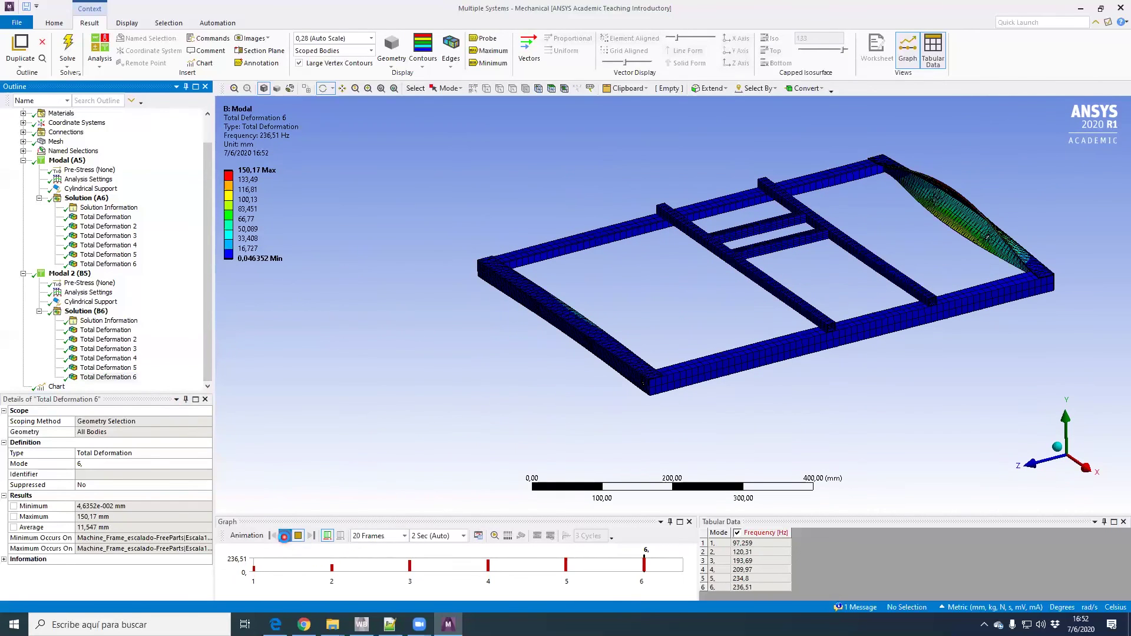
# Examine the end beams of the frame in the mode 6 animation of Solution (B6) closely and stop the animation
pyautogui.moveTo(932, 371)
pyautogui.mouseDown()
pyautogui.moveTo(812, 378)
pyautogui.moveTo(882, 373)
pyautogui.moveTo(813, 359)
pyautogui.moveTo(934, 335)
pyautogui.moveTo(903, 298)
pyautogui.moveTo(949, 253)
pyautogui.mouseUp()
pyautogui.scroll(2, 949, 254)
pyautogui.moveTo(948, 254)
pyautogui.keyDown('ctrl'); pyautogui.mouseDown(button='middle')
pyautogui.moveTo(821, 318)
pyautogui.moveTo(811, 338)
pyautogui.moveTo(875, 347)
pyautogui.mouseUp(button='middle'); pyautogui.keyUp('ctrl')
pyautogui.scroll(4, 824, 340)
pyautogui.scroll(-6, 874, 348)
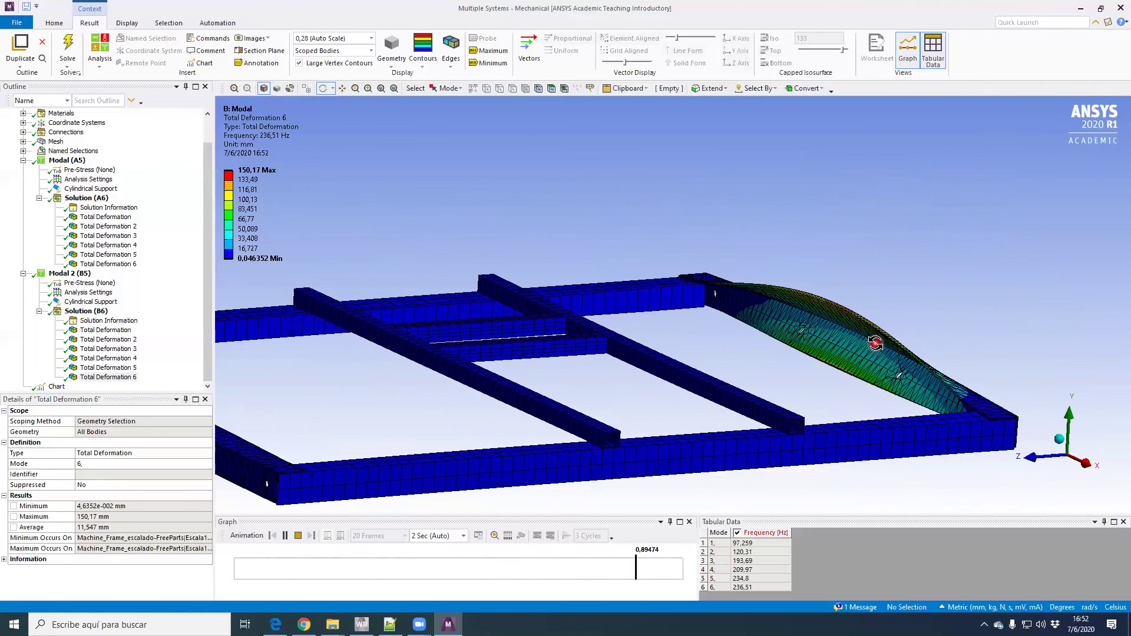
pyautogui.moveTo(568, 393)
pyautogui.mouseDown()
pyautogui.moveTo(580, 425)
pyautogui.moveTo(568, 336)
pyautogui.moveTo(618, 392)
pyautogui.mouseUp()
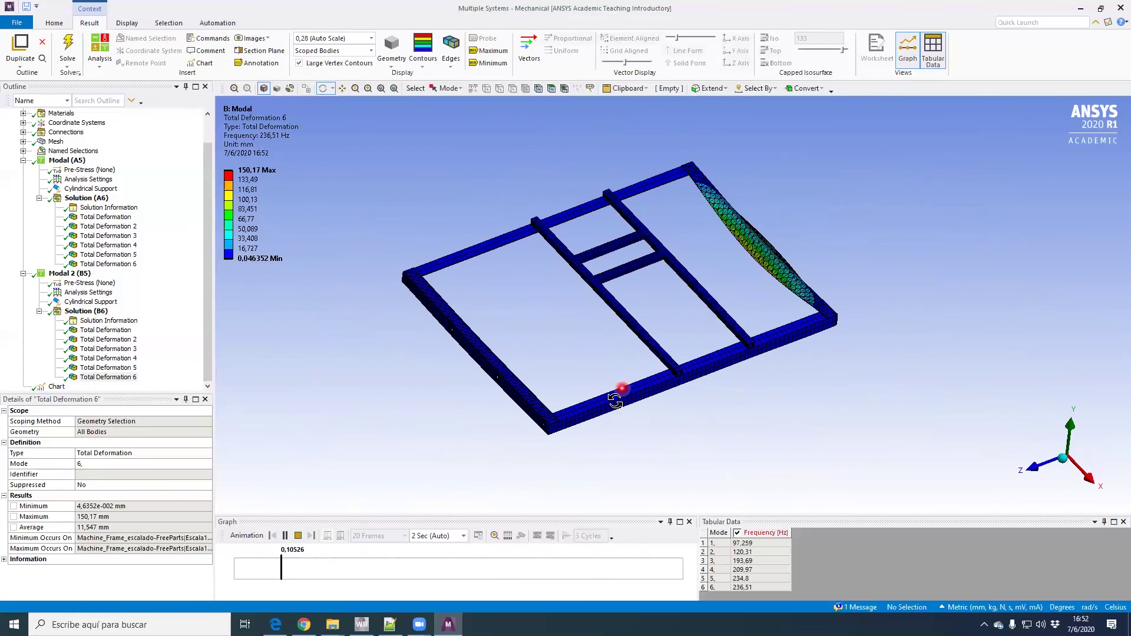
pyautogui.click(298, 536)
pyautogui.click(444, 325)
pyautogui.moveTo(443, 324)
pyautogui.mouseDown()
pyautogui.moveTo(462, 321)
pyautogui.moveTo(449, 325)
pyautogui.mouseUp()
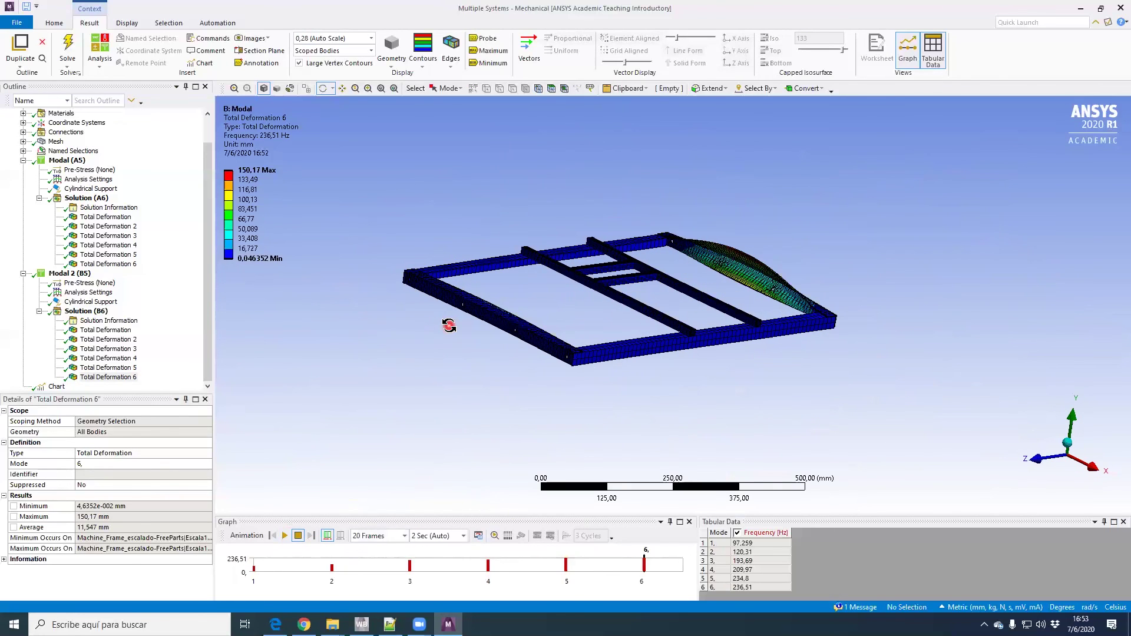
pyautogui.scroll(-1, 449, 326)
pyautogui.moveTo(209, 323); pyautogui.dragTo(210, 344)
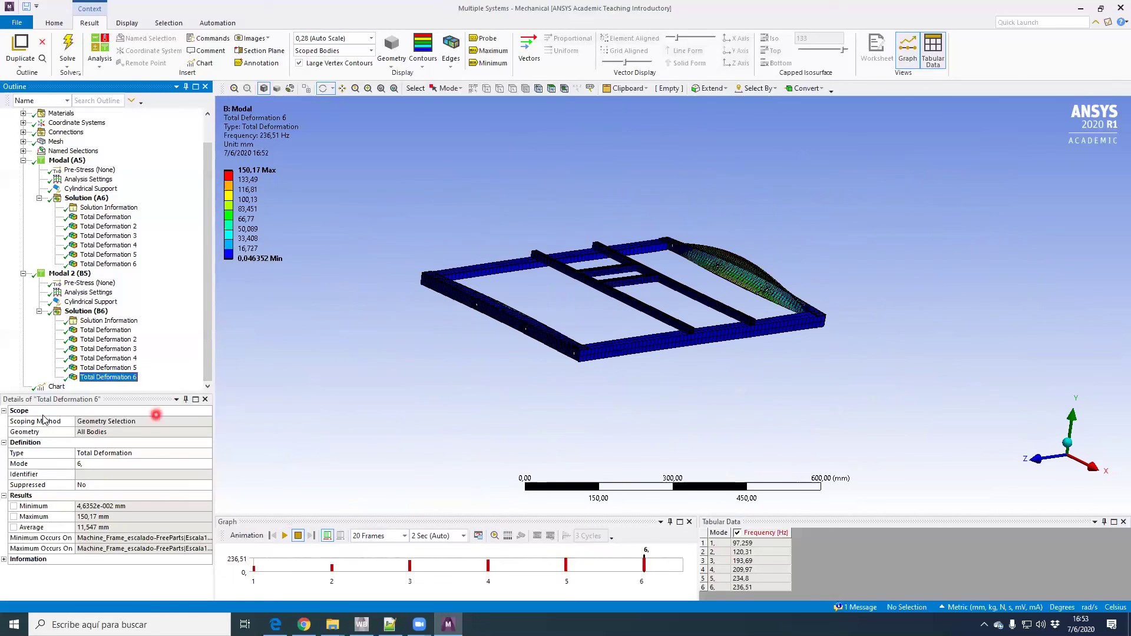
# Display the frequency comparison chart and enlarge its graph area to compare the six modes of both solutions
pyautogui.click(57, 386)
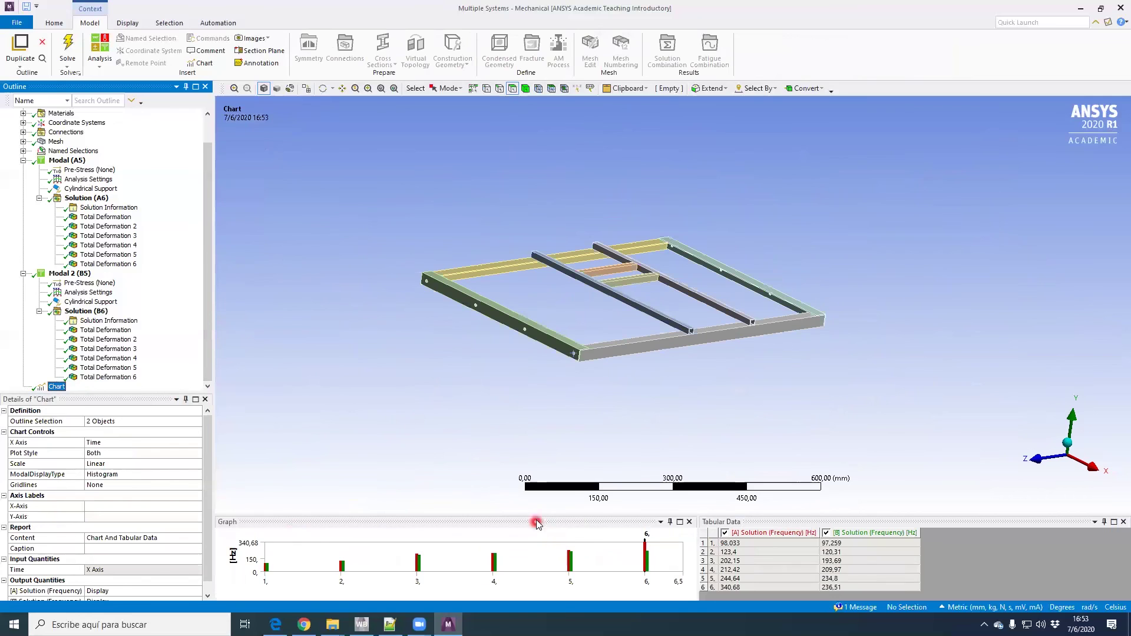
pyautogui.moveTo(542, 517); pyautogui.dragTo(542, 378)
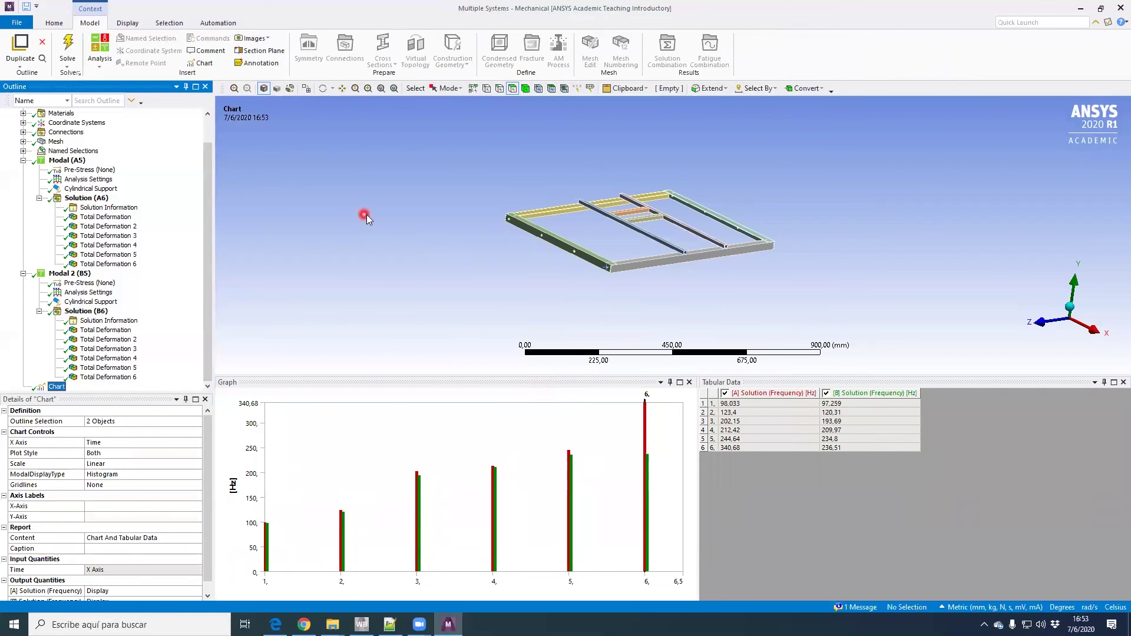
pyautogui.scroll(-2, 425, 217)
pyautogui.scroll(6, 436, 217)
pyautogui.moveTo(448, 217); pyautogui.dragTo(447, 235, button='middle')
pyautogui.scroll(-1, 447, 235)
pyautogui.keyDown('ctrl'); pyautogui.moveTo(523, 234); pyautogui.dragTo(549, 268, button='middle'); pyautogui.keyUp('ctrl')
pyautogui.scroll(-2, 533, 270)
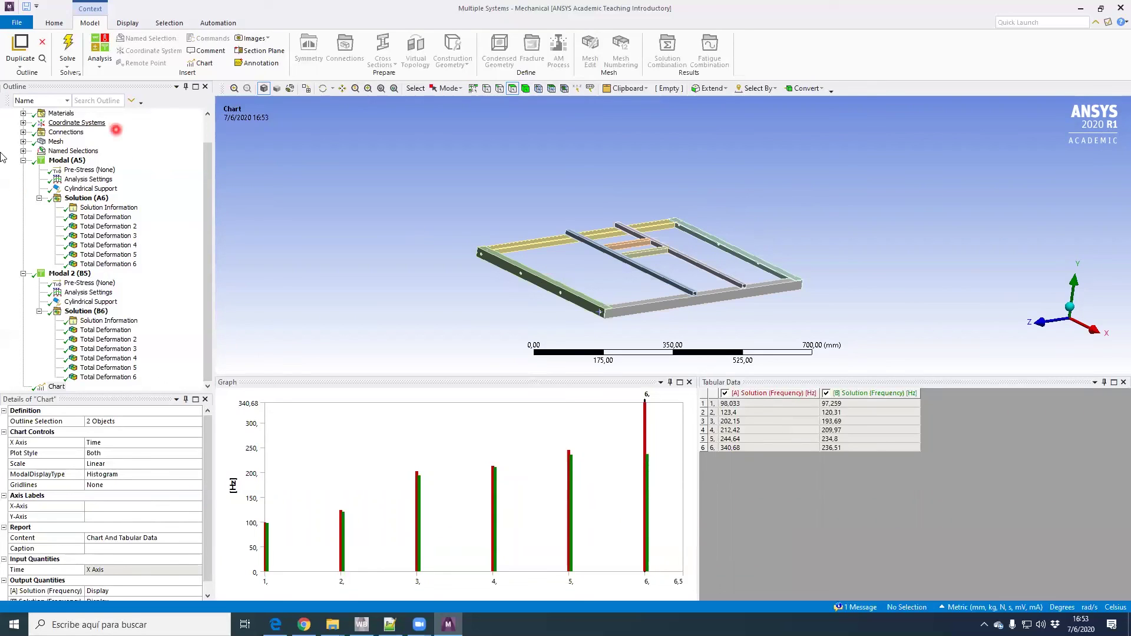
pyautogui.click(423, 198)
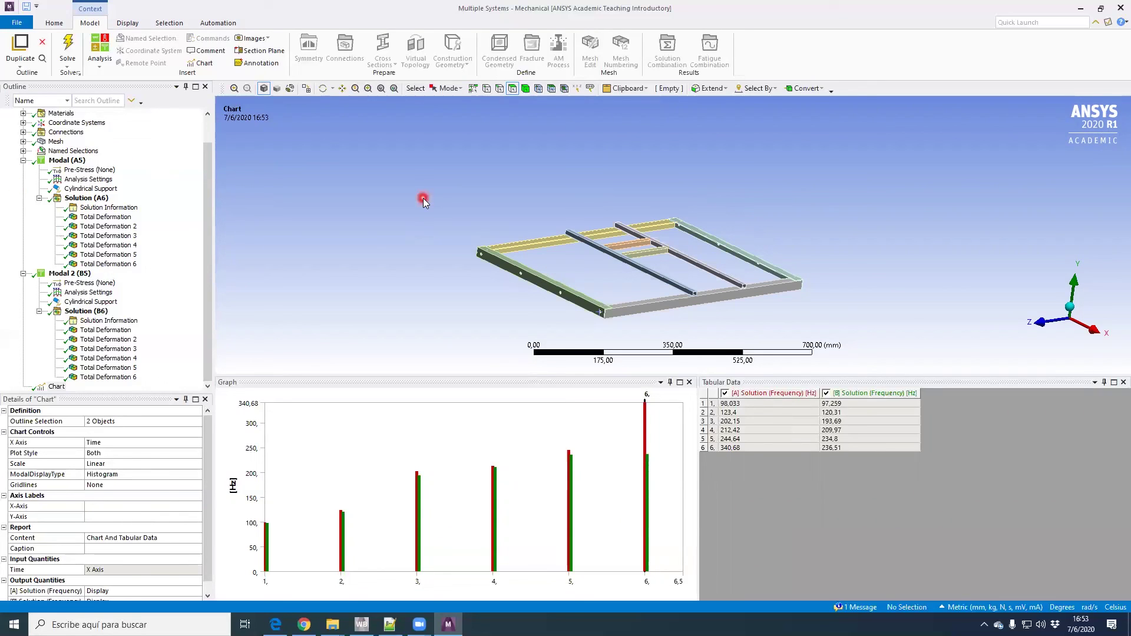